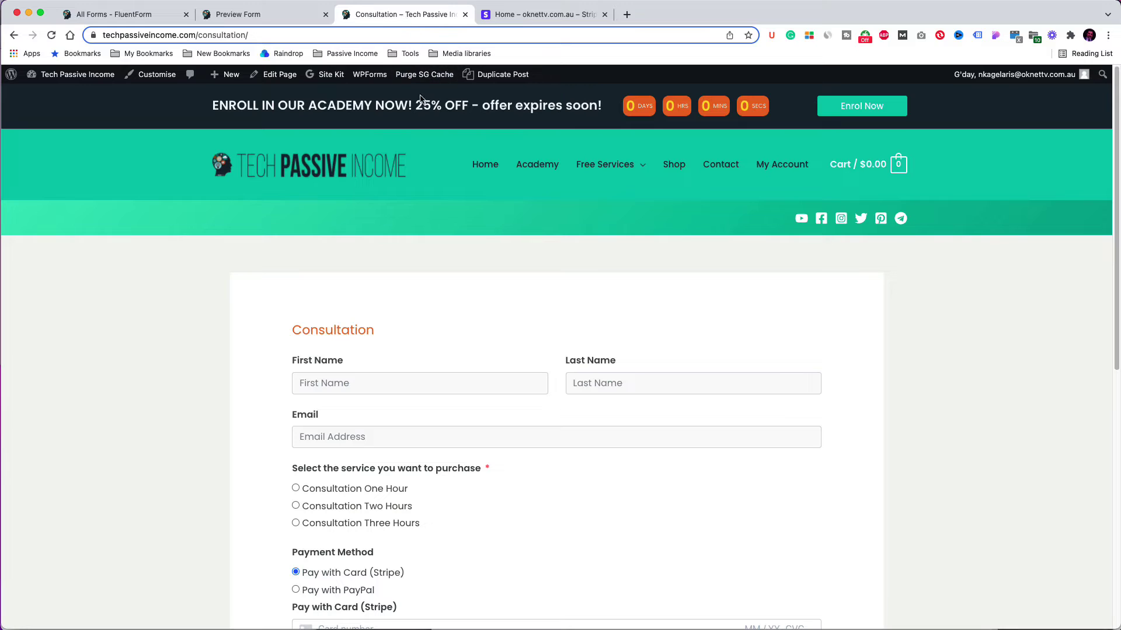
Step: Scroll down the consultation form's landing page (?ff_landing=7) past its image and description to the fields
scroll(884, 296, down, 3)
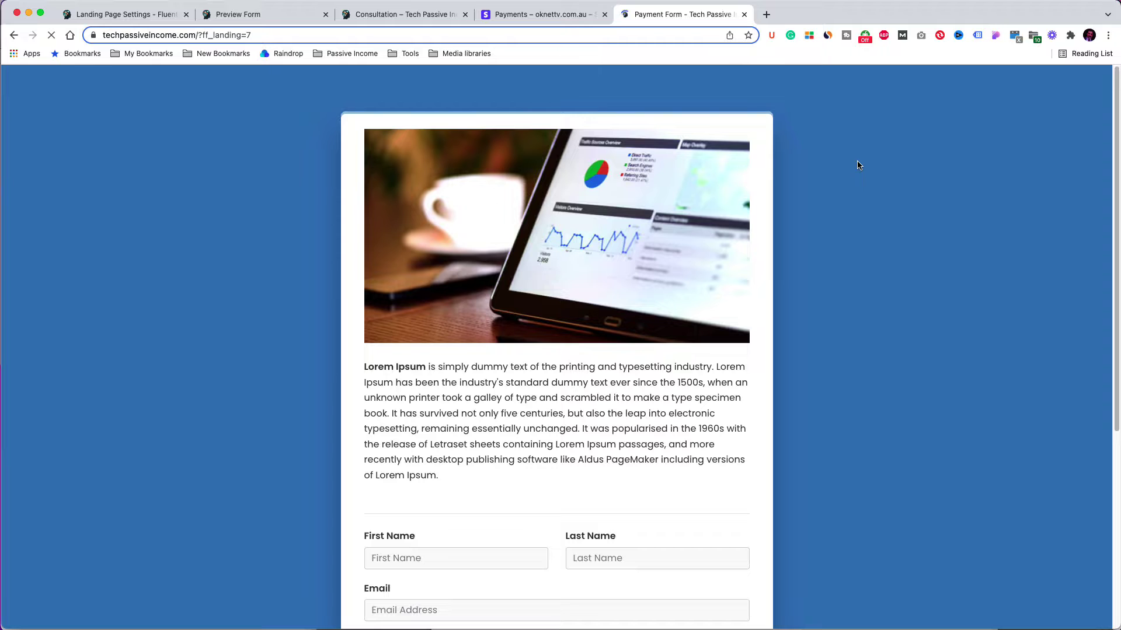
scroll(696, 236, down, 5)
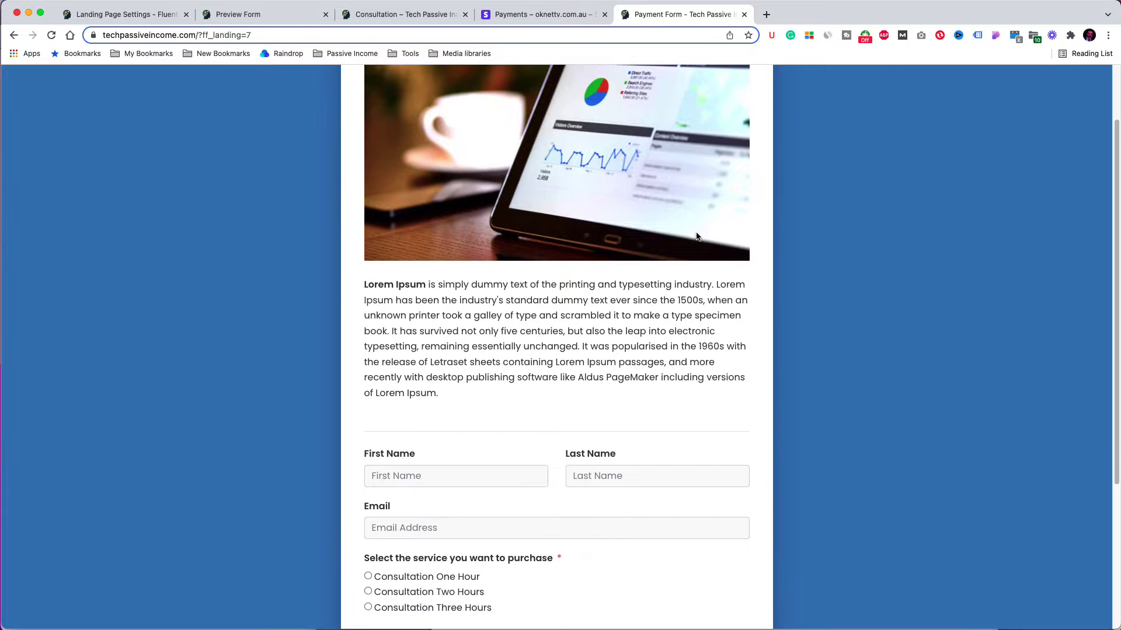
scroll(695, 236, down, 1)
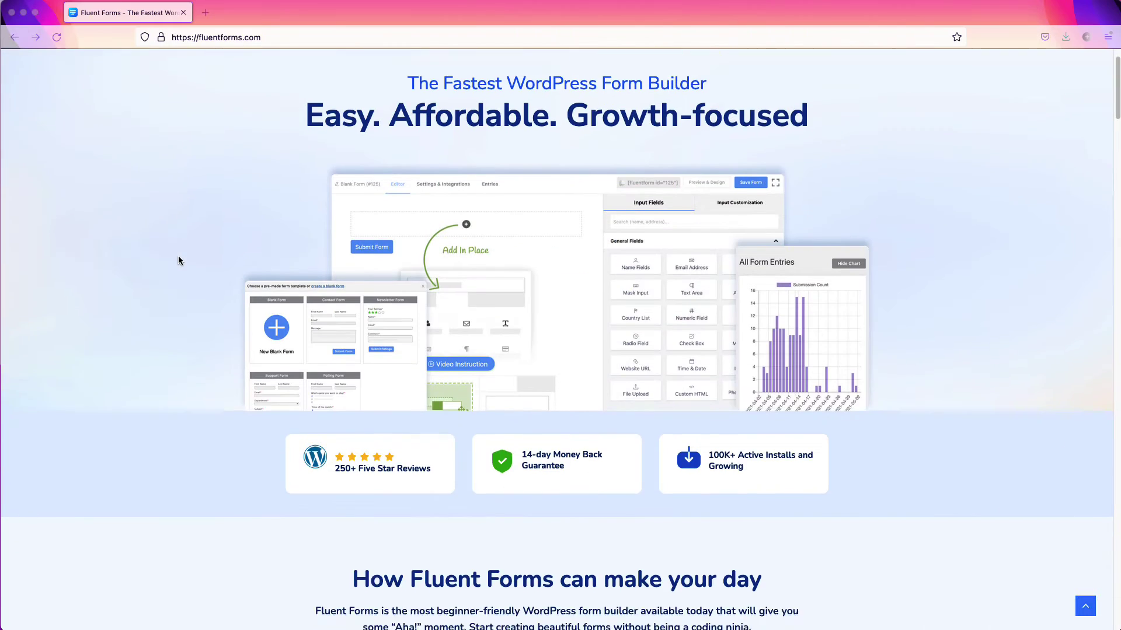
Step: Scroll past fluentforms.com's features, integrations and reviews to pricing, and show the Lifetime plan prices
scroll(178, 258, down, 5)
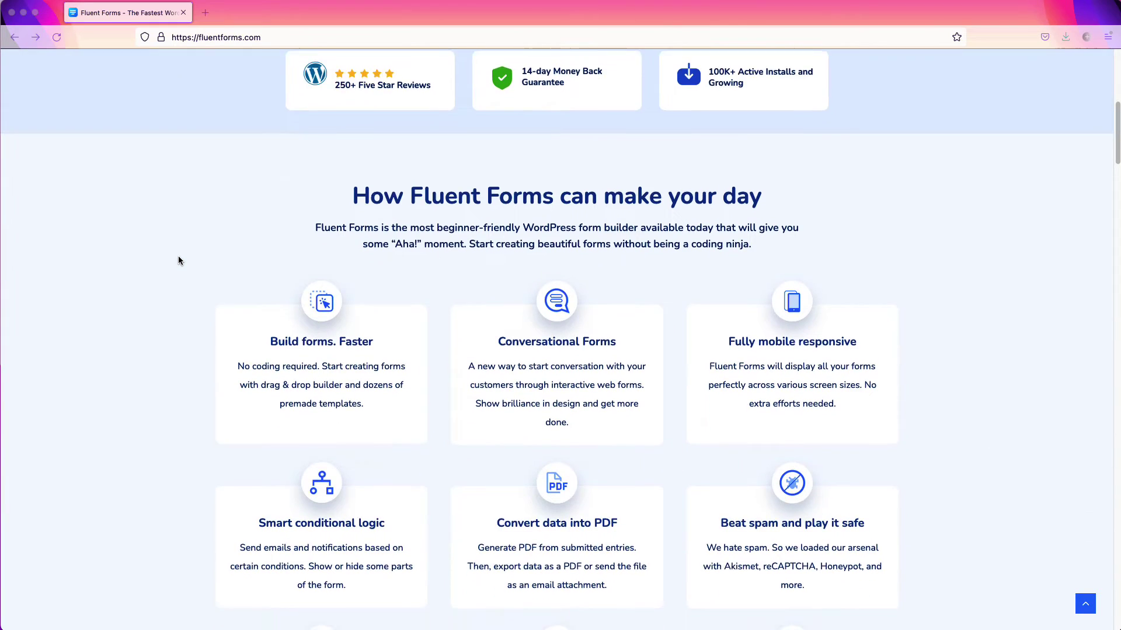
scroll(178, 261, down, 15)
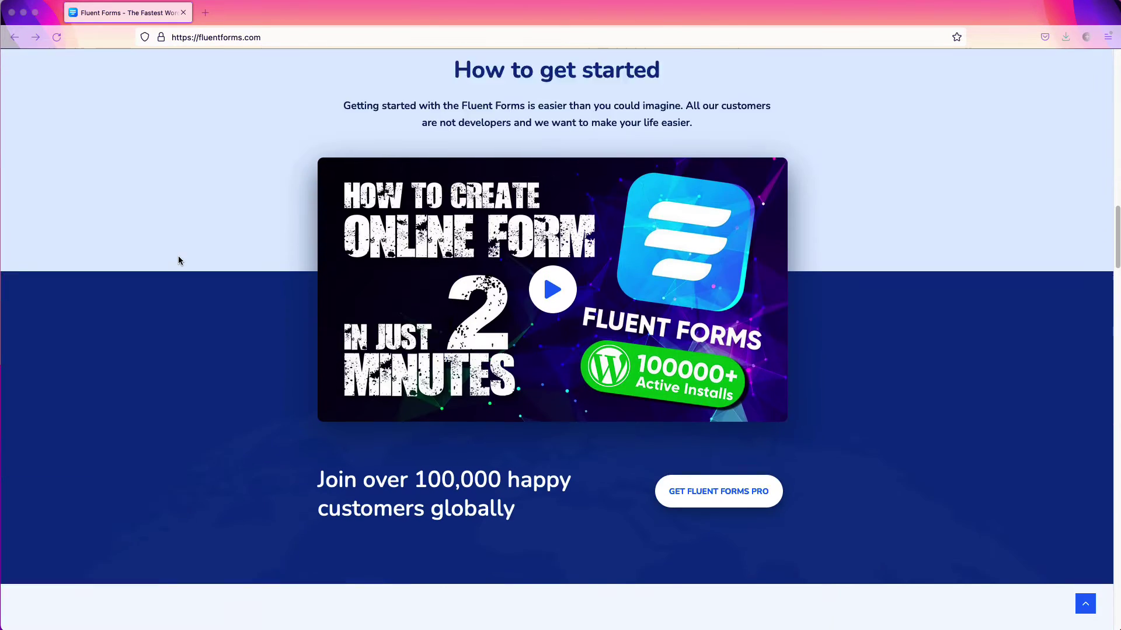
scroll(178, 260, down, 15)
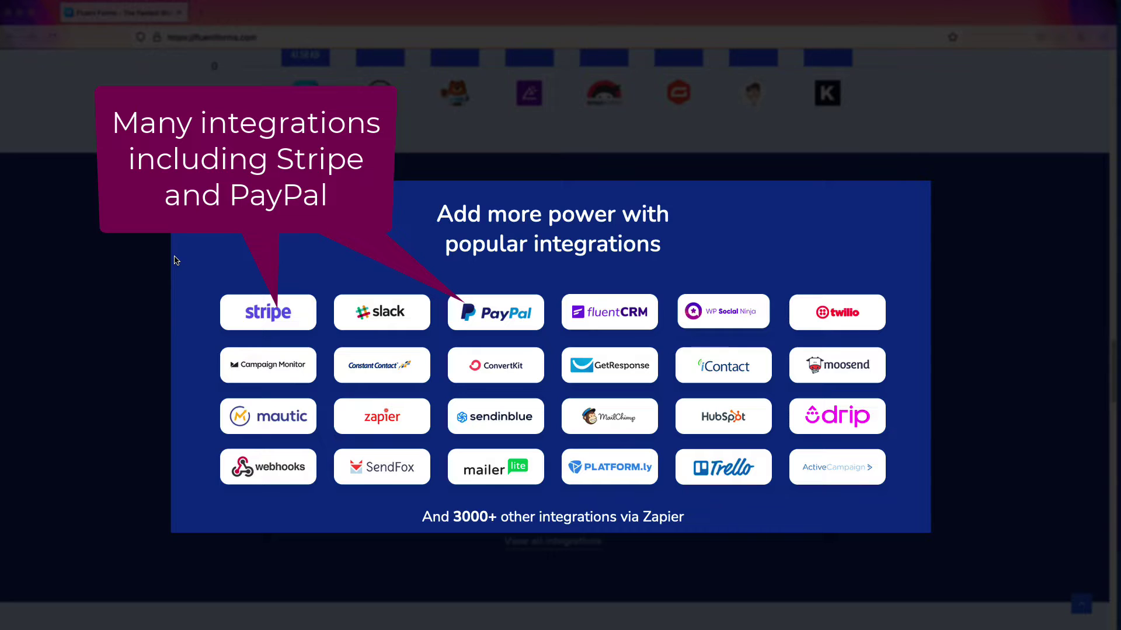
scroll(175, 260, down, 10)
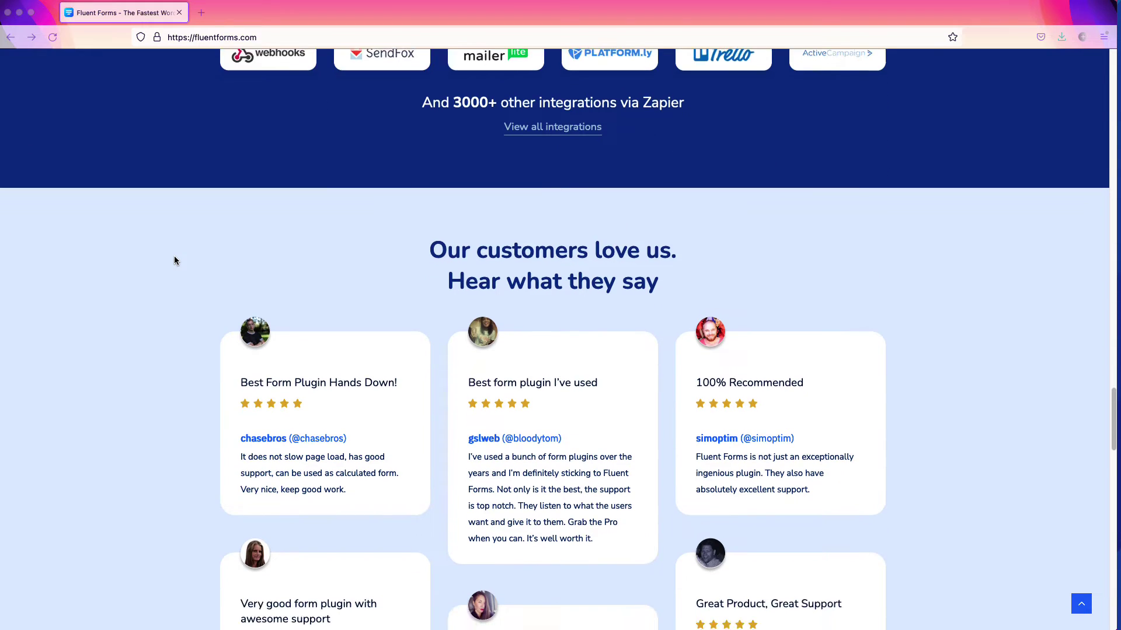
scroll(174, 261, down, 5)
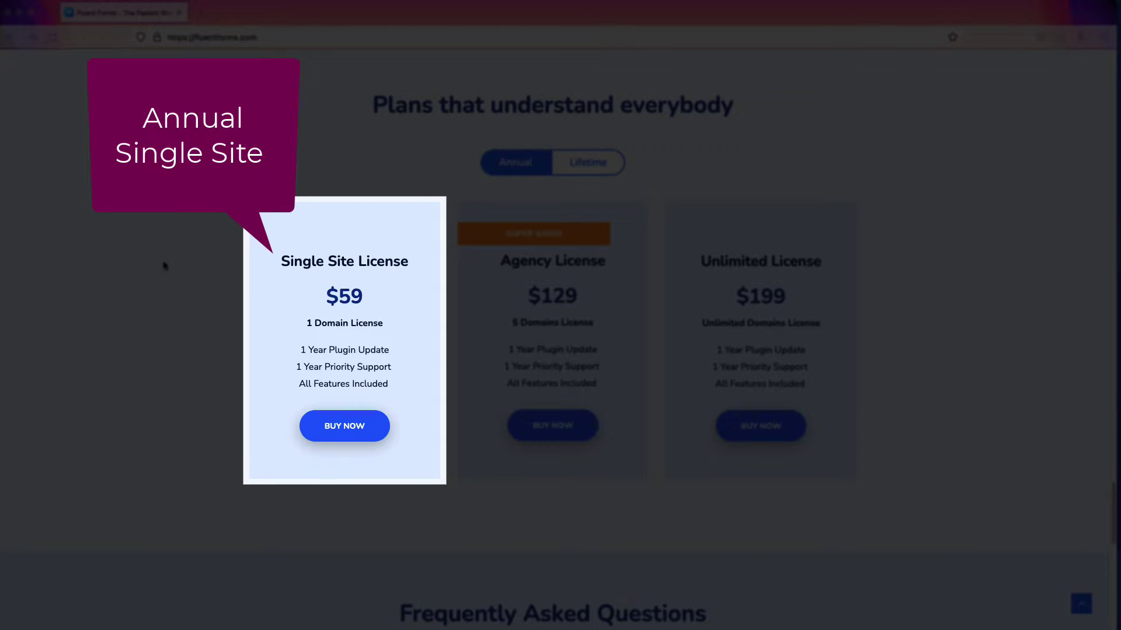
click(599, 164)
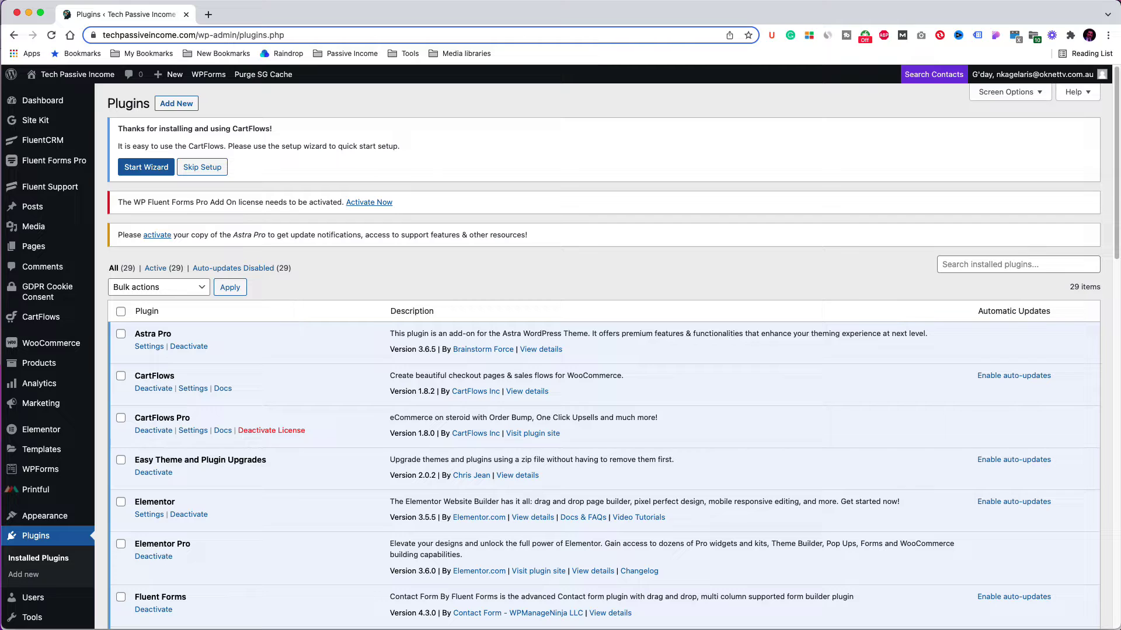
Step: Search the Add Plugins directory for 'fluent forms', showing Fluent Forms already active
scroll(359, 312, down, 5)
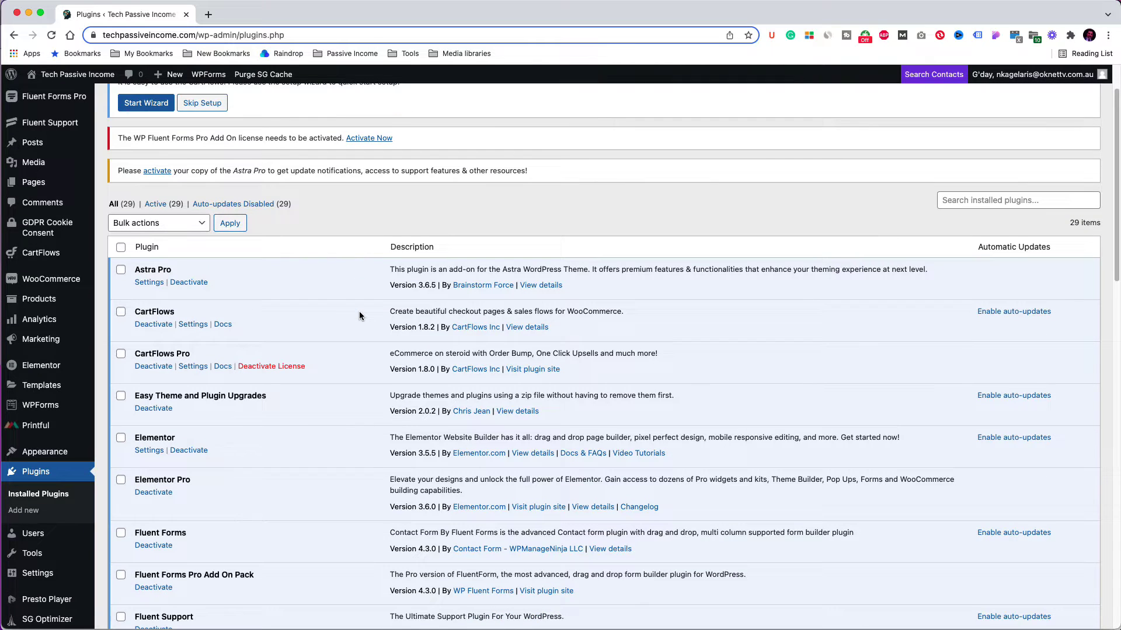
scroll(359, 315, down, 1)
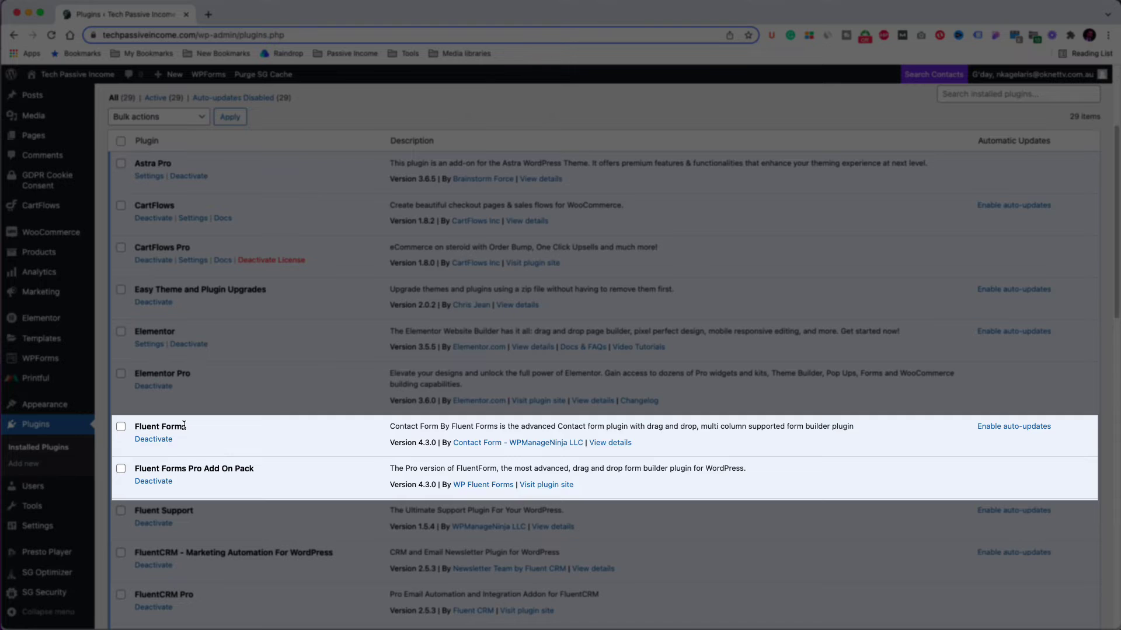
scroll(184, 425, up, 5)
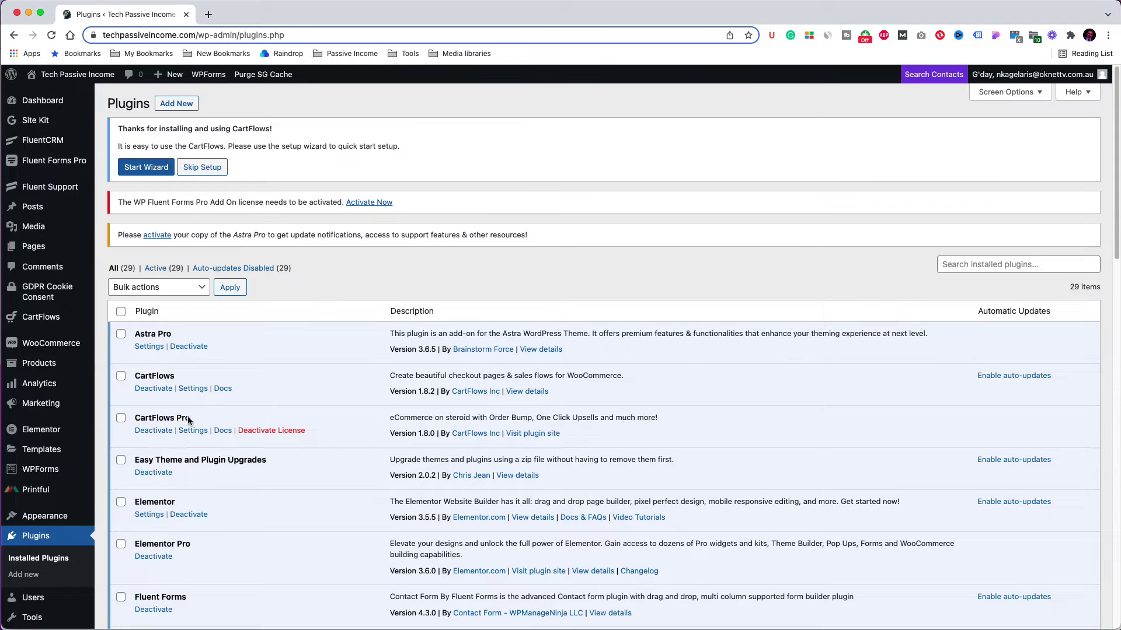
click(176, 105)
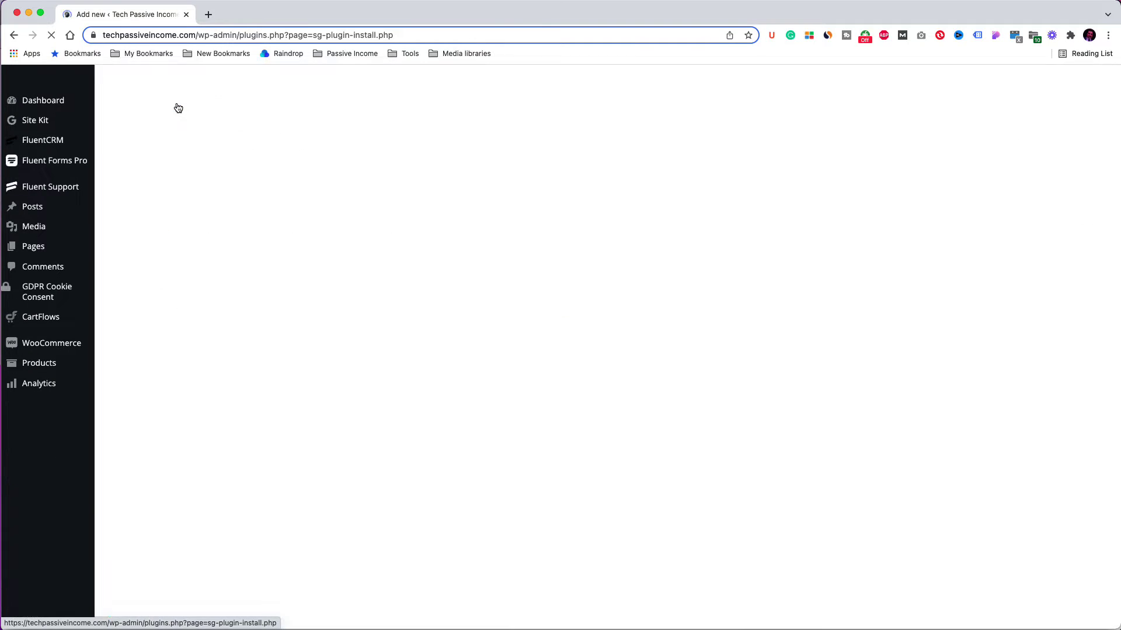
text(fluent forms)
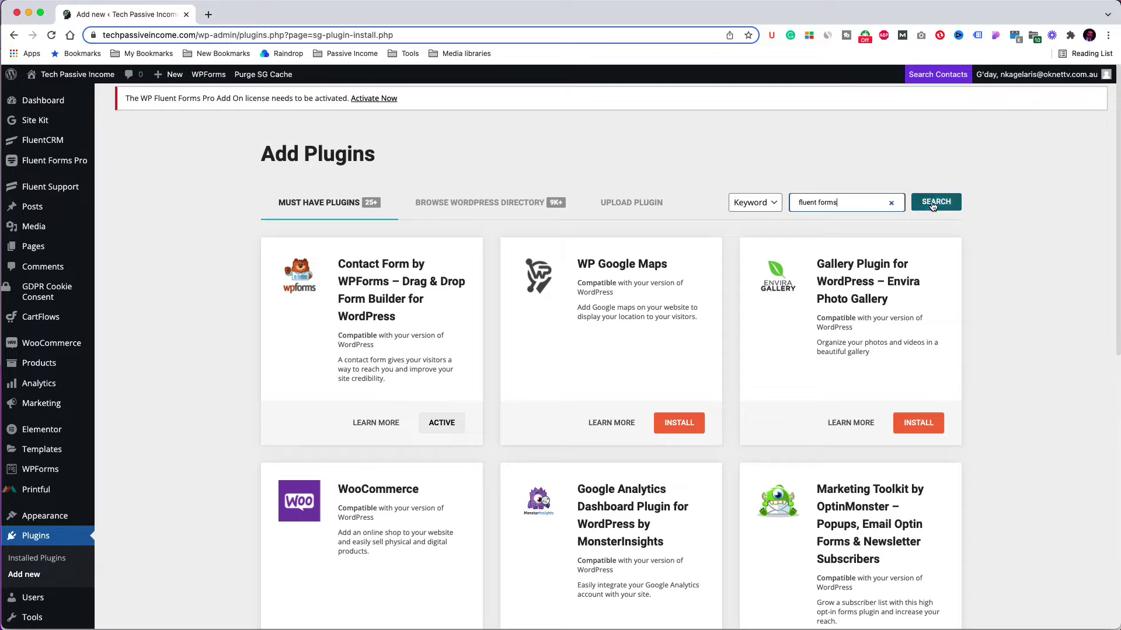
click(936, 202)
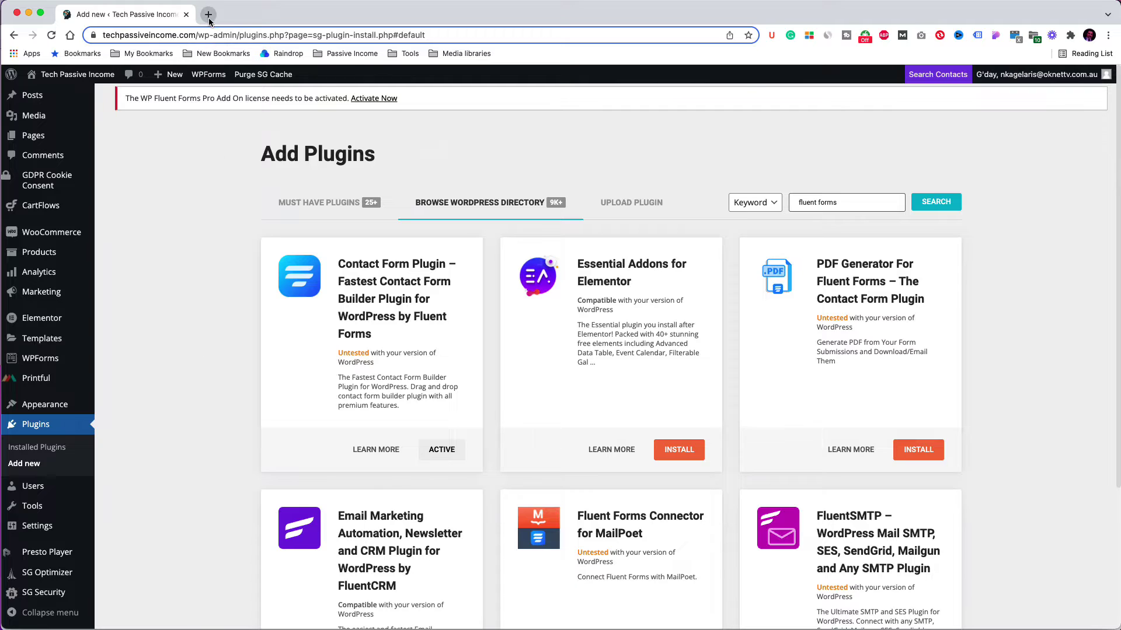
Step: Open the fluentforms.com pricing plans and compare the Lifetime and Annual licence prices
click(208, 14)
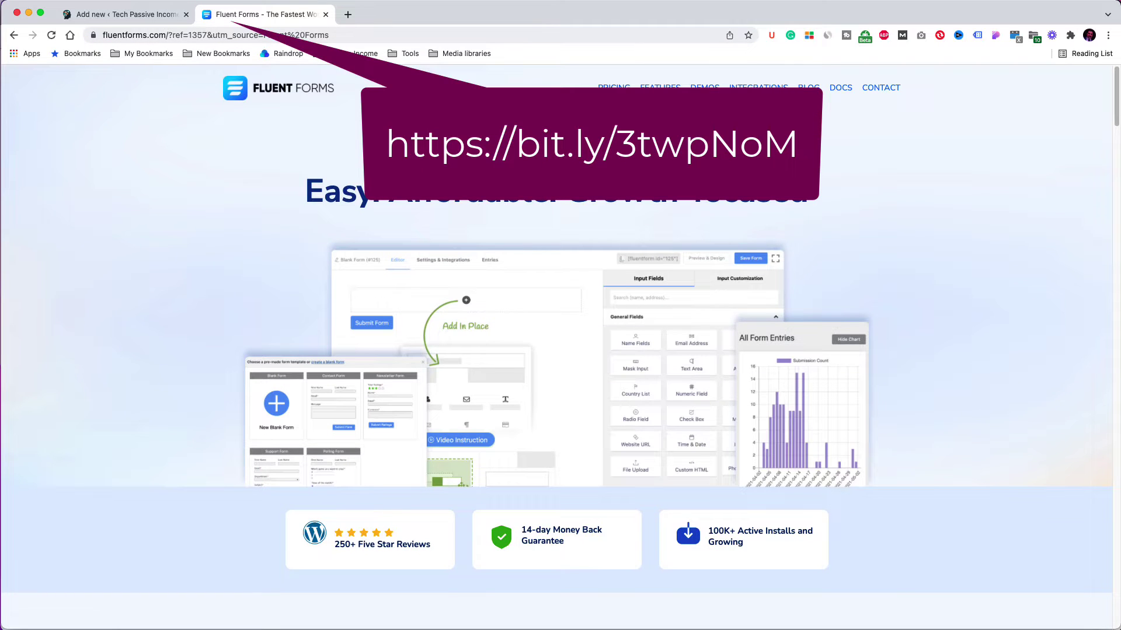
click(613, 87)
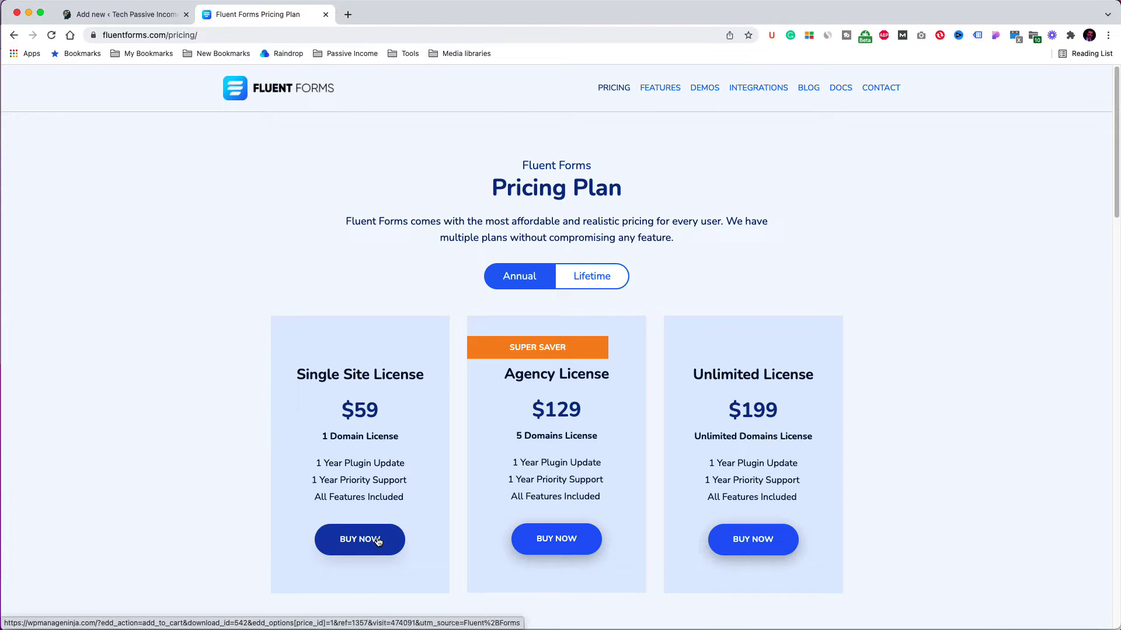
click(588, 279)
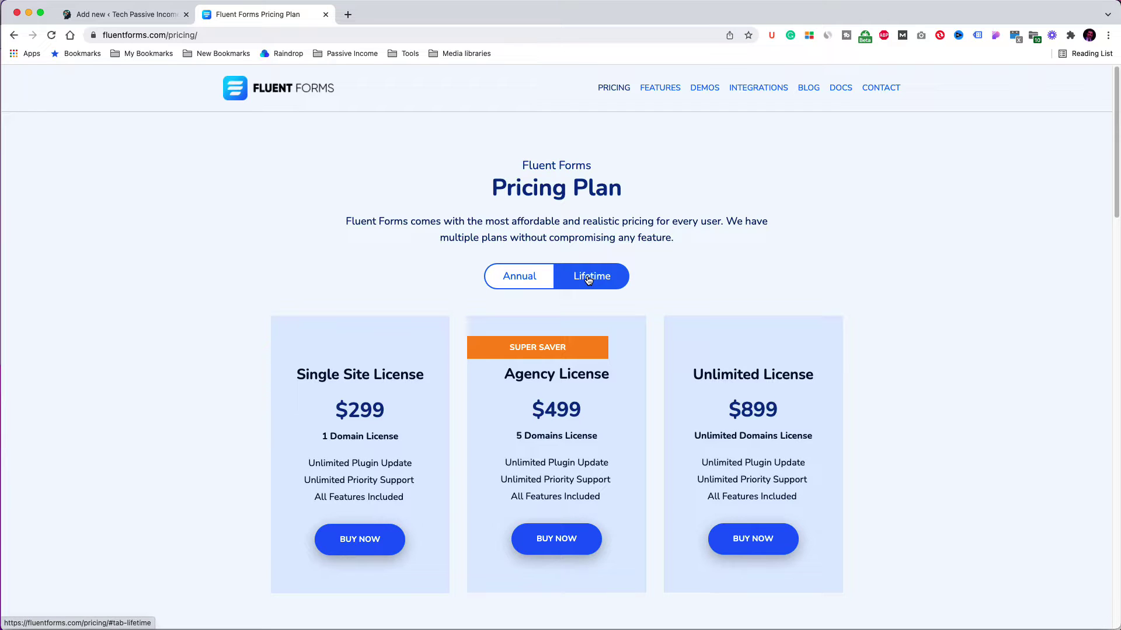
click(514, 282)
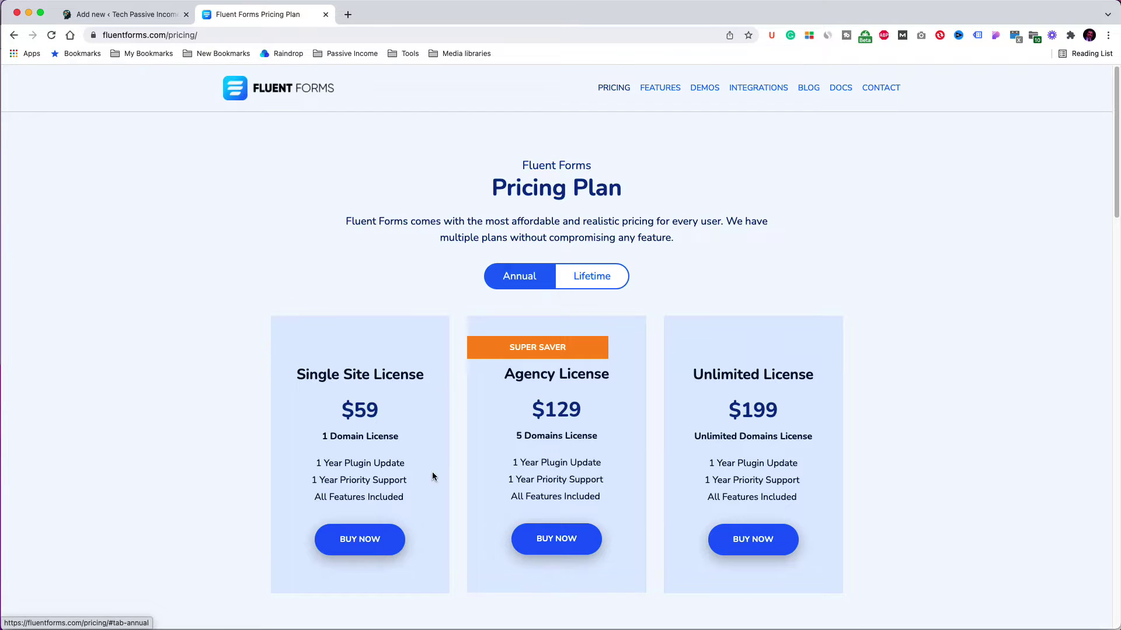
Step: Open checkout for the $59.00 Single Site annual licence, then bring up the Upload Plugin panel
click(370, 538)
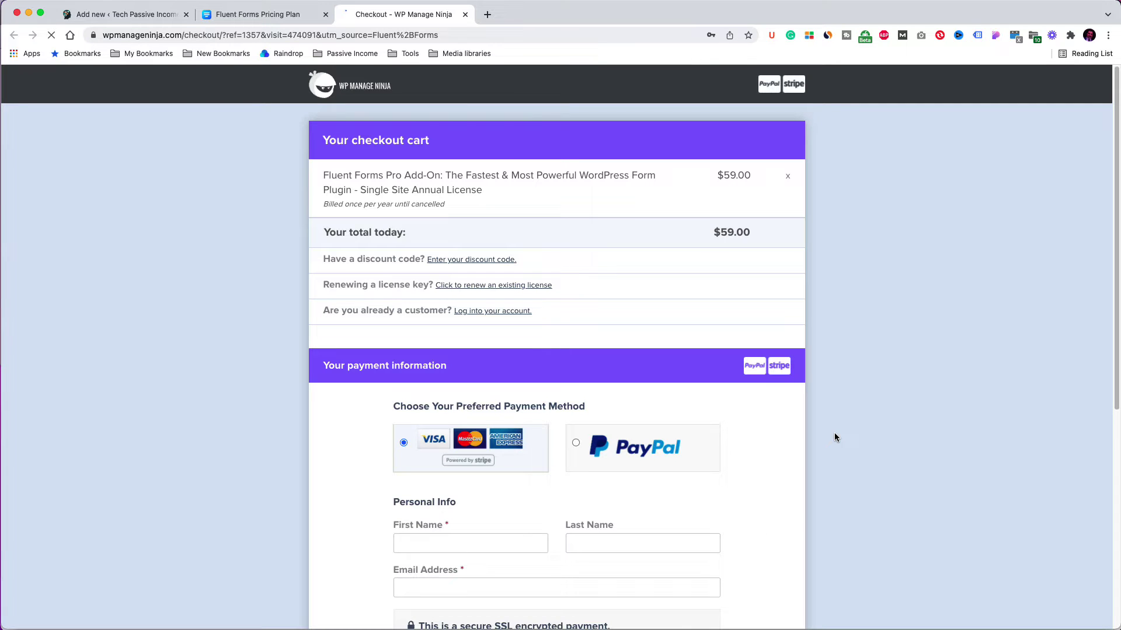
scroll(767, 463, down, 3)
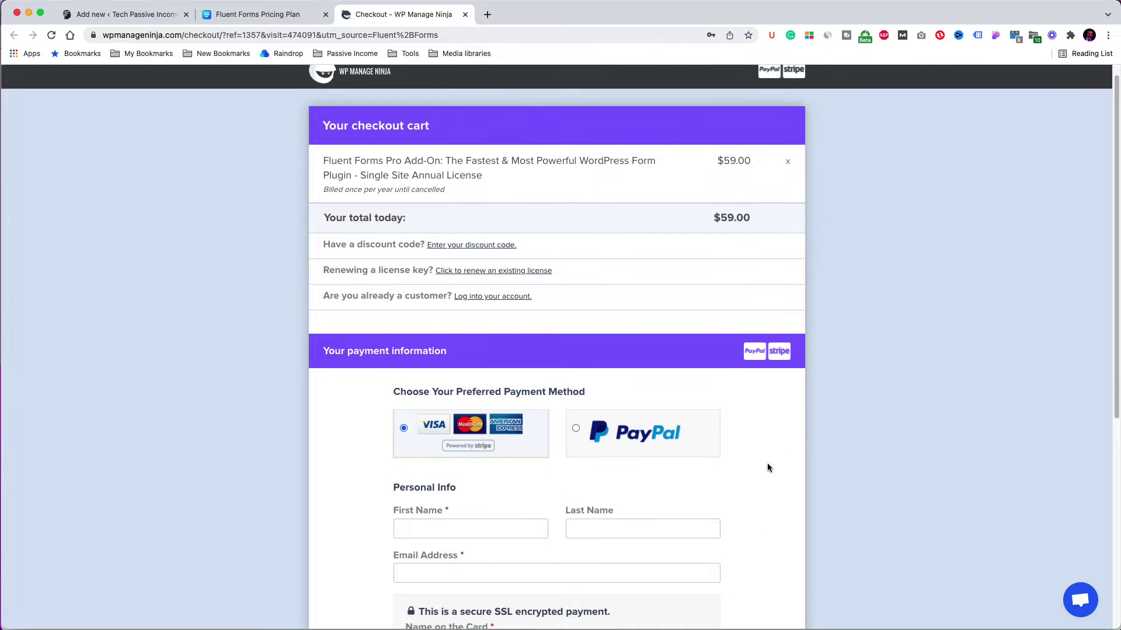
scroll(767, 467, down, 2)
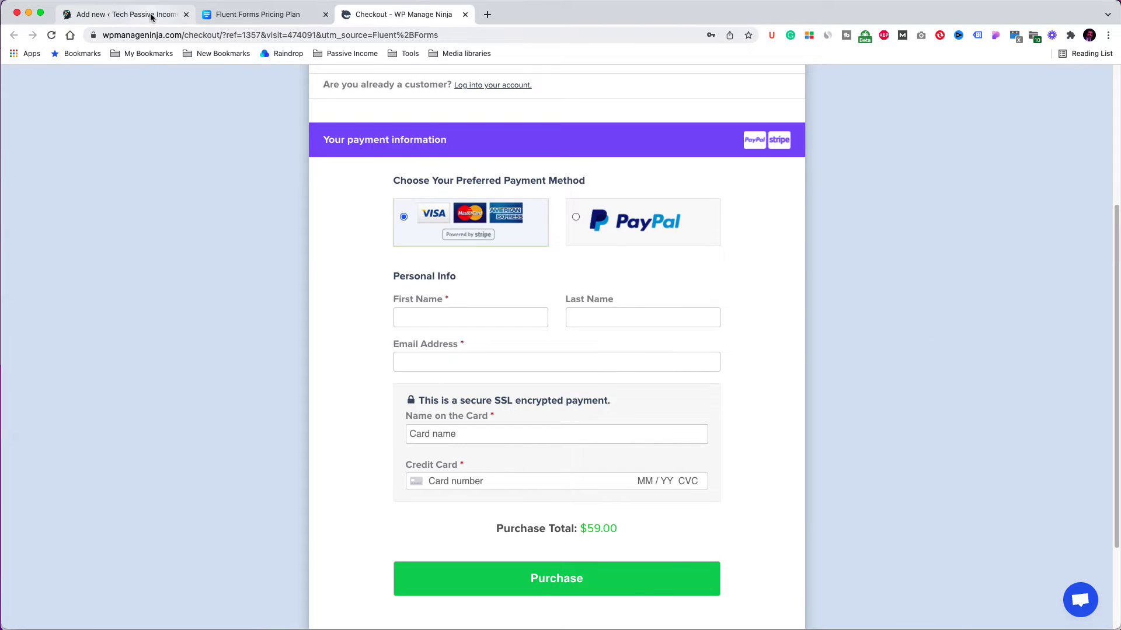
click(126, 14)
click(620, 207)
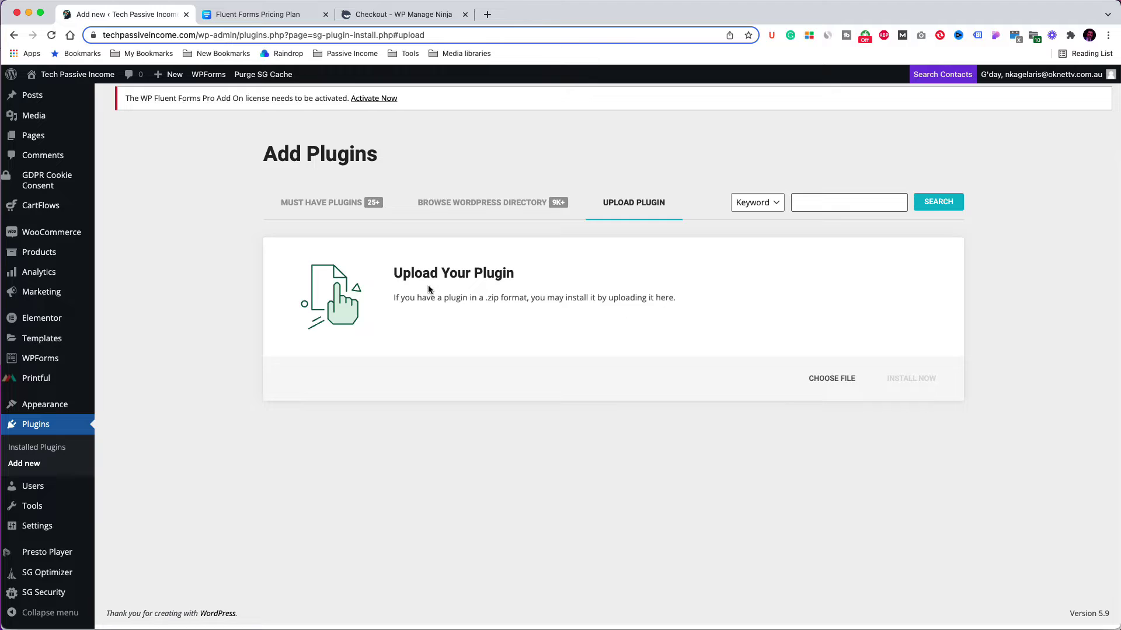
Step: Upload fluentformpro-4.3.0.zip to install the Fluent Forms Pro plugin
drag(1120, 329, 797, 310)
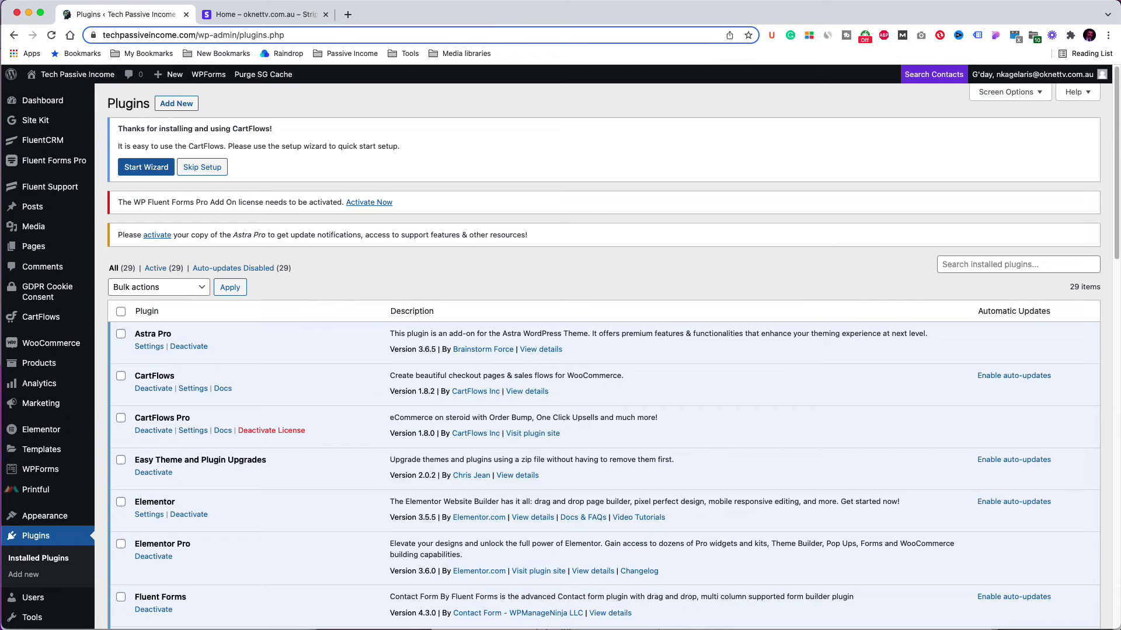
mouse_move(58, 167)
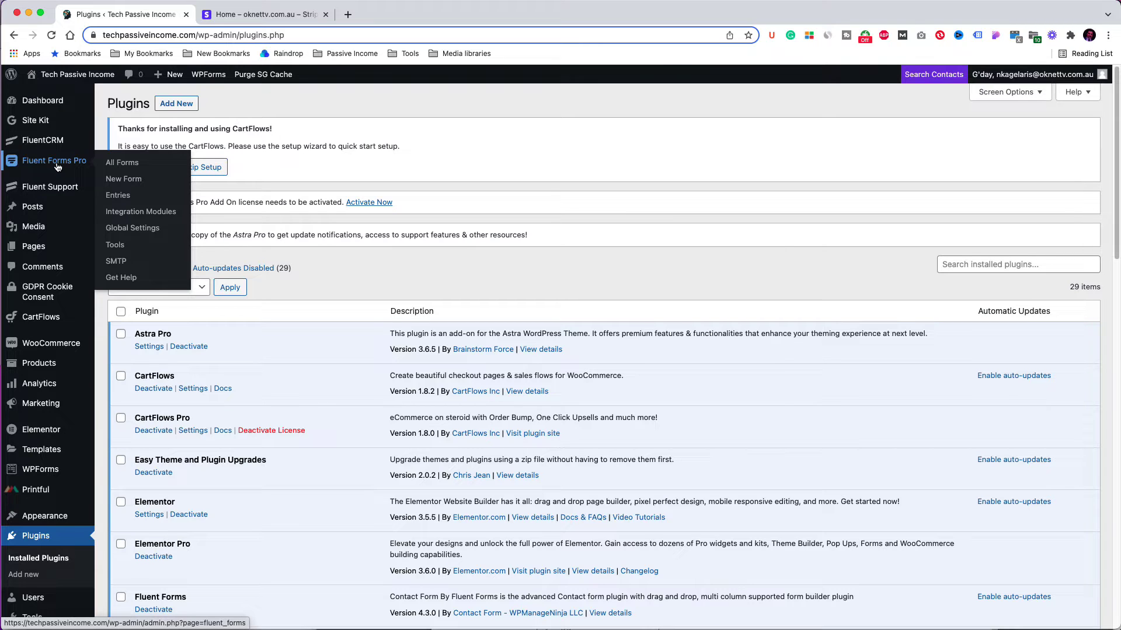
Step: Enable the payment module in the Fluent Forms global payment settings
click(142, 233)
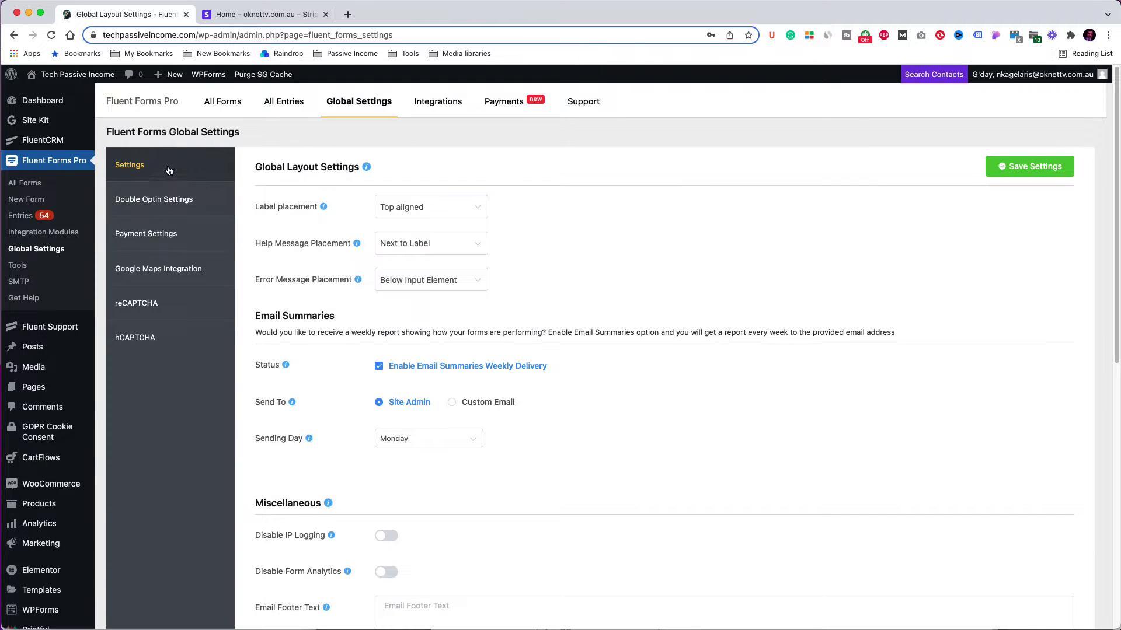
click(508, 103)
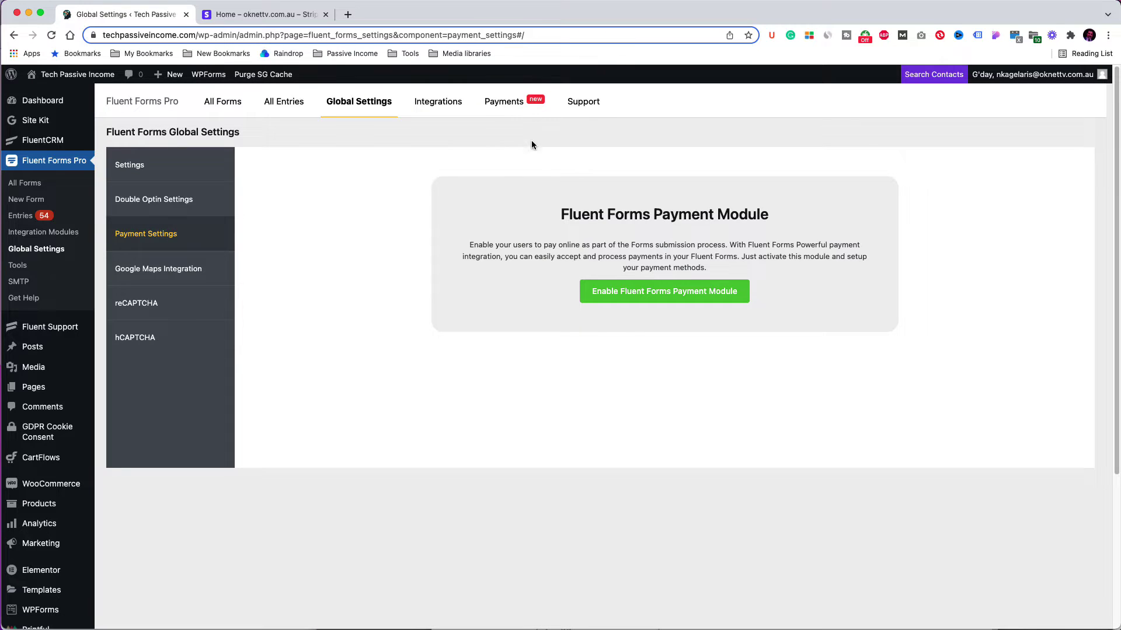
click(626, 296)
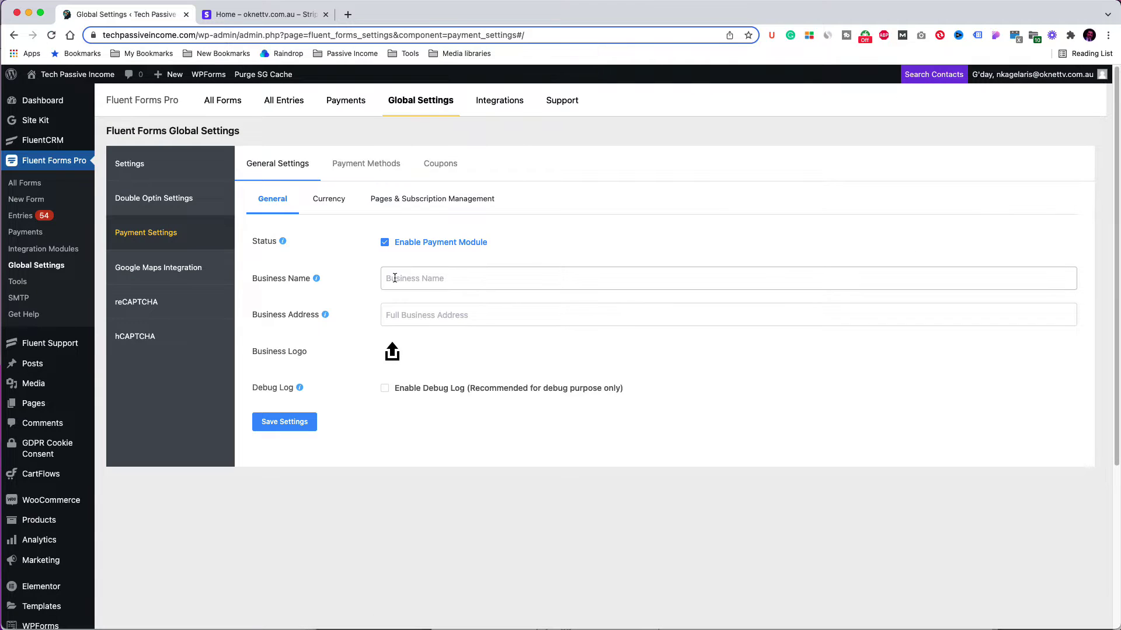
Step: Set the business name to TechPassiveIncome and use the site logo as the business logo
click(395, 279)
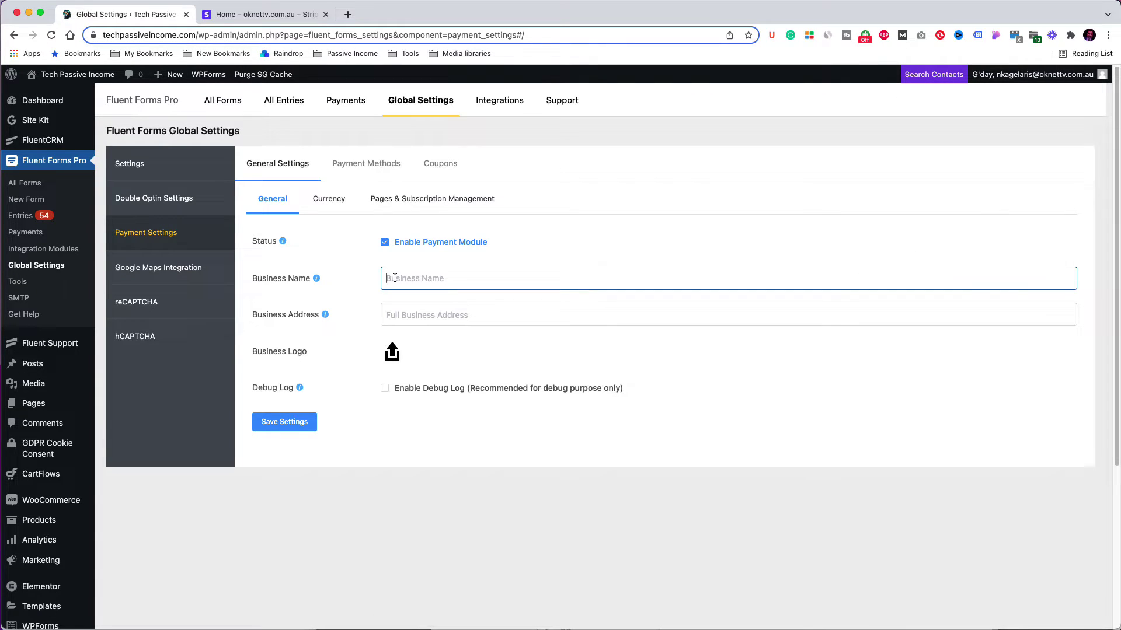
text(TechPassiveIncome)
click(393, 352)
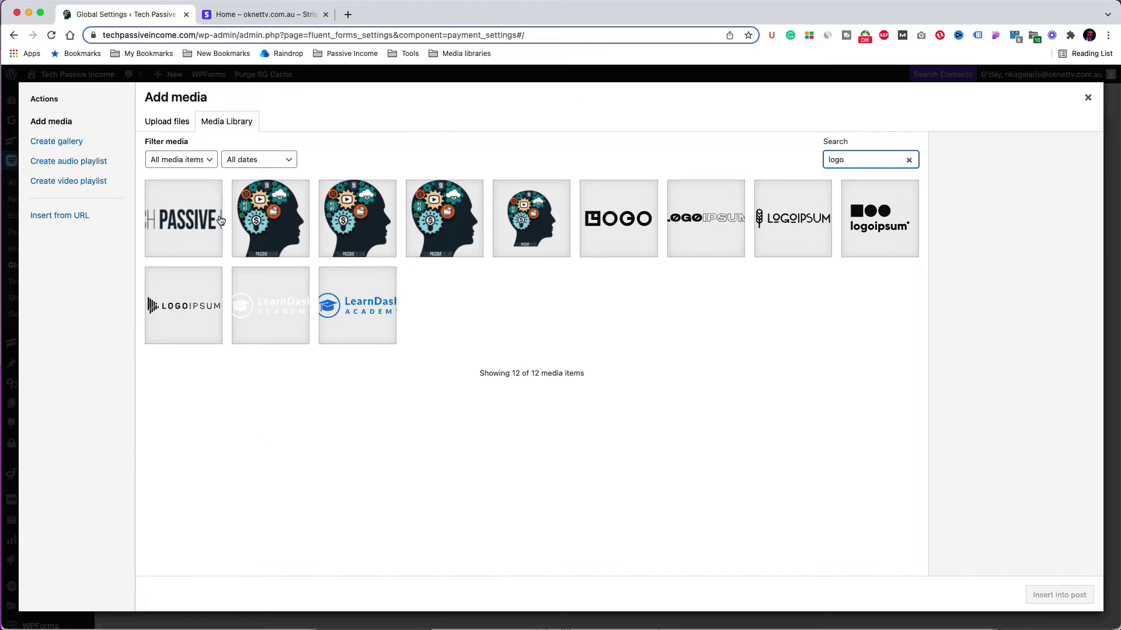
click(221, 220)
click(1041, 596)
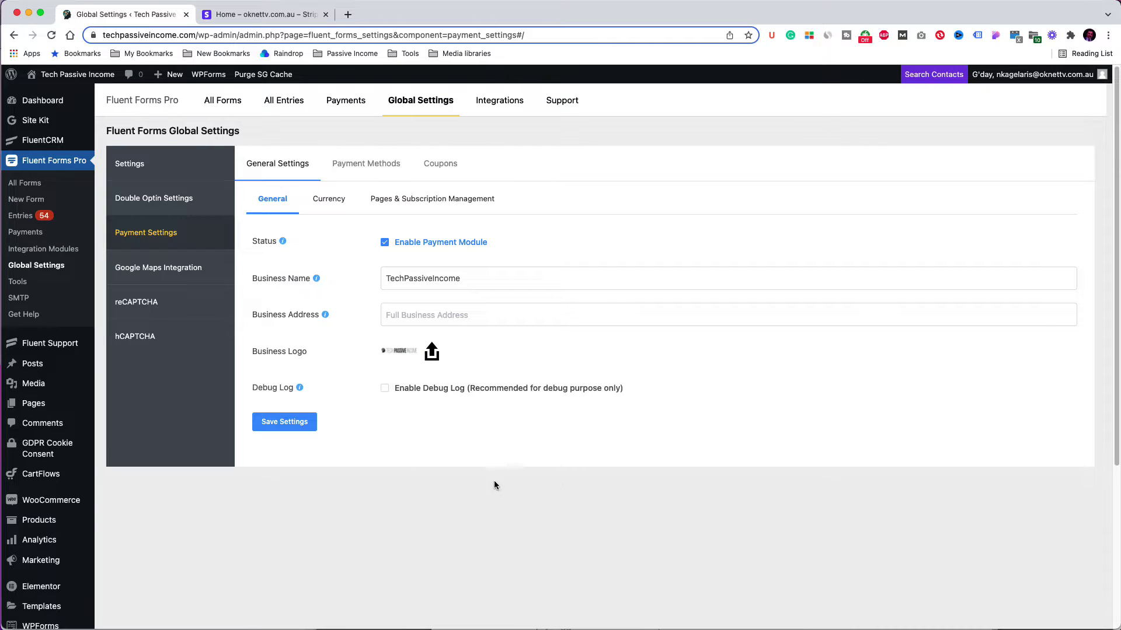
click(376, 166)
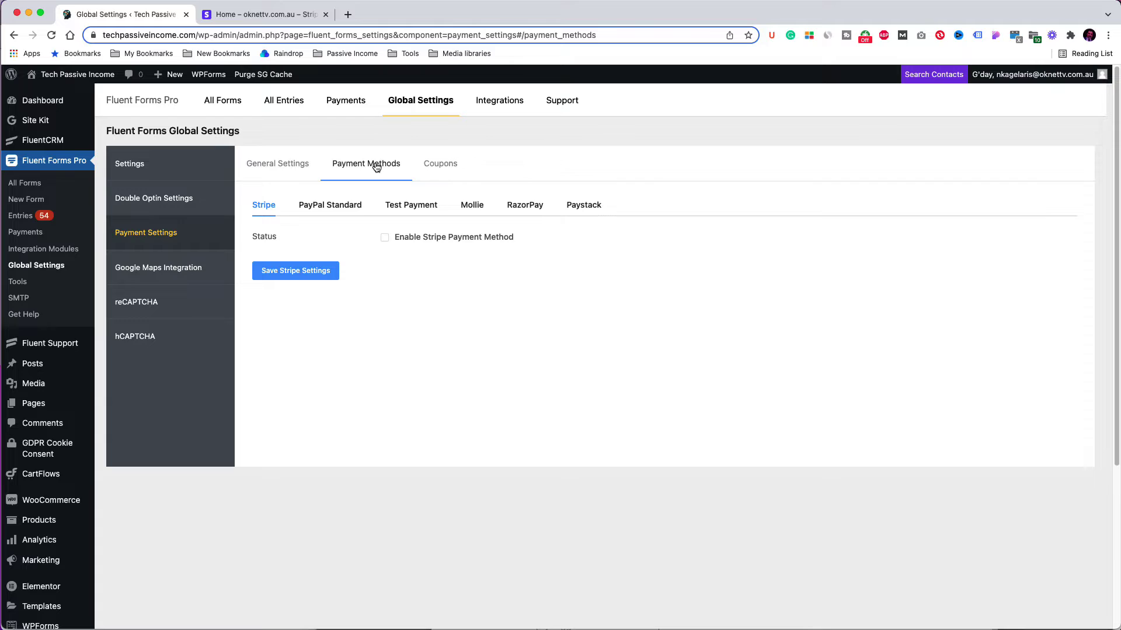
Step: Enable the Stripe payment method and connect the Stripe account in test mode
click(387, 238)
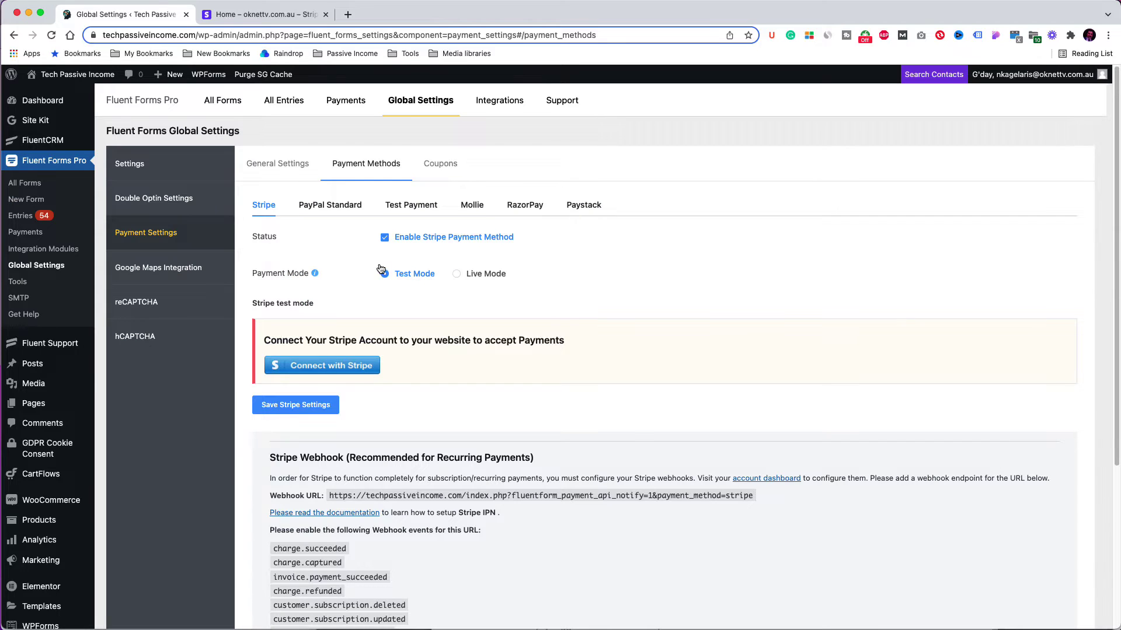
click(251, 14)
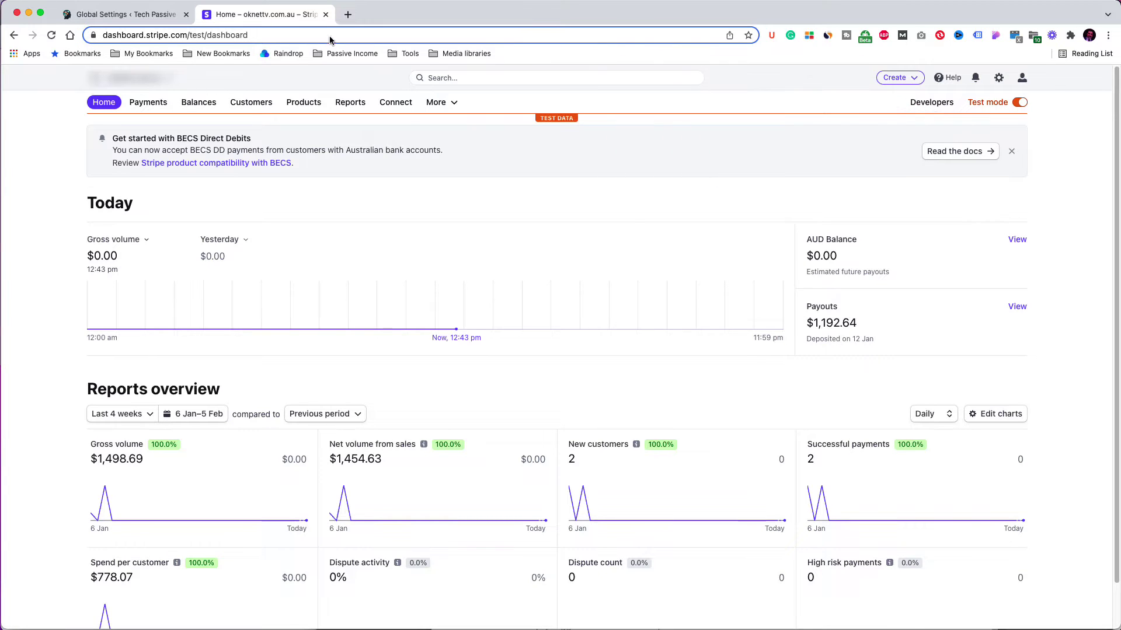
click(167, 17)
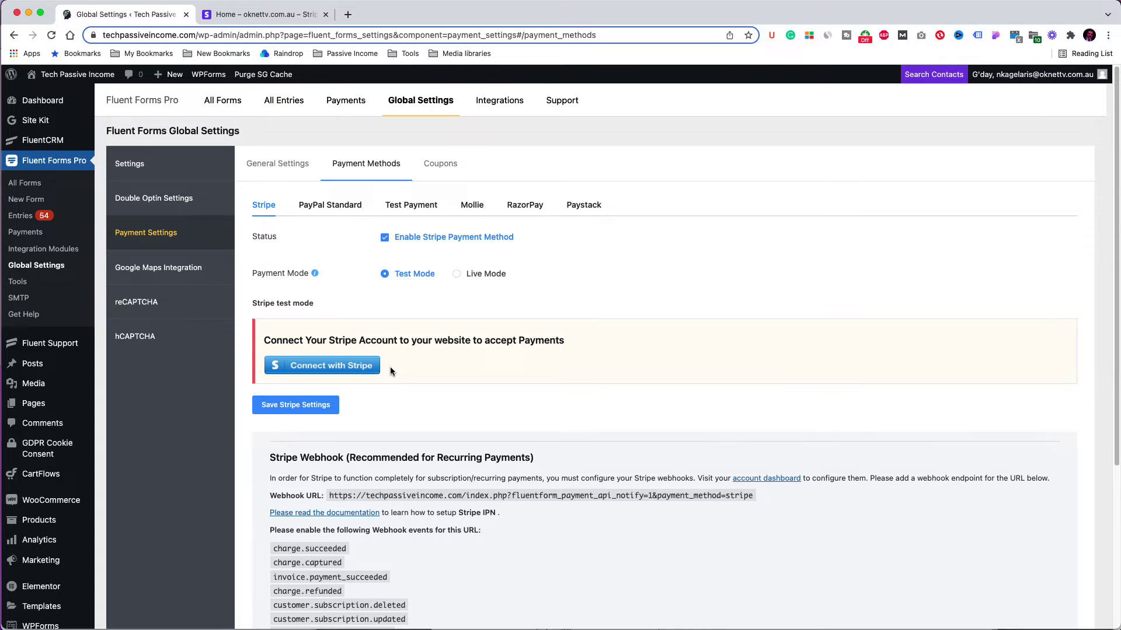
click(369, 368)
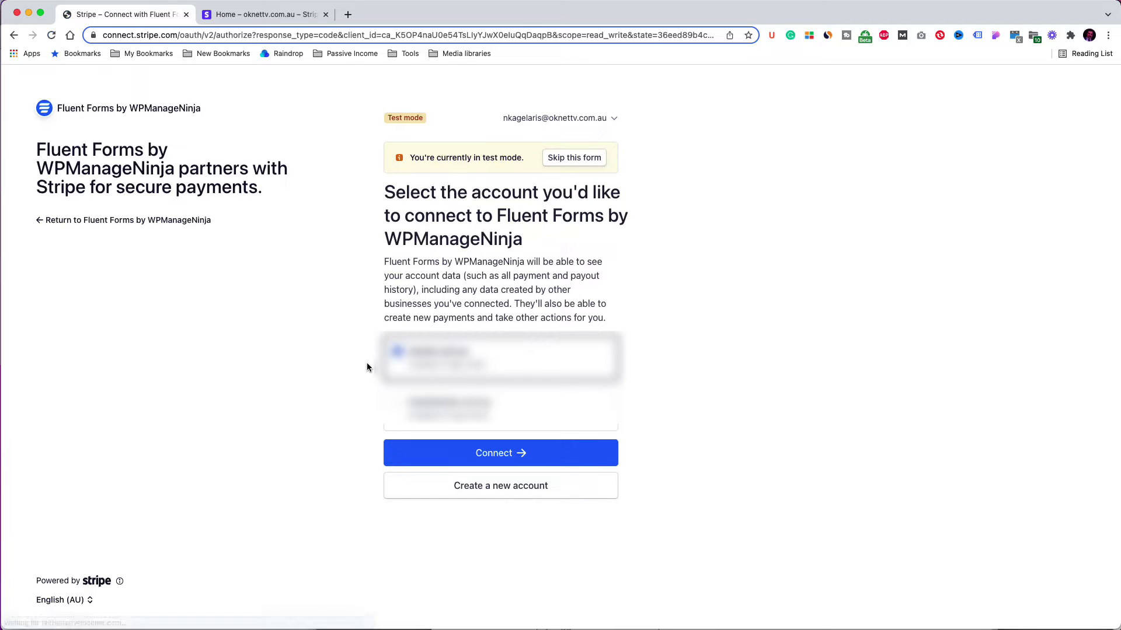
click(487, 456)
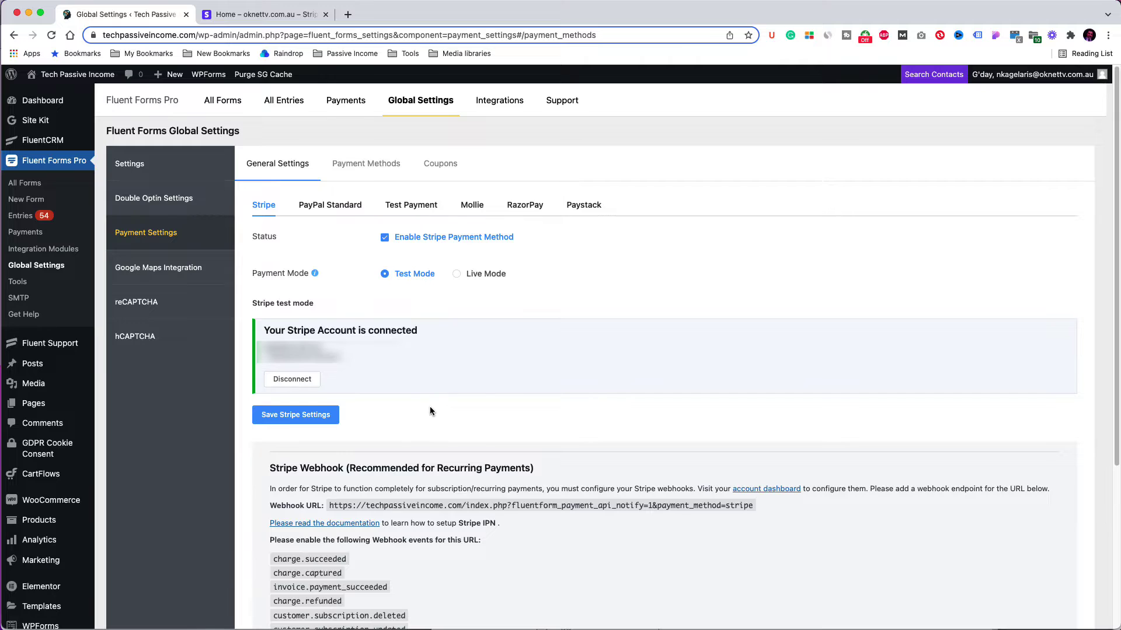
Step: Switch Stripe to Live Mode and connect the Stripe account again
scroll(429, 411, down, 1)
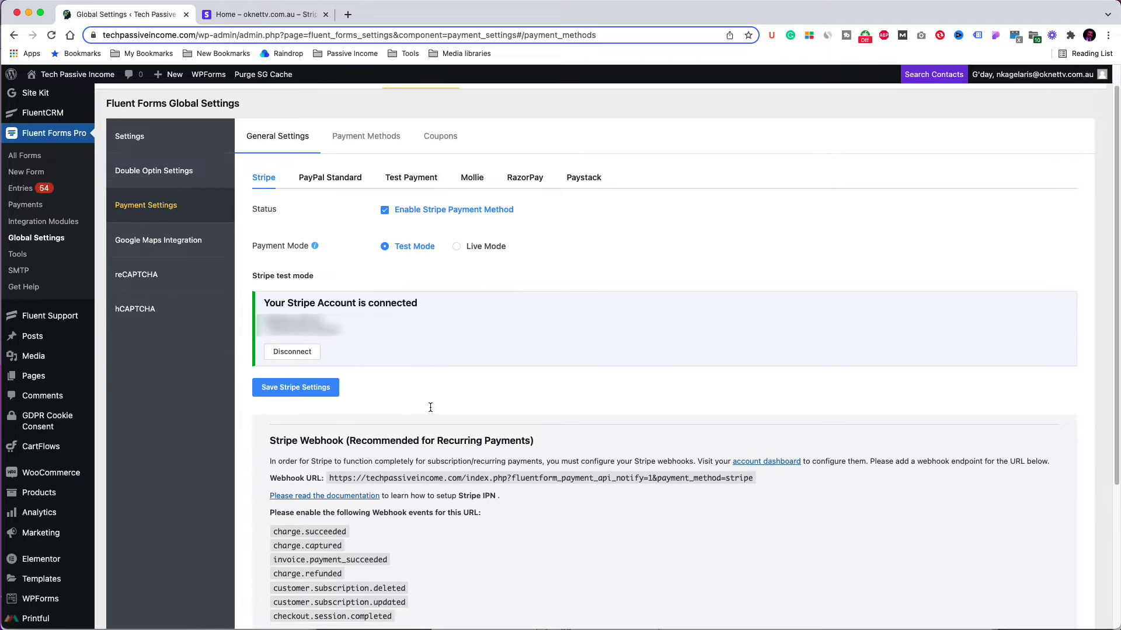
click(457, 246)
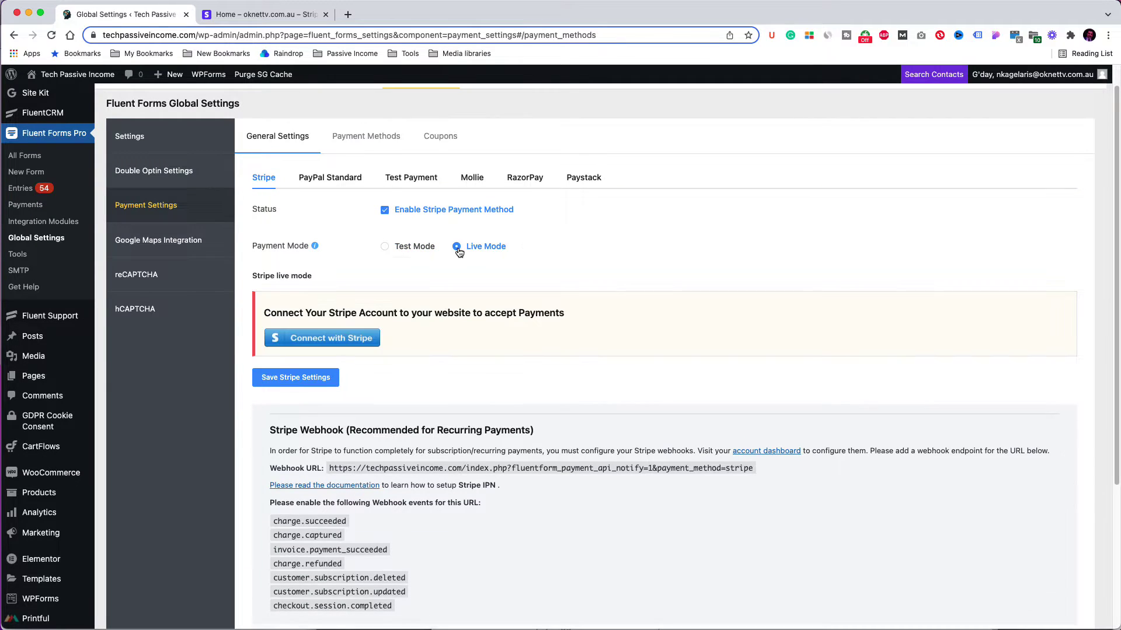
click(354, 338)
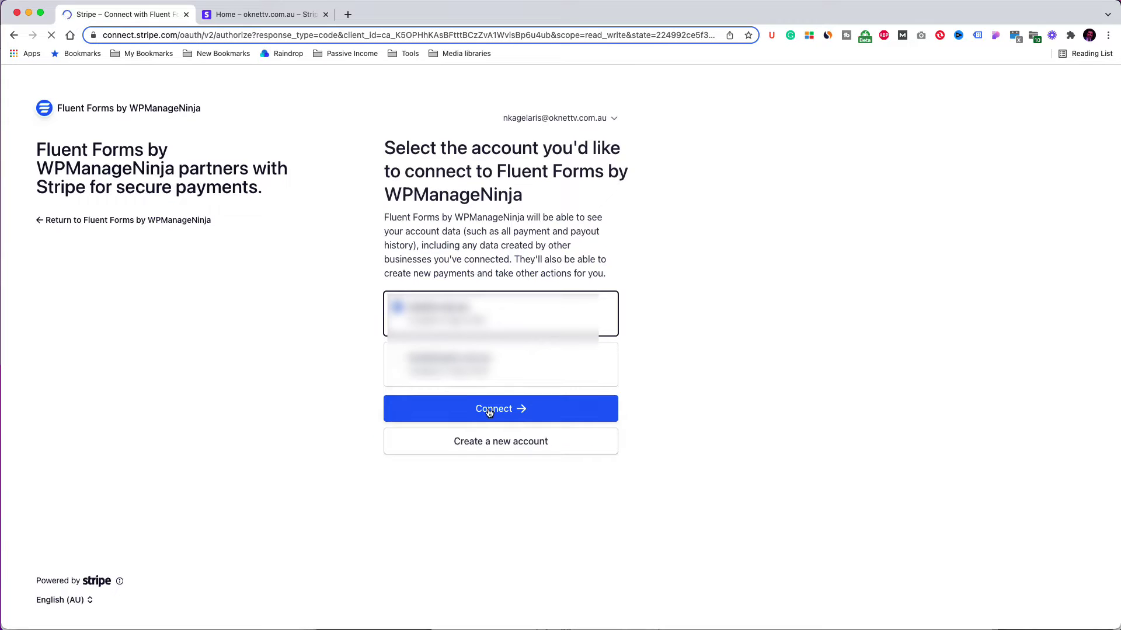
click(488, 408)
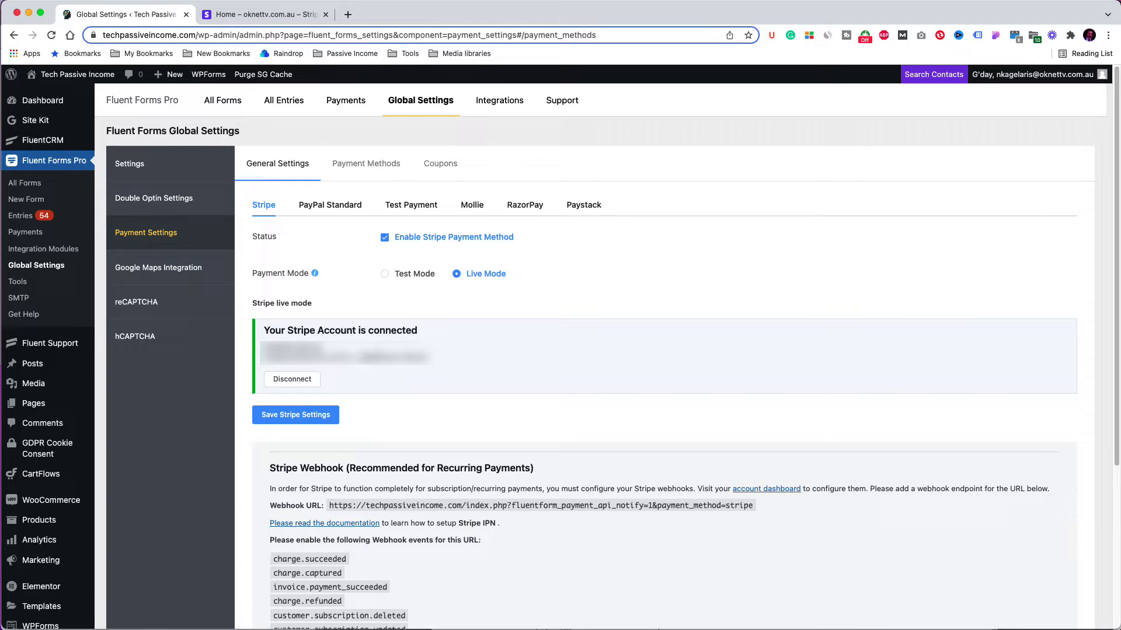
Step: Enable PayPal Standard with the account's PayPal e-mail address and save the settings
click(356, 208)
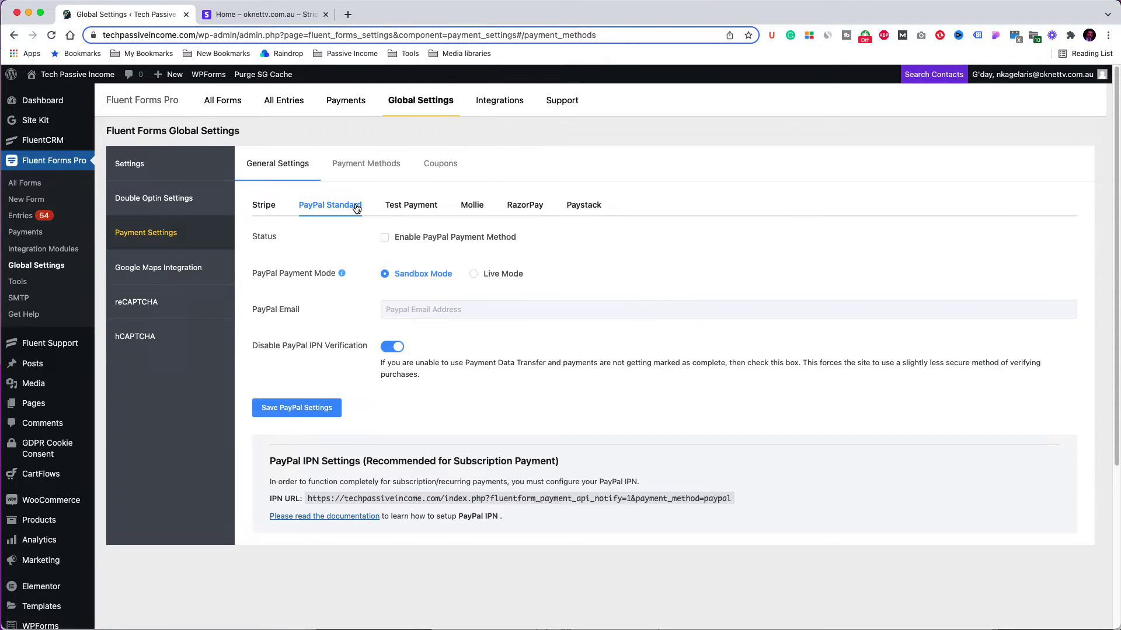
click(385, 237)
click(410, 309)
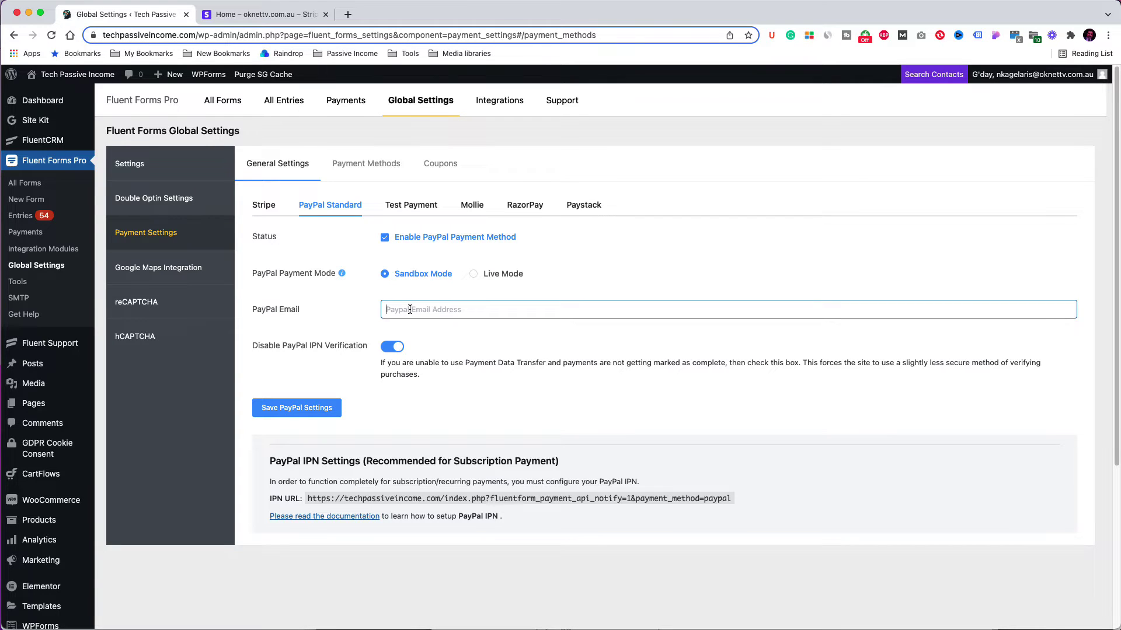
click(333, 410)
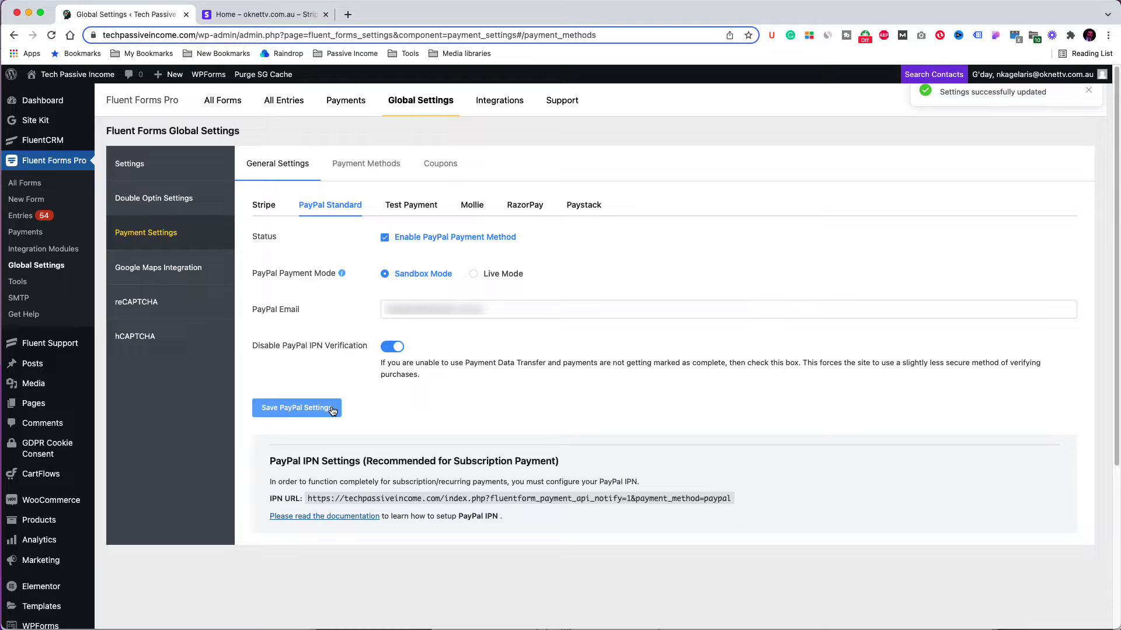
Step: Try PayPal Live Mode, then return to Sandbox Mode and save again
click(473, 273)
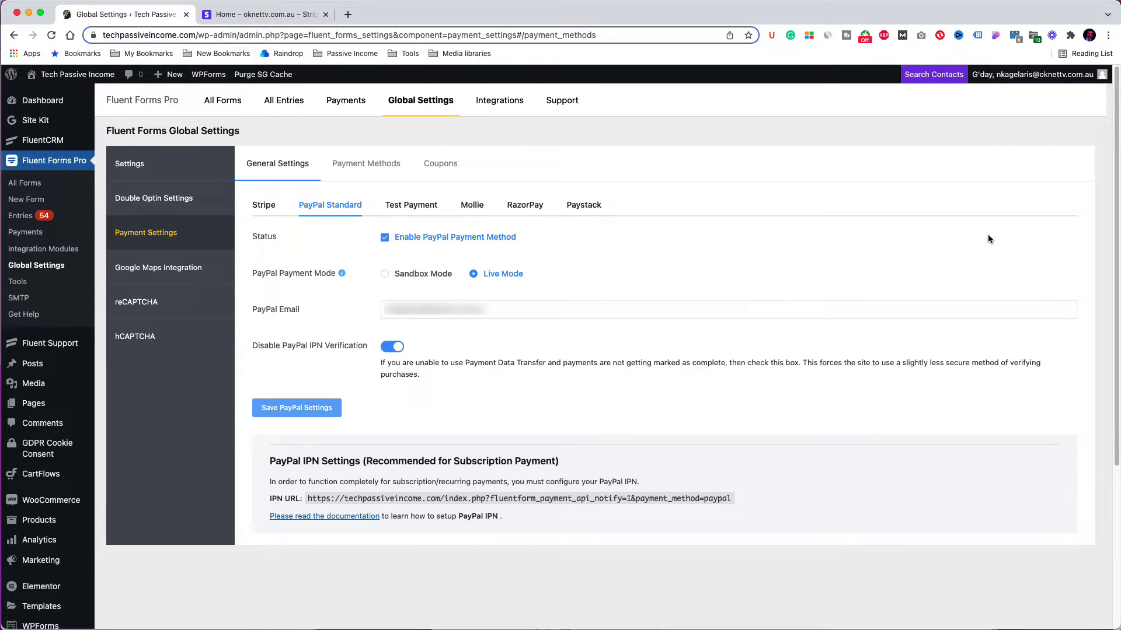
click(385, 274)
click(324, 409)
Step: Save the Stripe settings in Test Mode, then begin a new form
click(267, 208)
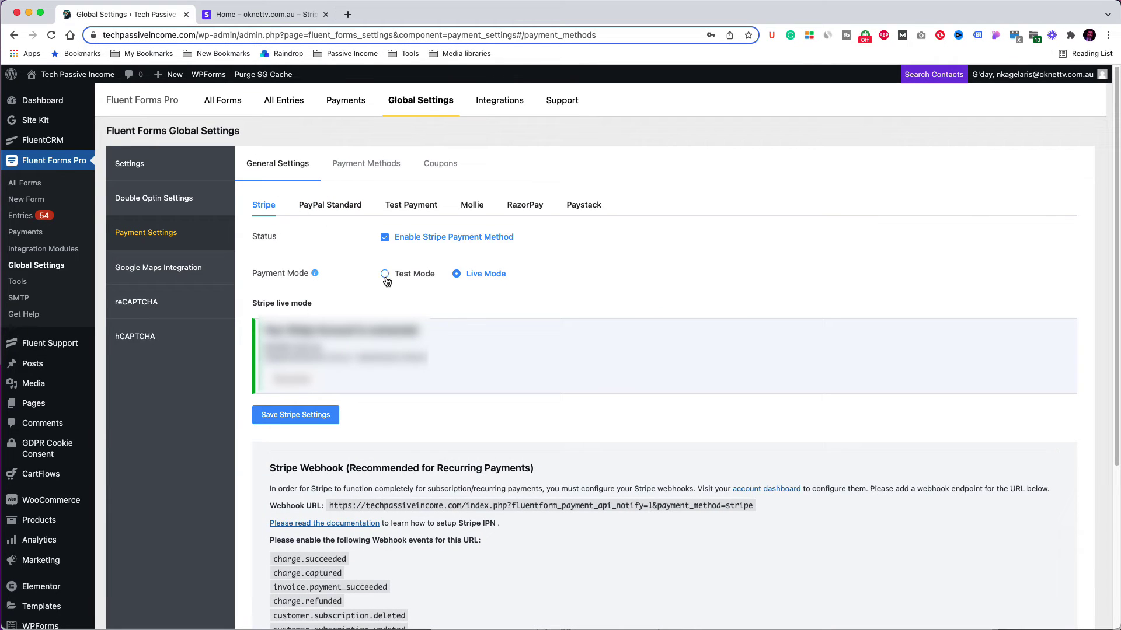
click(386, 275)
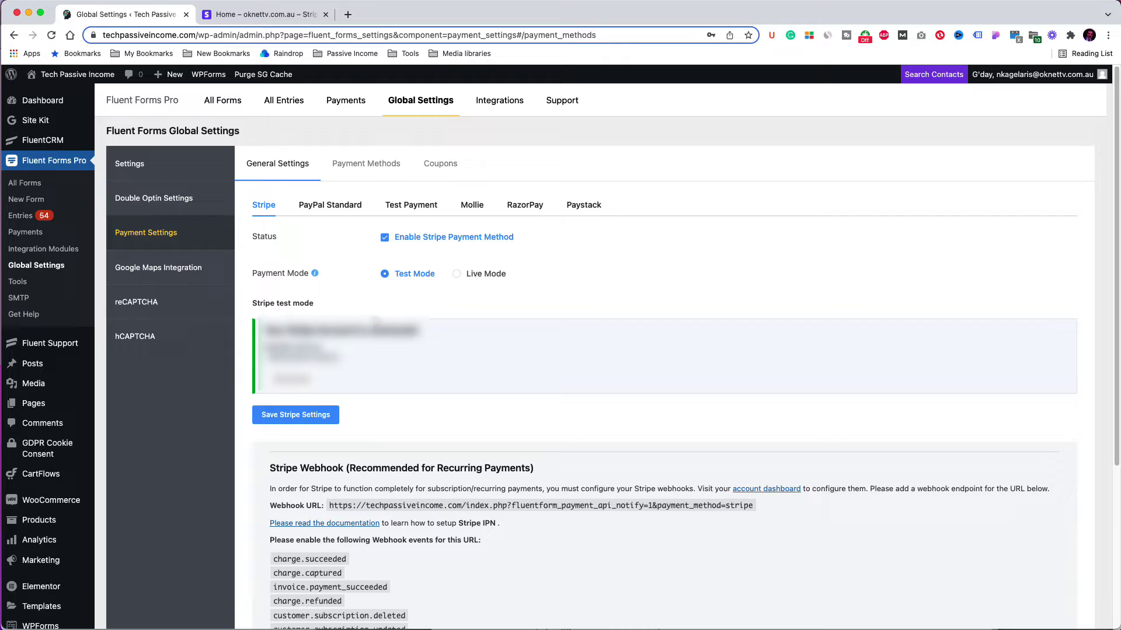
click(330, 418)
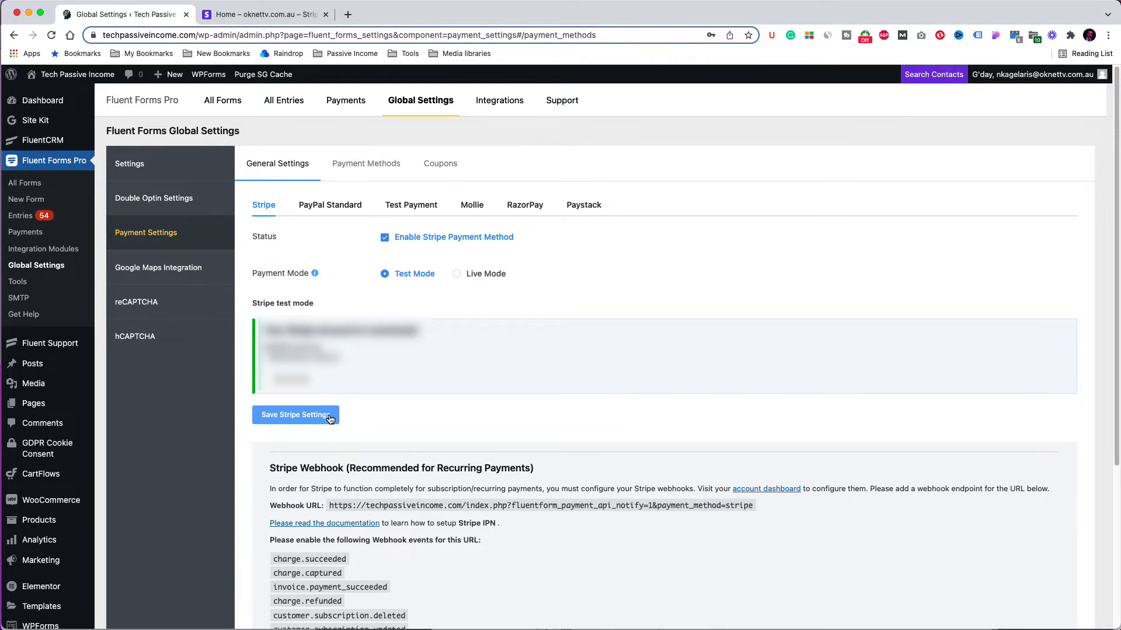
click(25, 200)
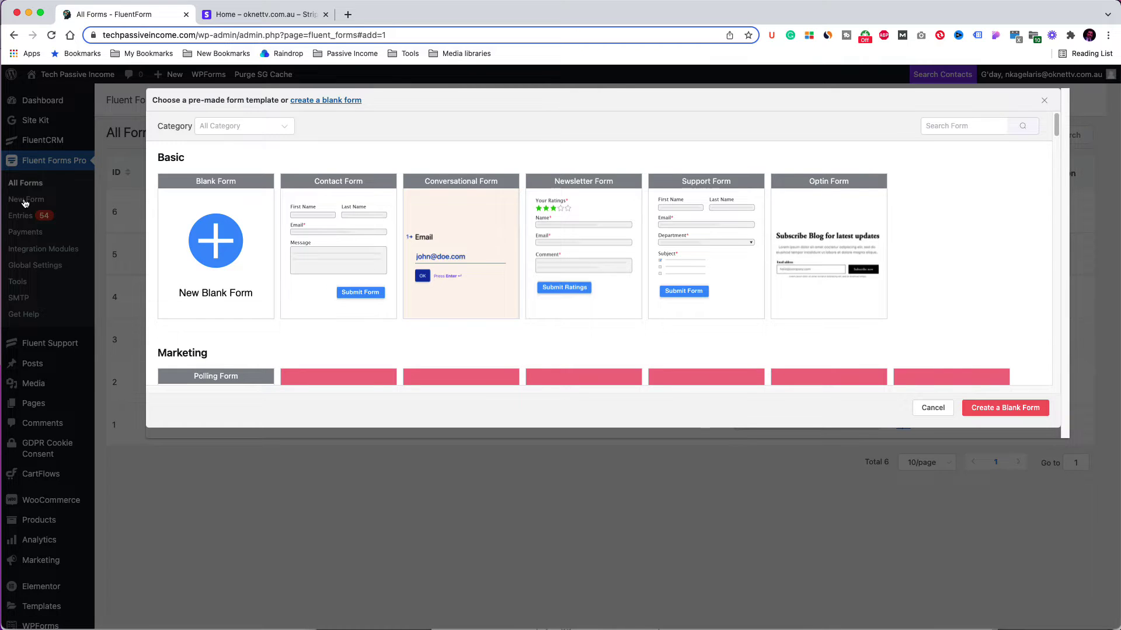
Step: Browse the form templates and create a Blank Form (#7) in the editor
mouse_move(188, 220)
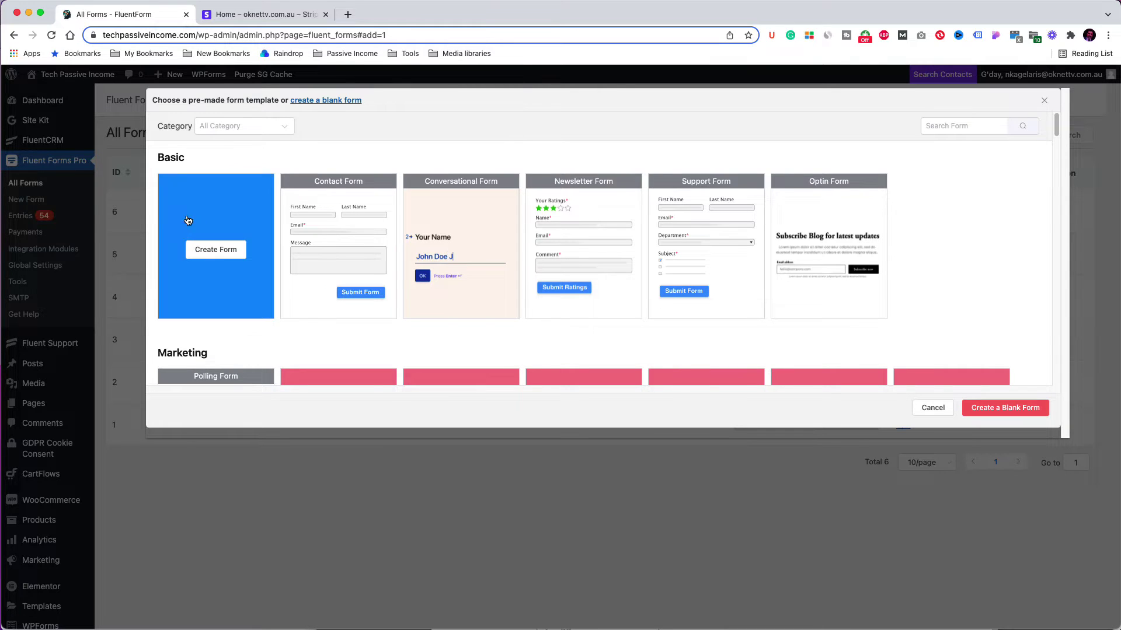
mouse_move(737, 207)
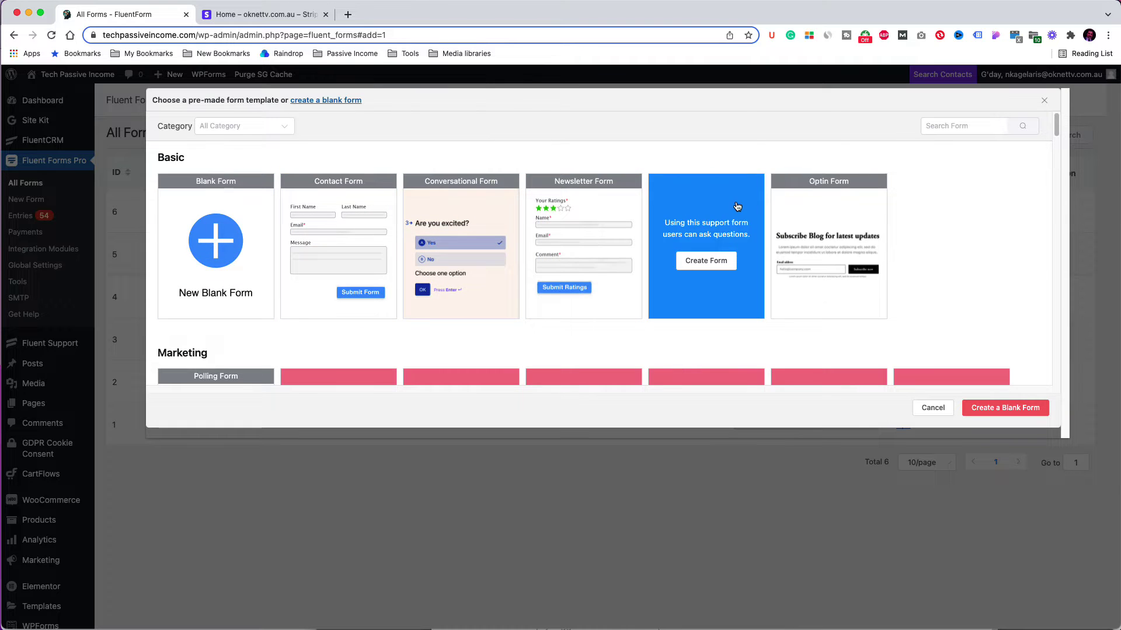
mouse_move(792, 207)
scroll(792, 207, down, 5)
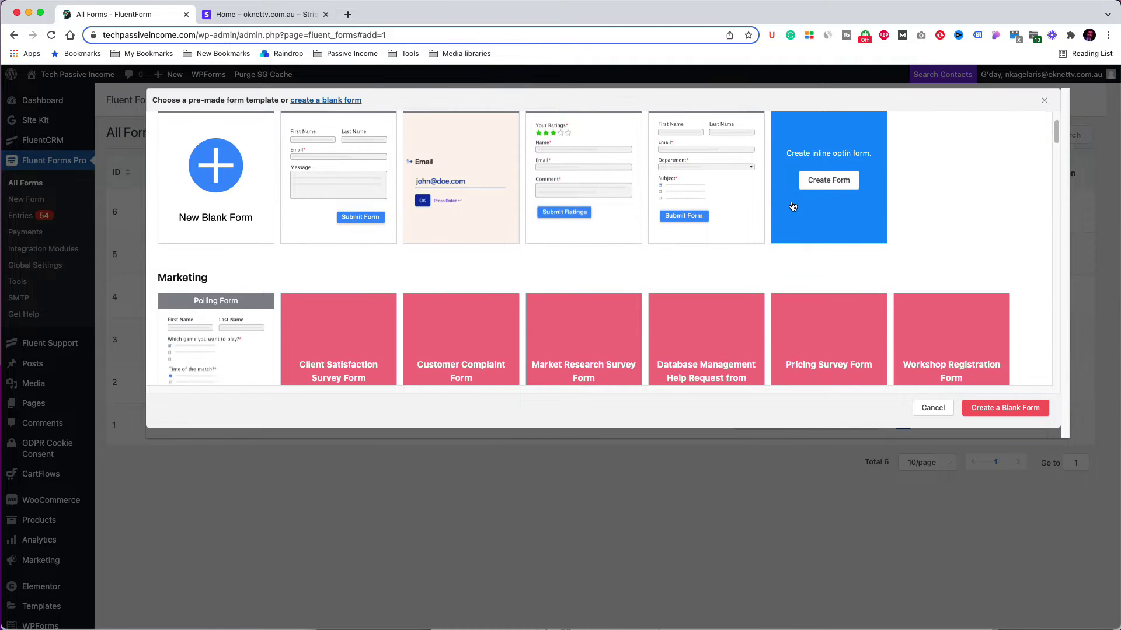
scroll(792, 205, down, 8)
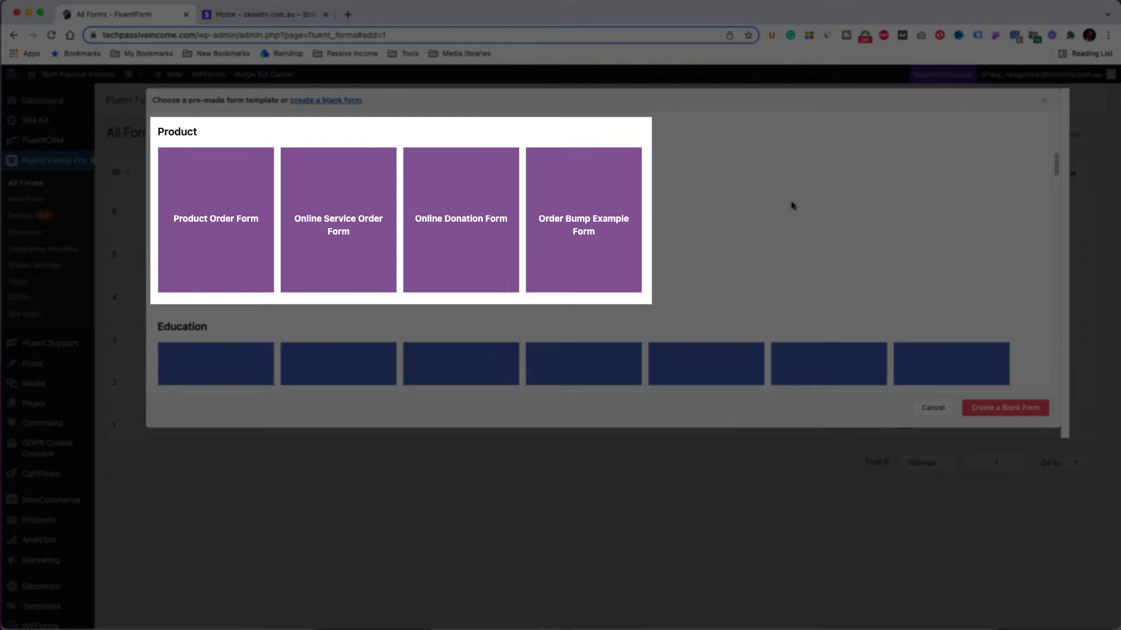
mouse_move(274, 233)
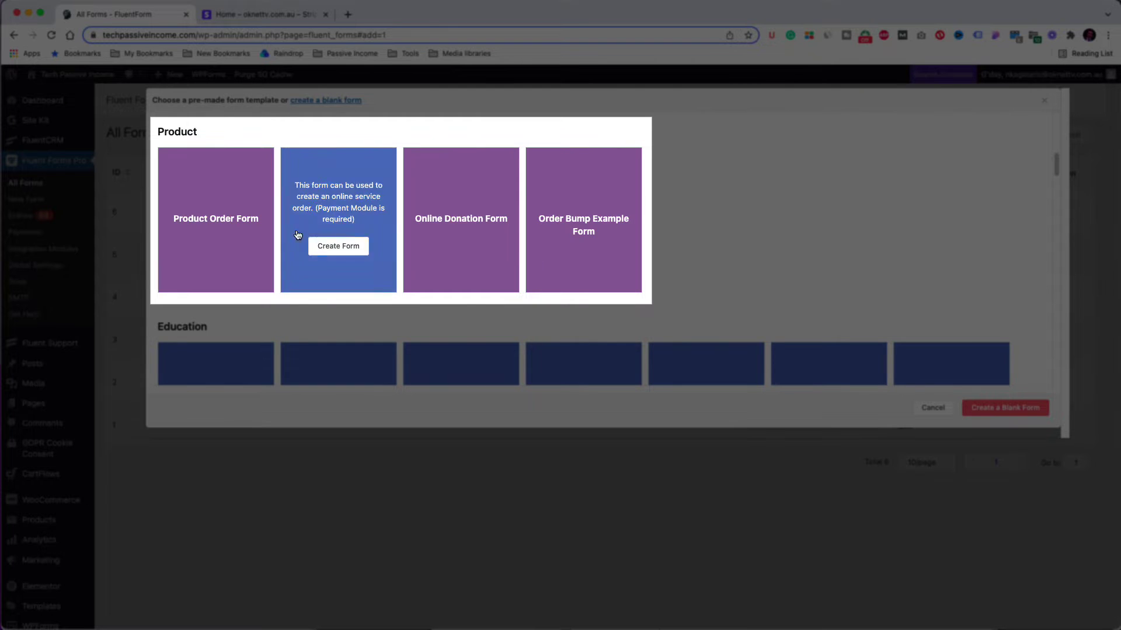
mouse_move(570, 231)
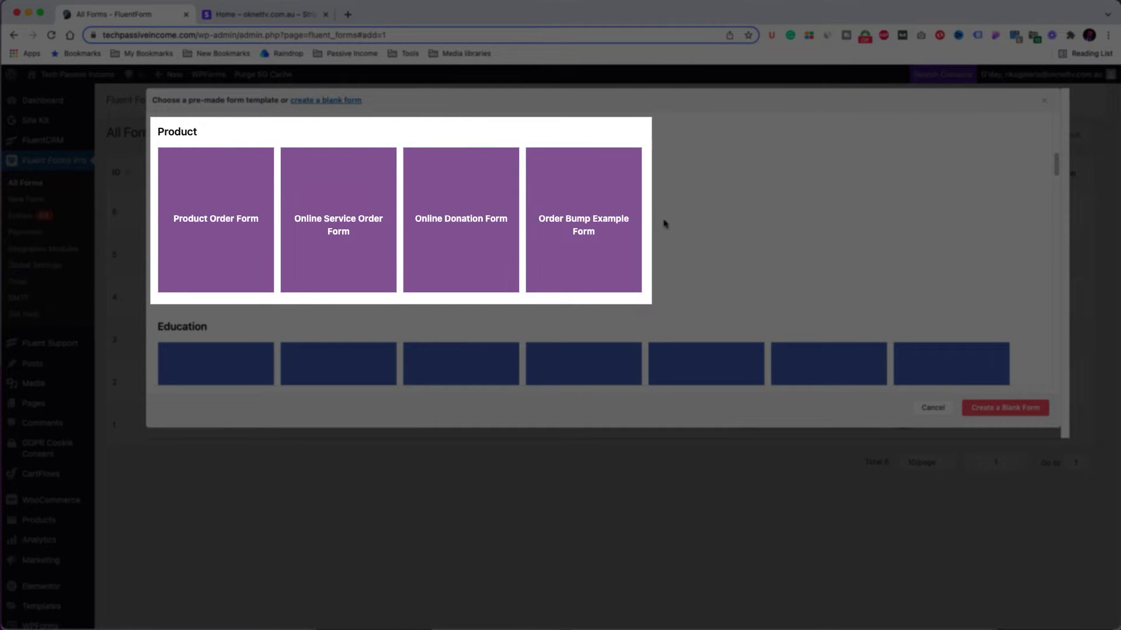
scroll(670, 219, up, 5)
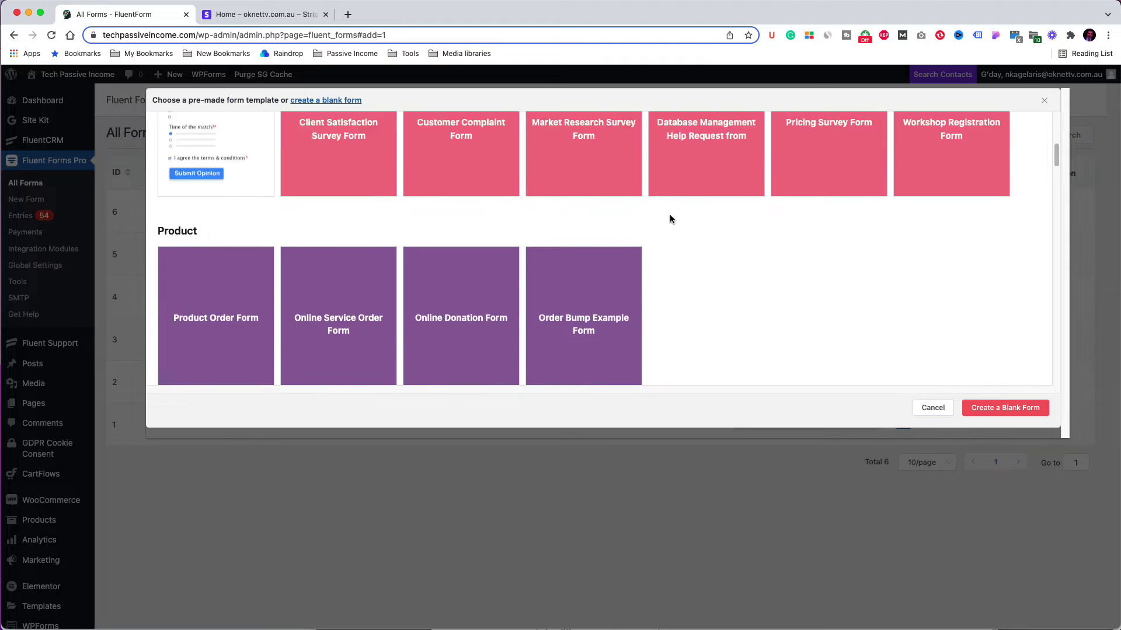
scroll(670, 219, up, 3)
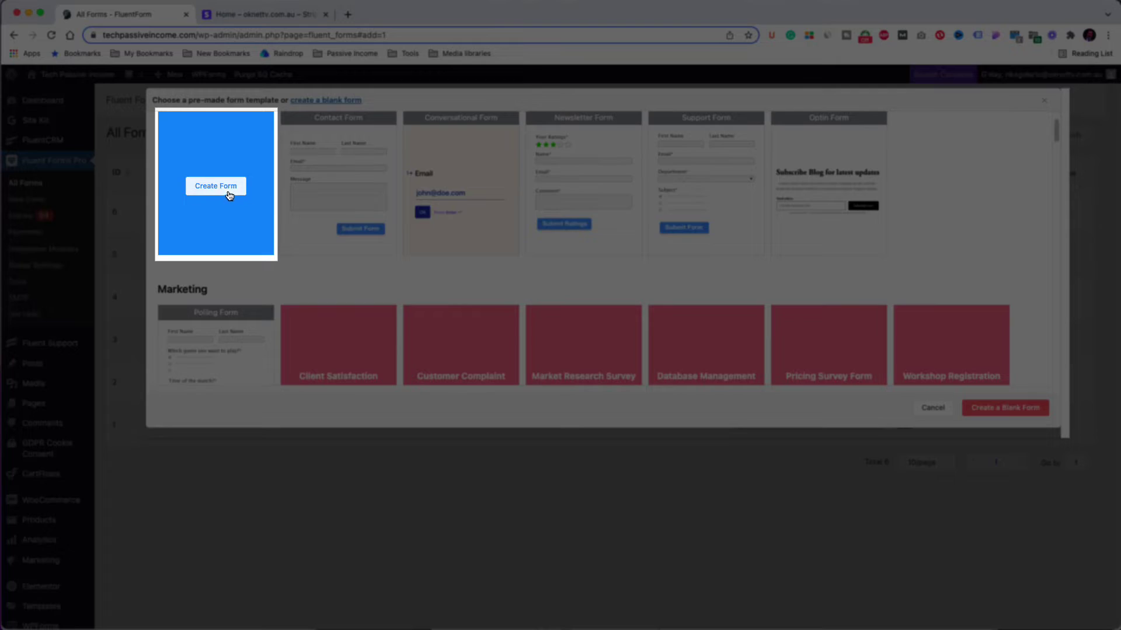
click(228, 190)
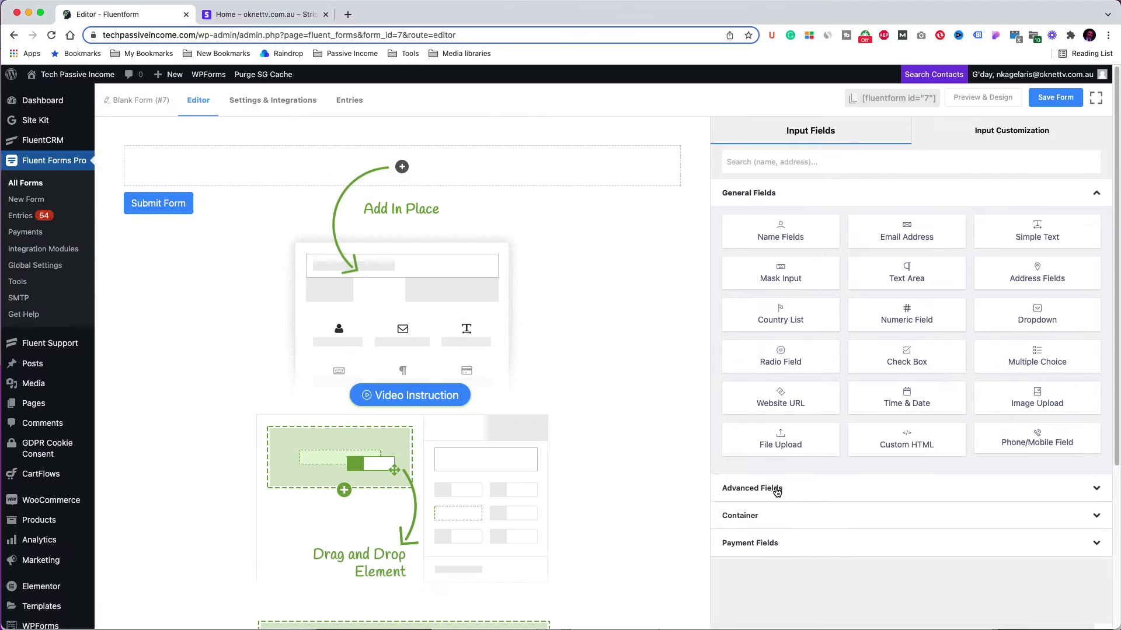
Step: Drag the First/Last Name fields and an Email field into Blank Form #7 above the submit button
click(777, 491)
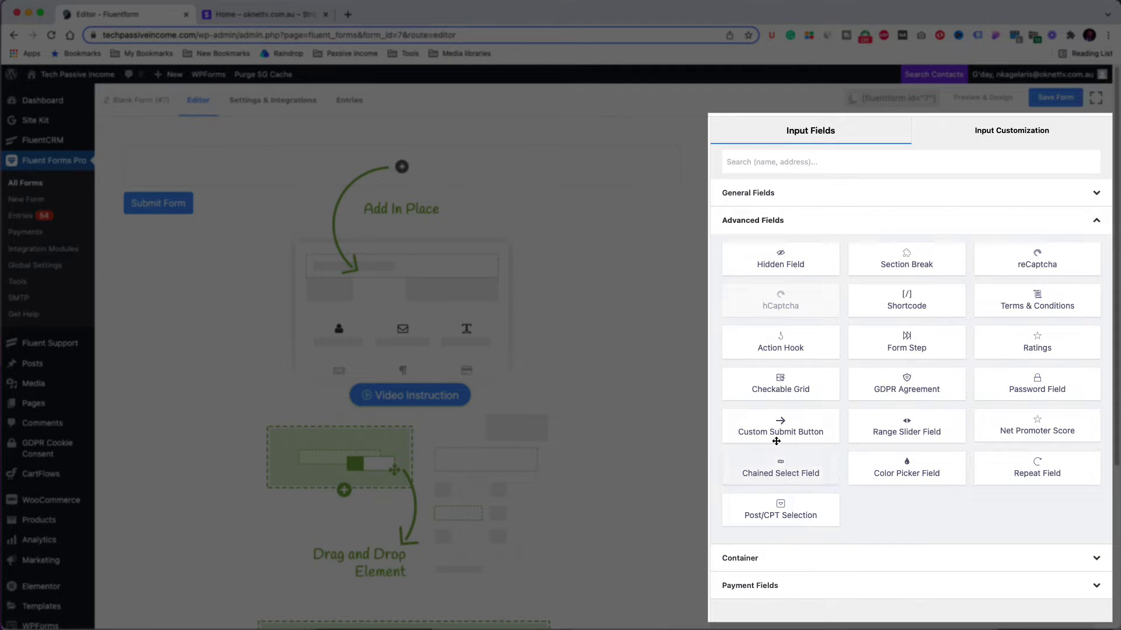
click(791, 559)
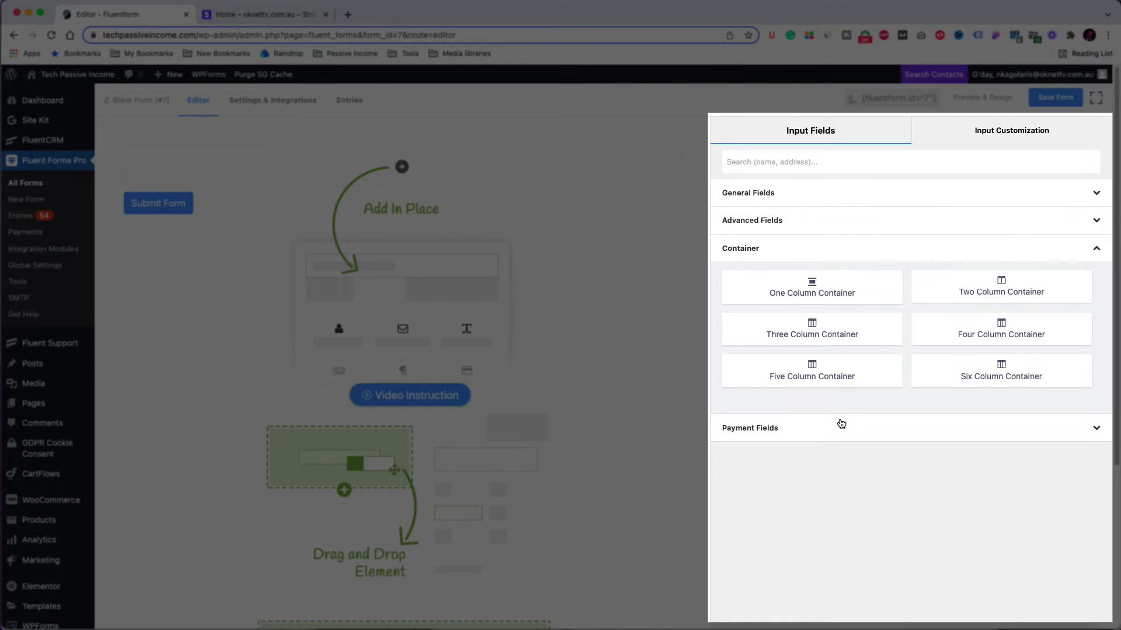
click(777, 430)
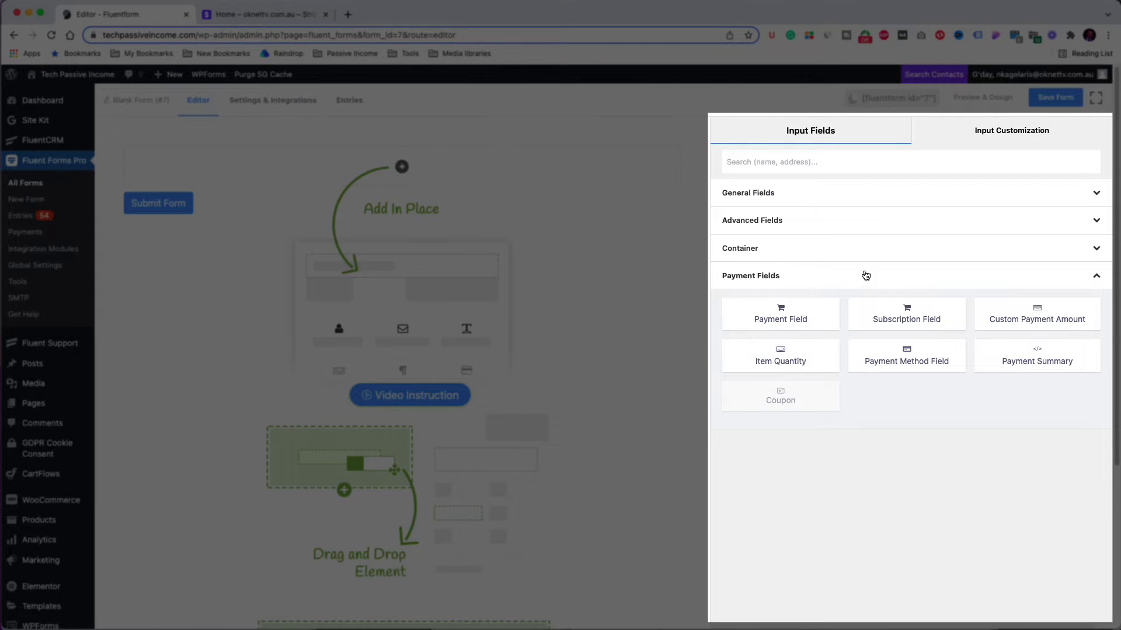
click(768, 196)
drag(791, 228, 404, 168)
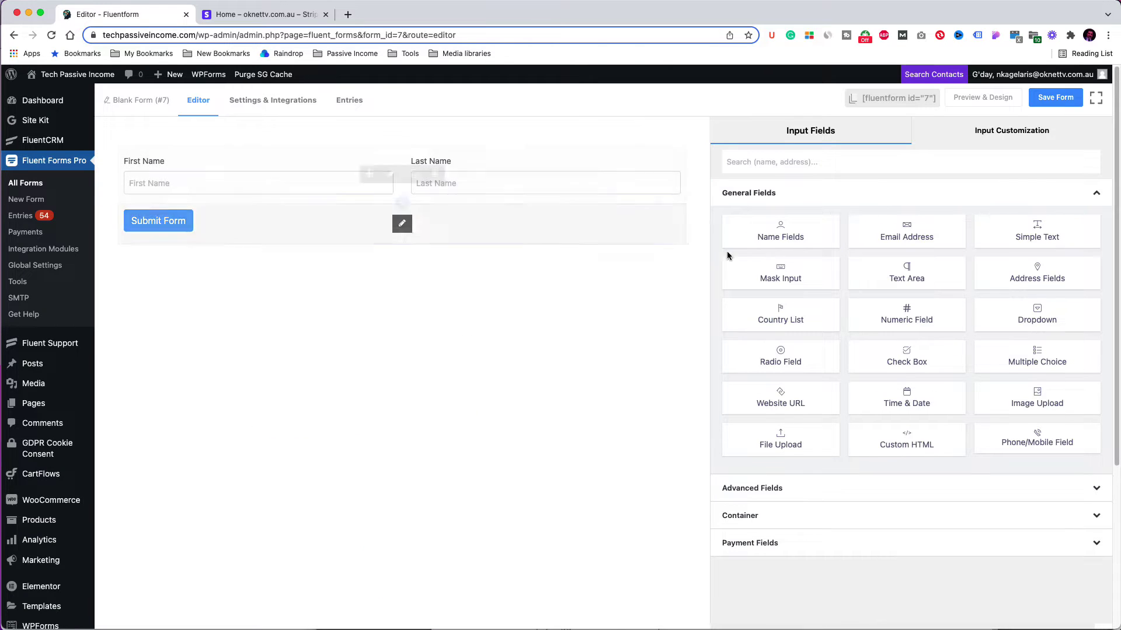
drag(906, 237, 408, 233)
Step: Scroll the field panel down to reveal the Payment Fields group
click(753, 489)
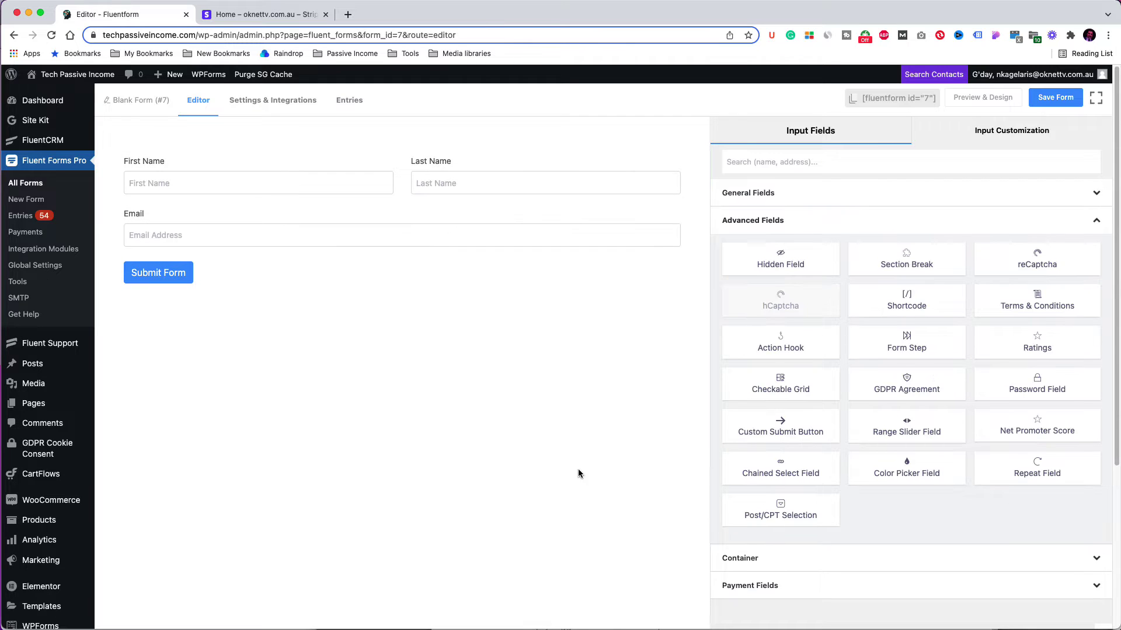
scroll(753, 554, down, 1)
click(754, 560)
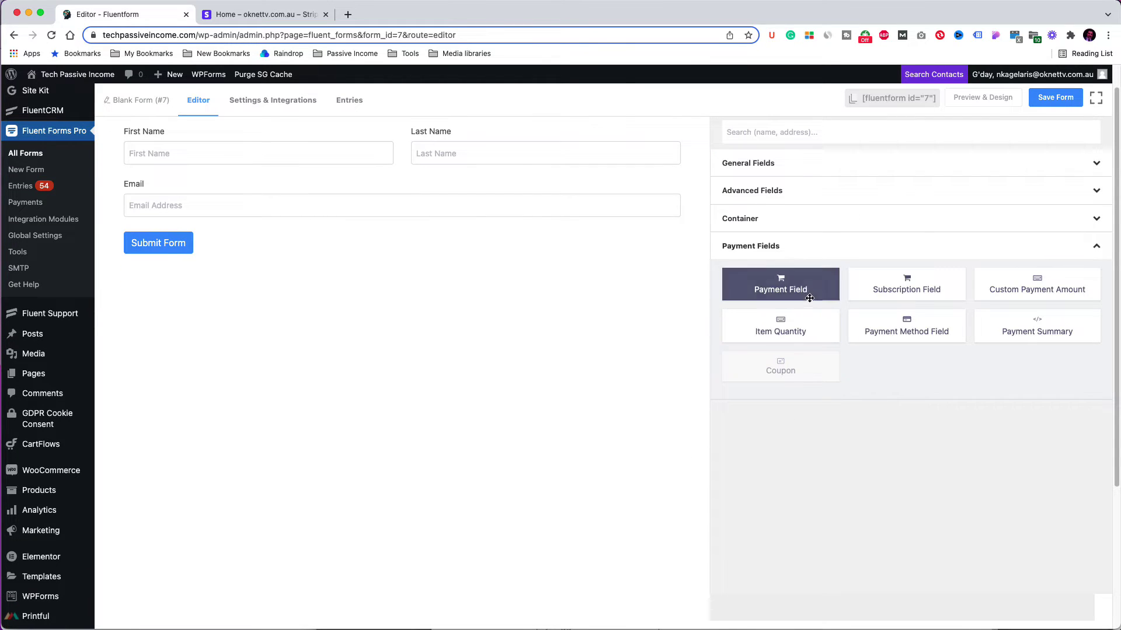
Step: Add a payment field as a radio selection, with first item Consultation One Hour at 100
drag(804, 289, 330, 236)
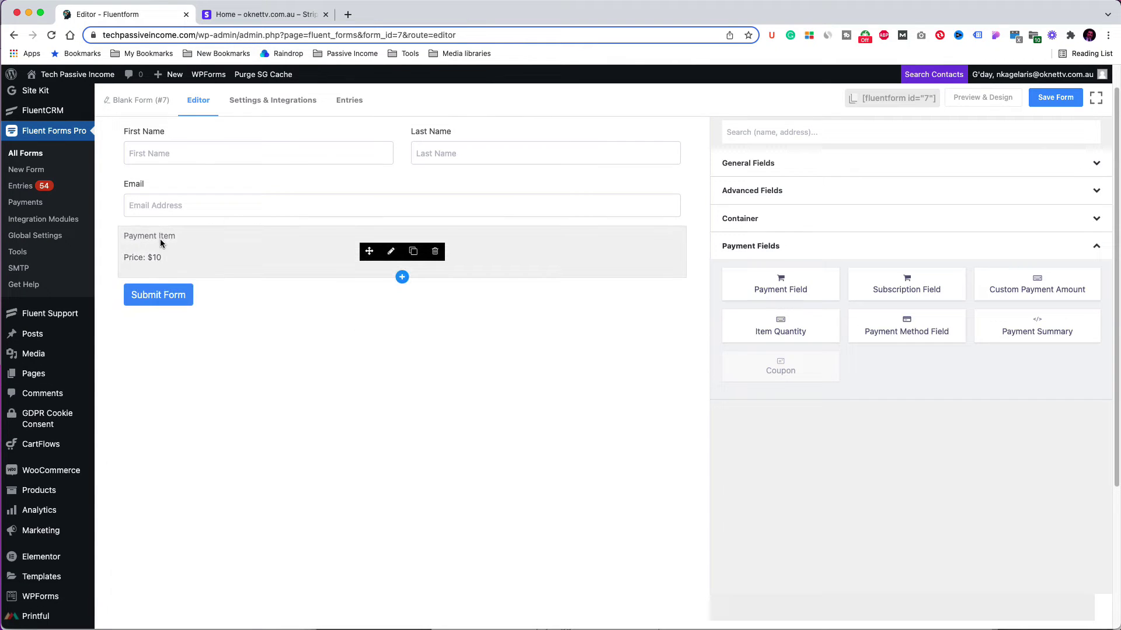
click(392, 254)
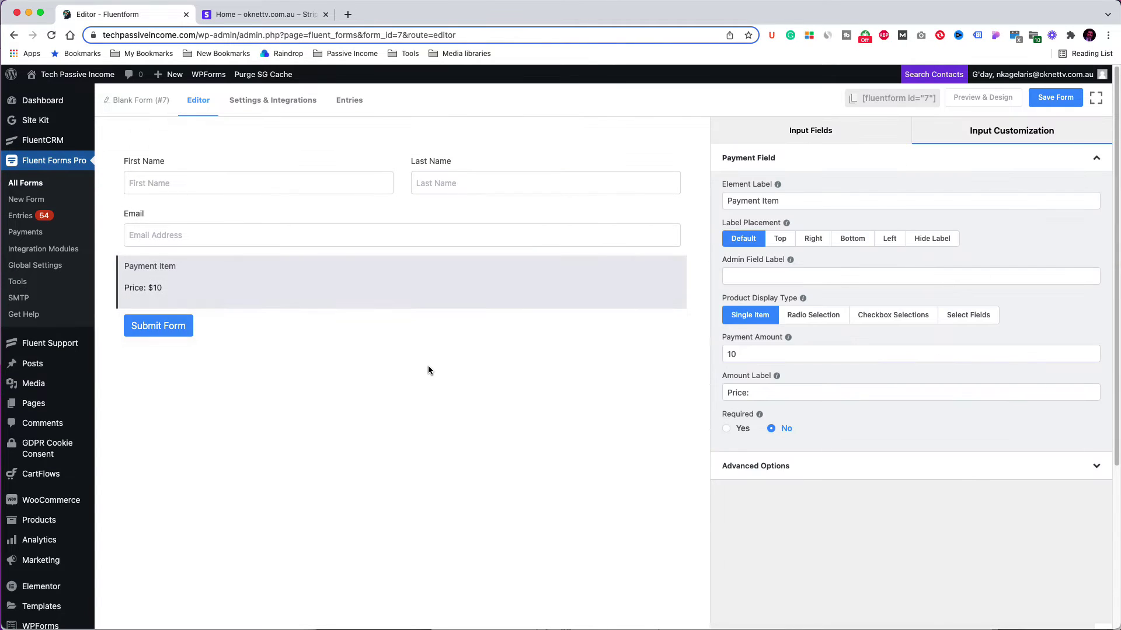
click(822, 318)
triple_click(806, 360)
text(Consultation One Hour)
click(881, 360)
text(00)
Step: Add a second payment item, Consultation Two hours, priced 180
click(964, 359)
click(798, 360)
triple_click(797, 382)
text(Consultation Two hours)
double_click(857, 382)
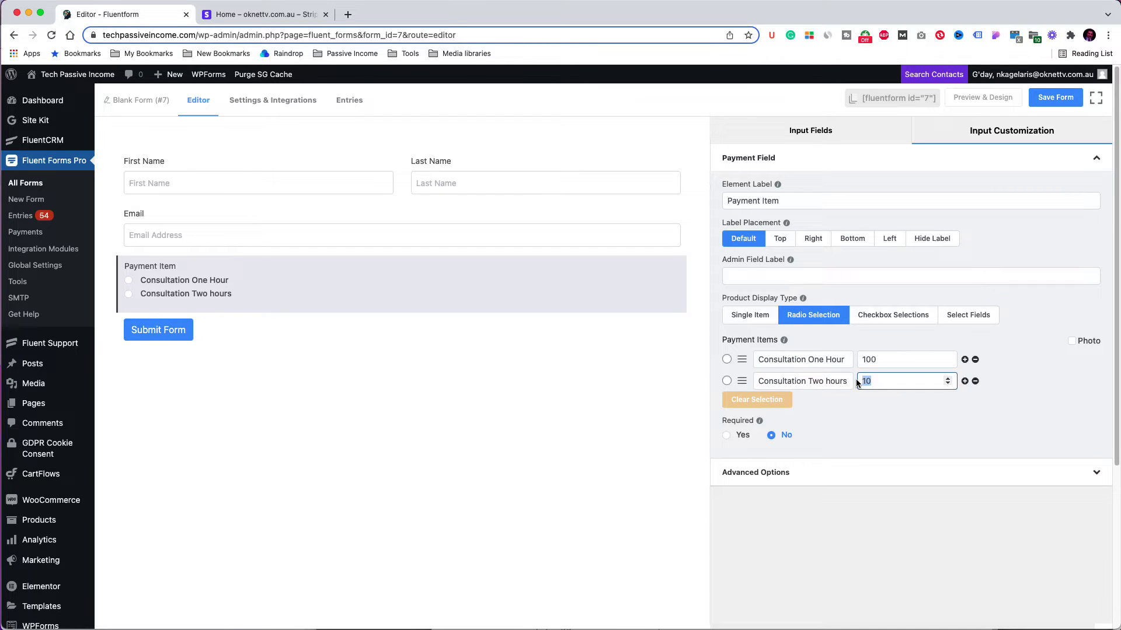
text(180)
Step: Add a third item, Consultation Three Hours at 210, and capitalise Hours in the second item
click(965, 382)
triple_click(841, 402)
text(Consultation Three Hours)
click(829, 381)
key(BackSpace)
text(H)
double_click(876, 403)
key(BackSpace)
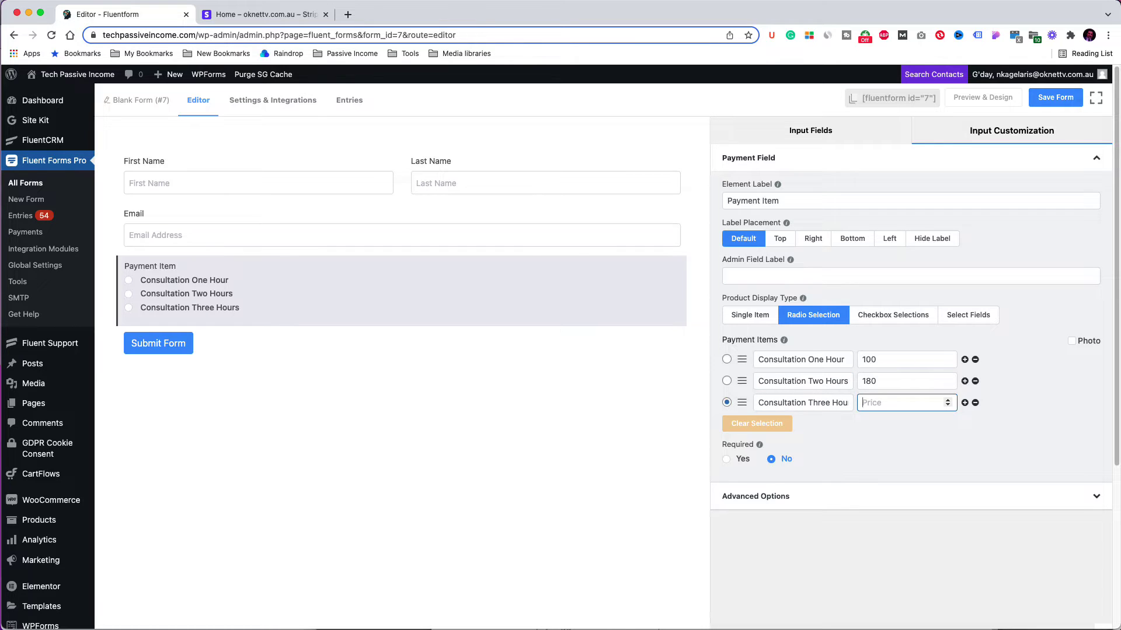
text(210)
Step: Make the payment field required and label it 'Select the service you want to purchase'
click(726, 460)
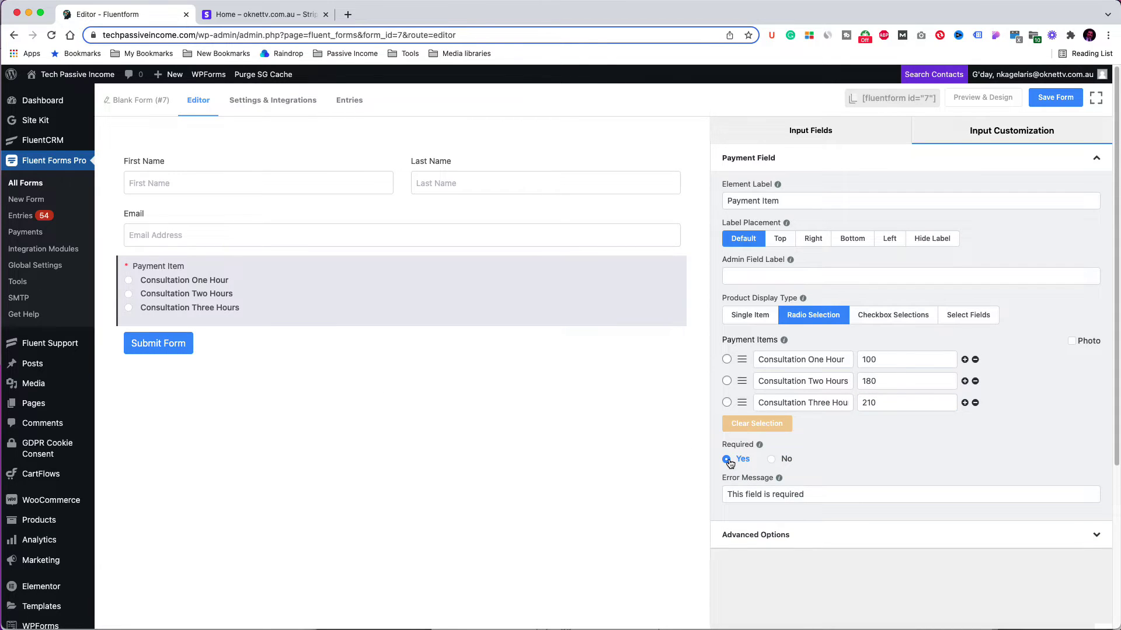
triple_click(753, 201)
text(Select the service you wa)
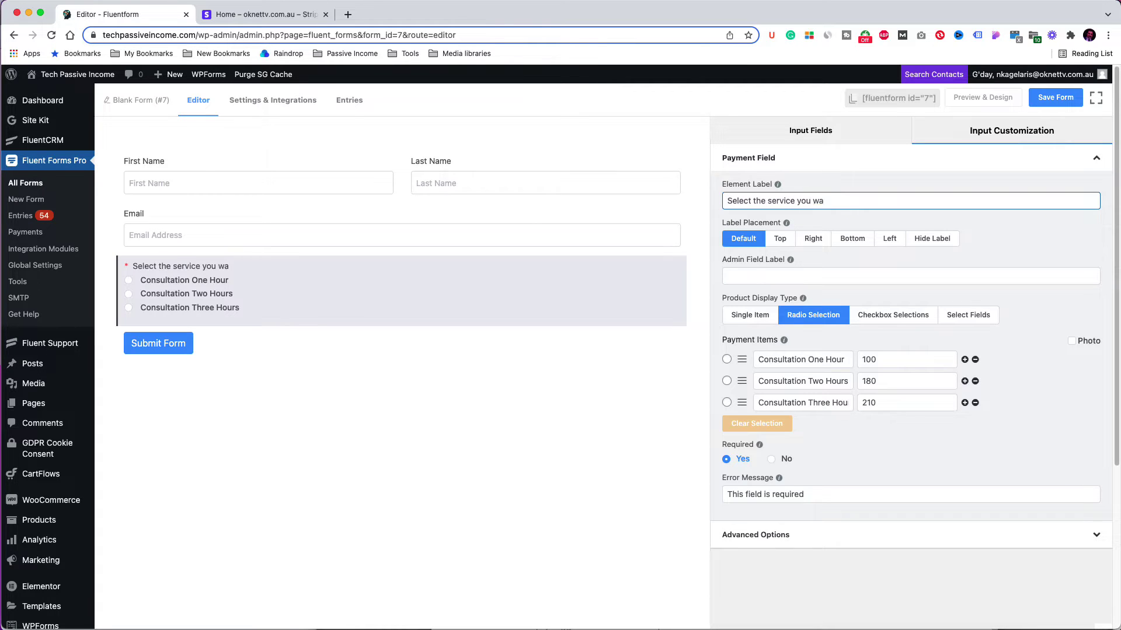
text(nt to purchase)
click(403, 348)
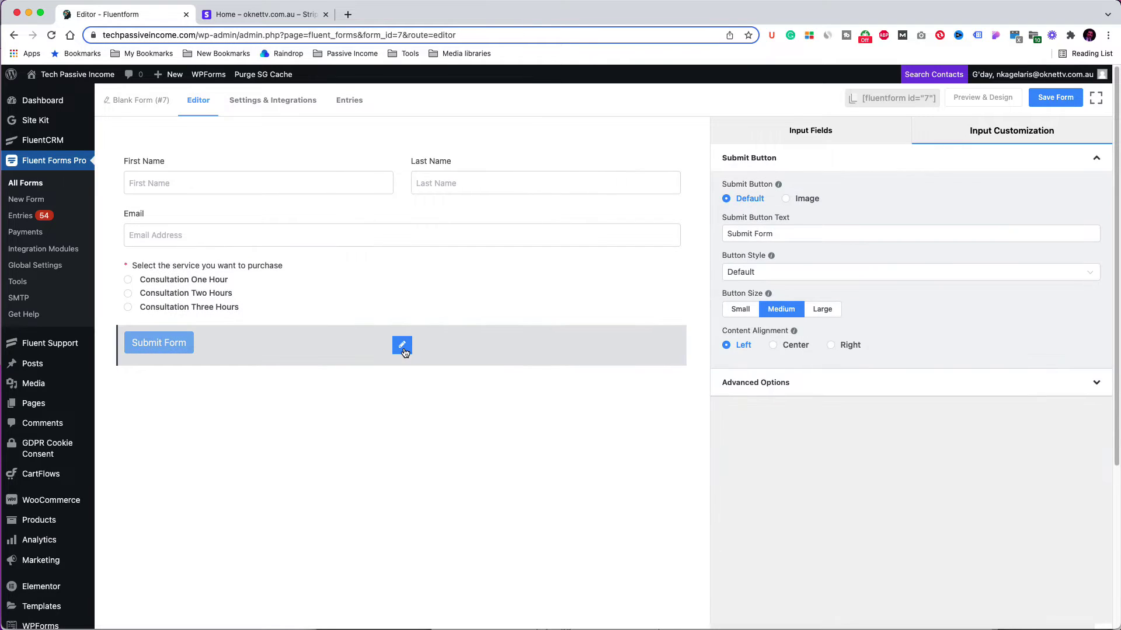
Step: Change the submit button text to 'Place the order' and save the form
drag(776, 235, 719, 235)
text(Place the order)
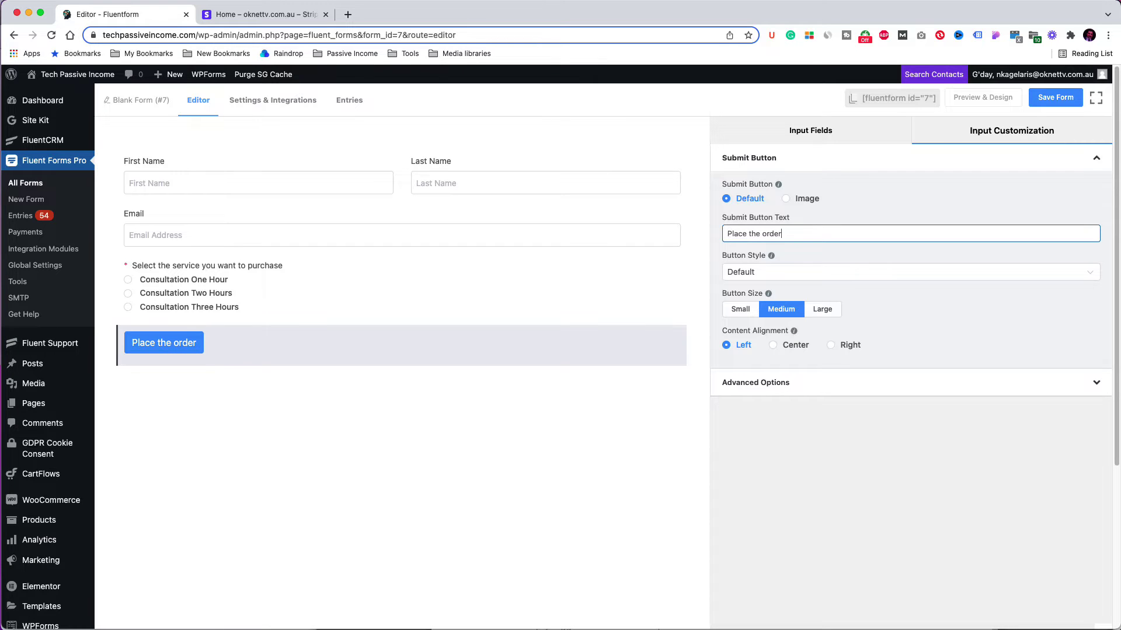
click(1055, 98)
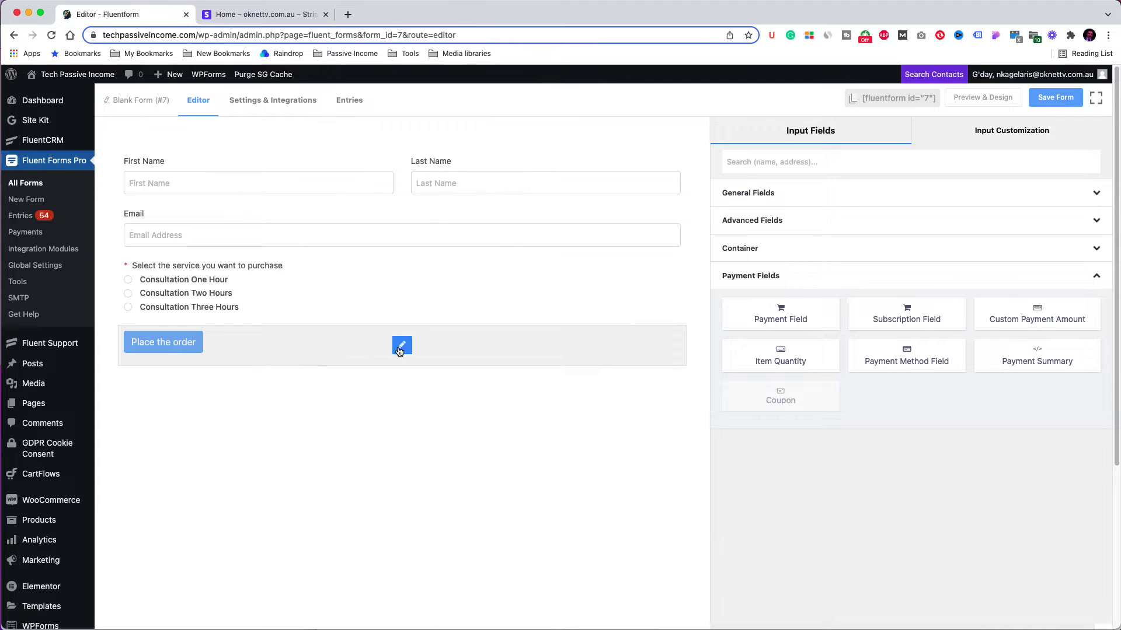
Step: Style the submit button Green, keep Medium size, and save the form
click(403, 346)
click(850, 277)
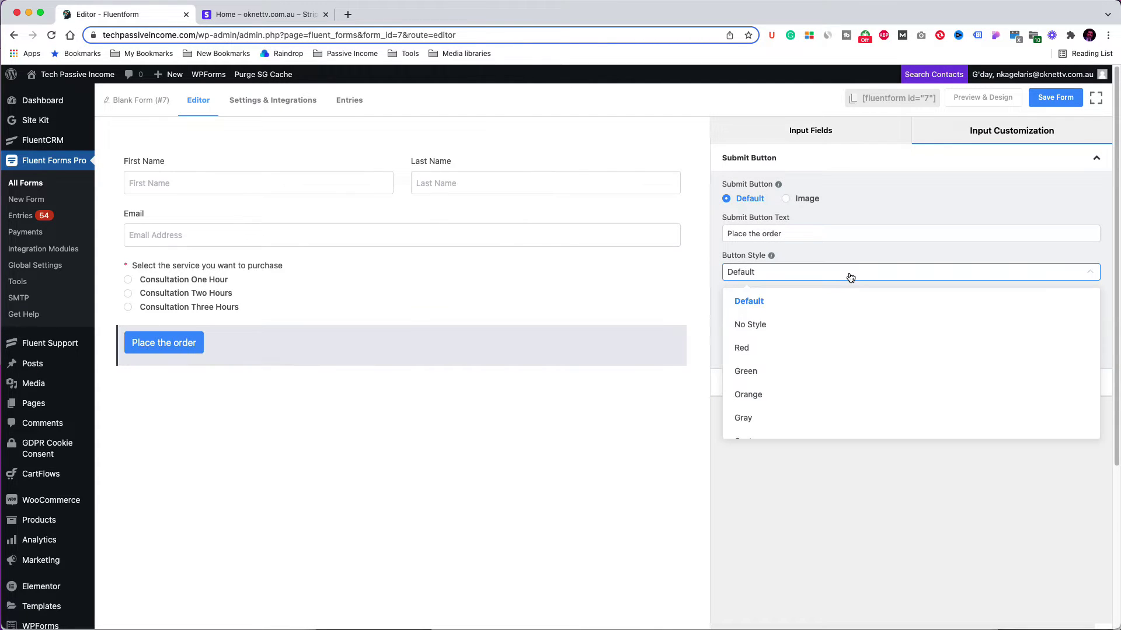
click(825, 366)
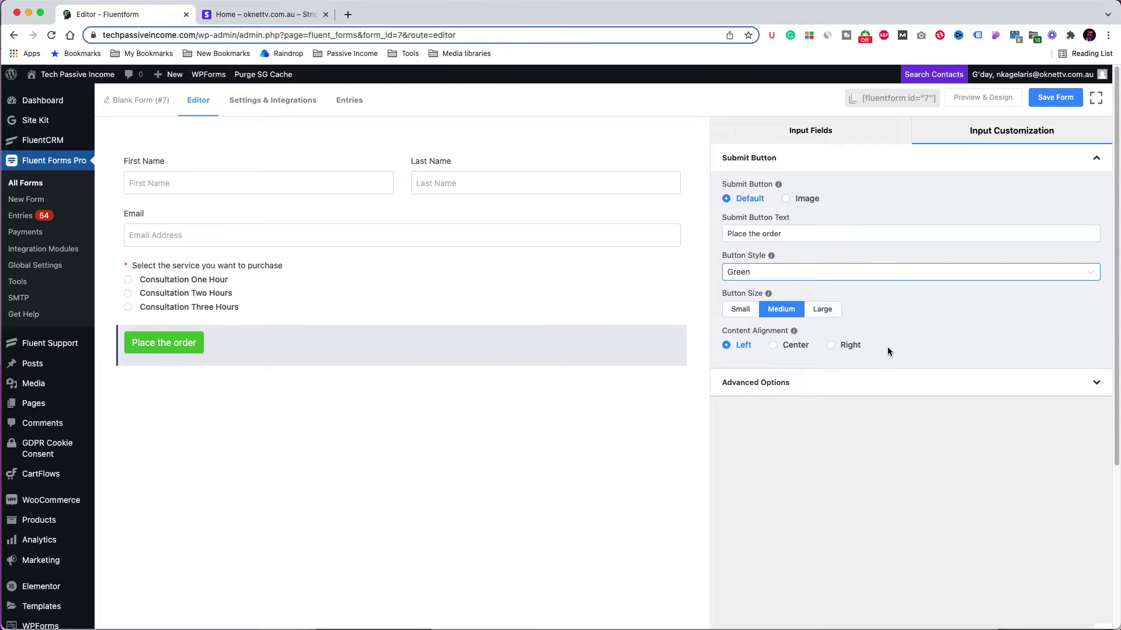
click(814, 311)
click(747, 311)
click(782, 311)
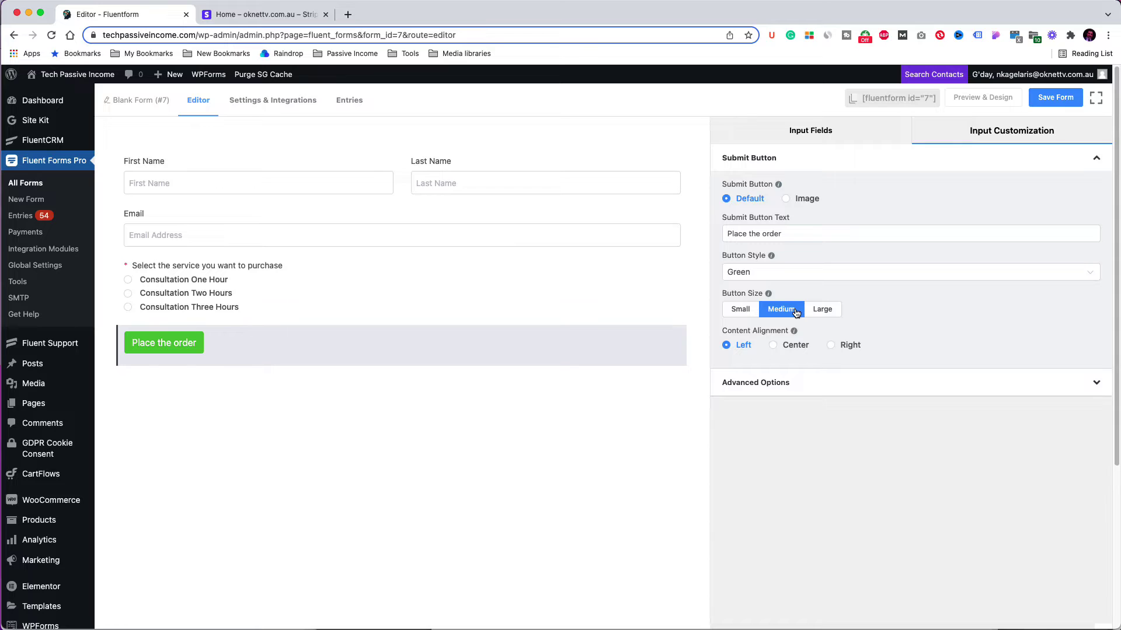
click(1058, 98)
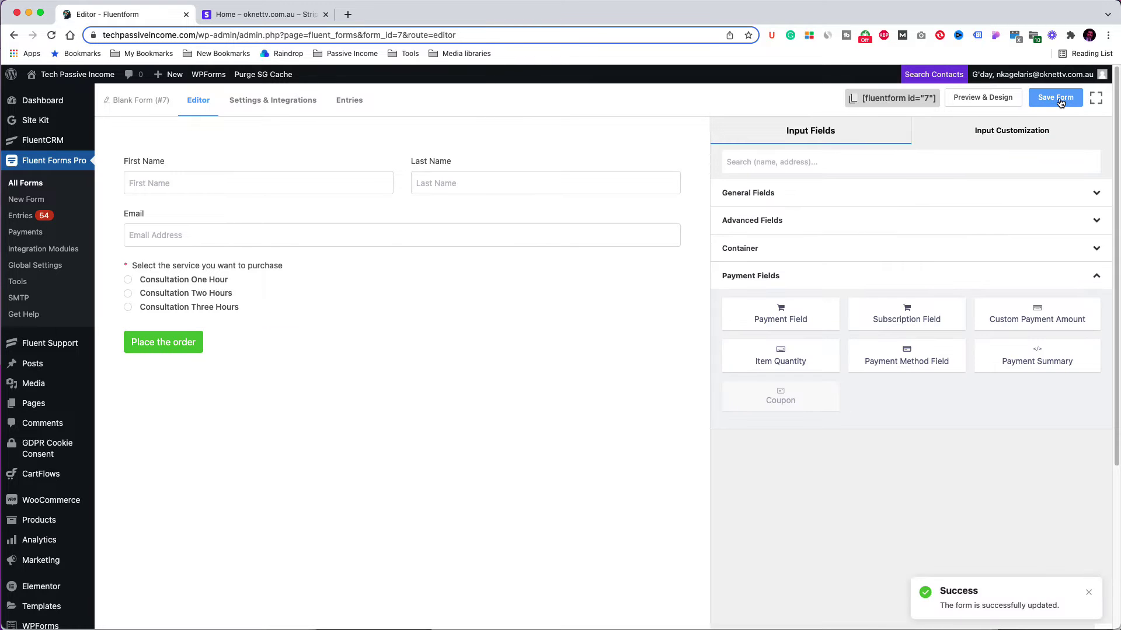
click(1004, 98)
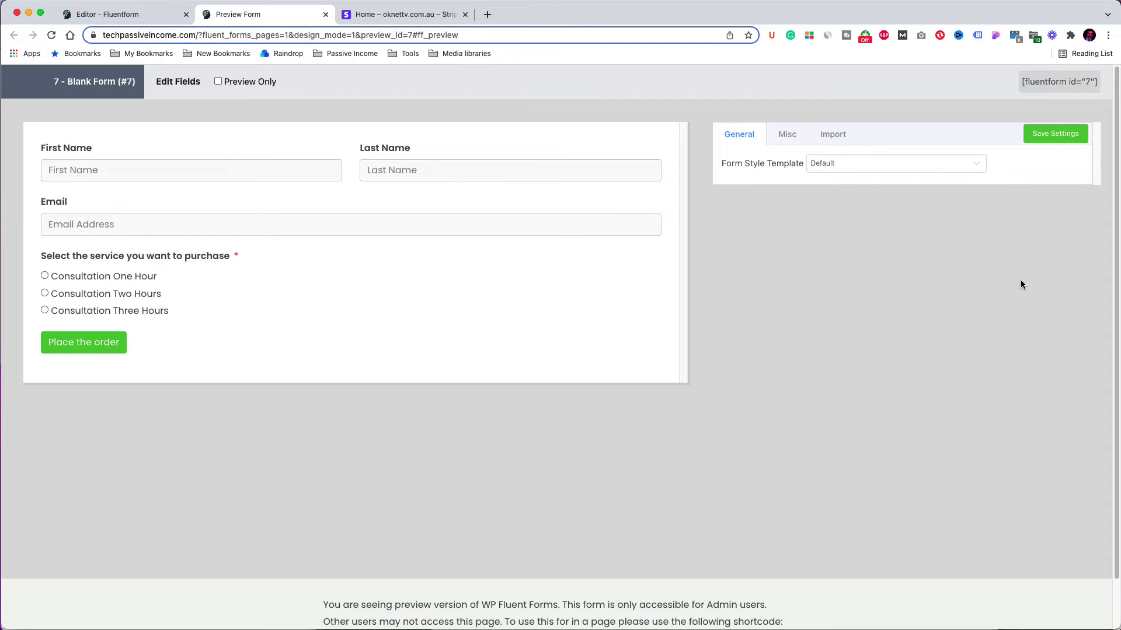
Step: Try the Modern (Bold), Modern (Light) and Classic templates, then choose Custom (Advanced Customization)
click(841, 165)
click(848, 213)
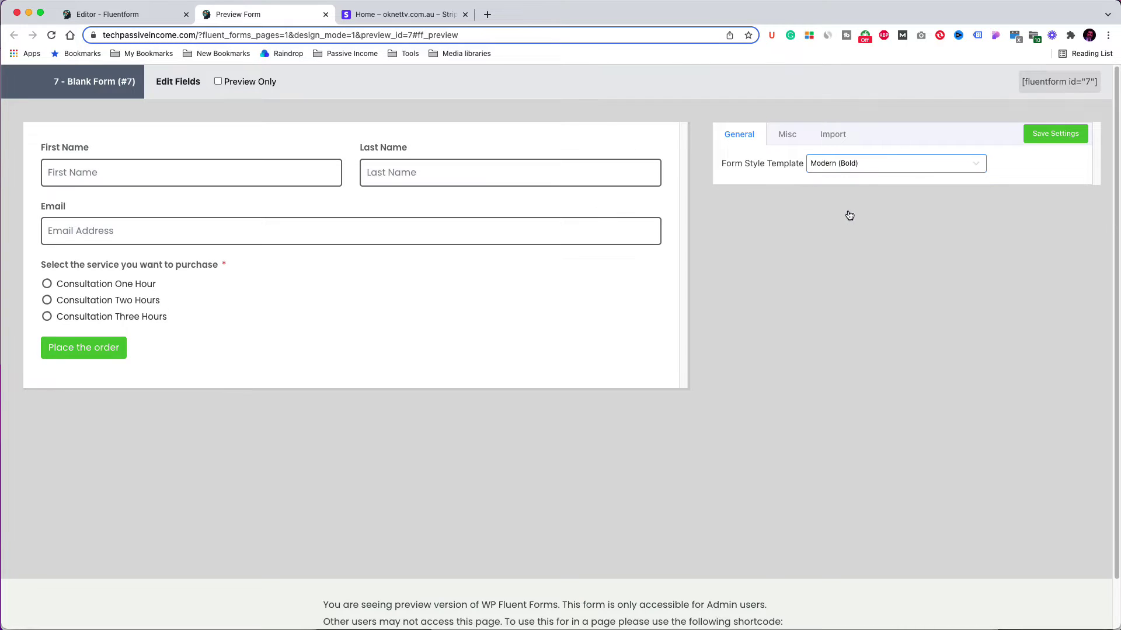
click(852, 168)
click(862, 233)
click(858, 171)
click(855, 252)
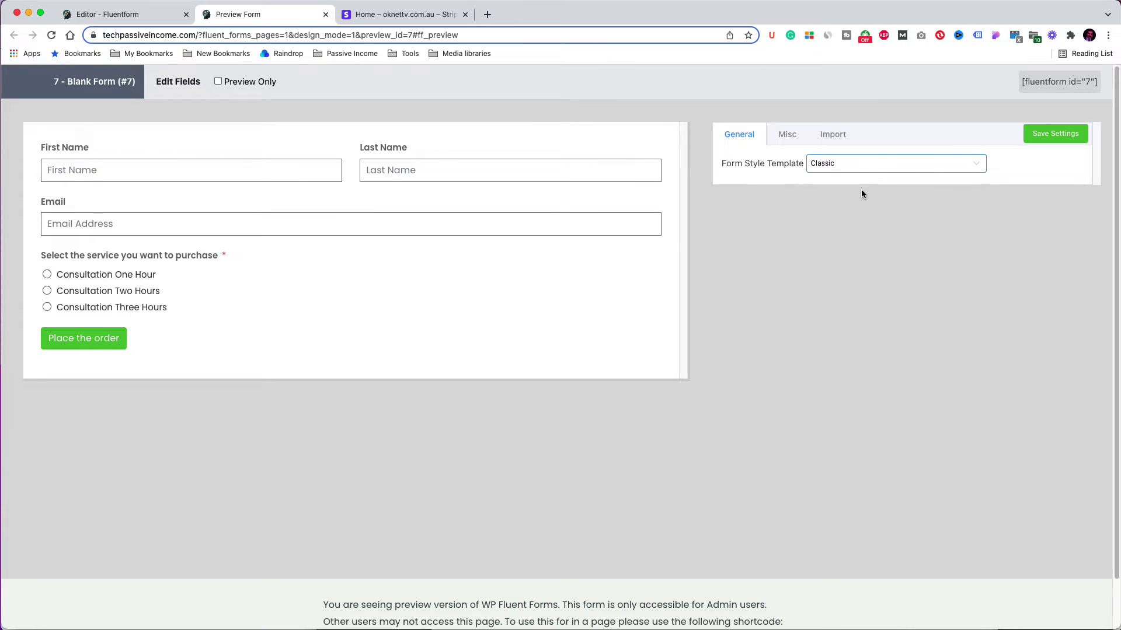
click(863, 171)
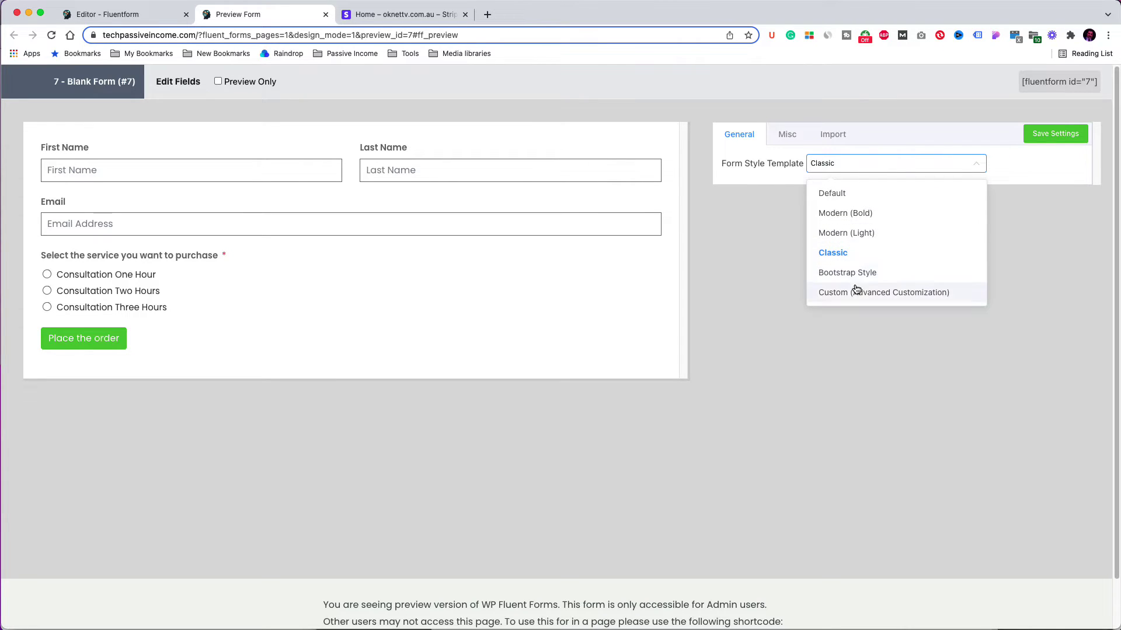
click(857, 292)
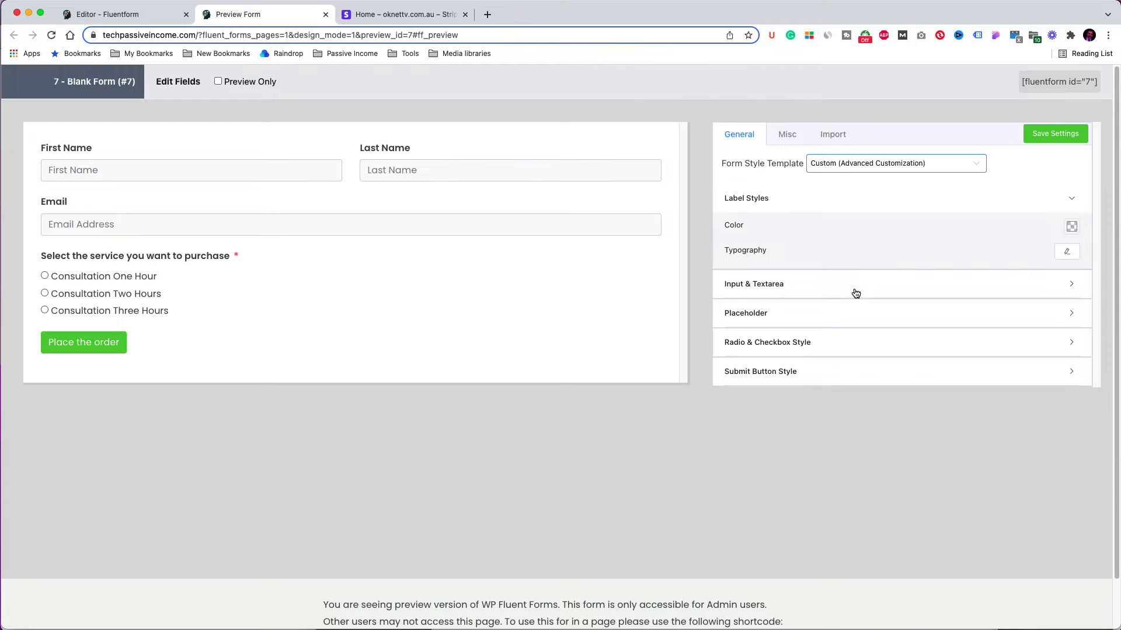
Step: Experiment with input background and placeholder colours, removing the pink input tint
click(835, 288)
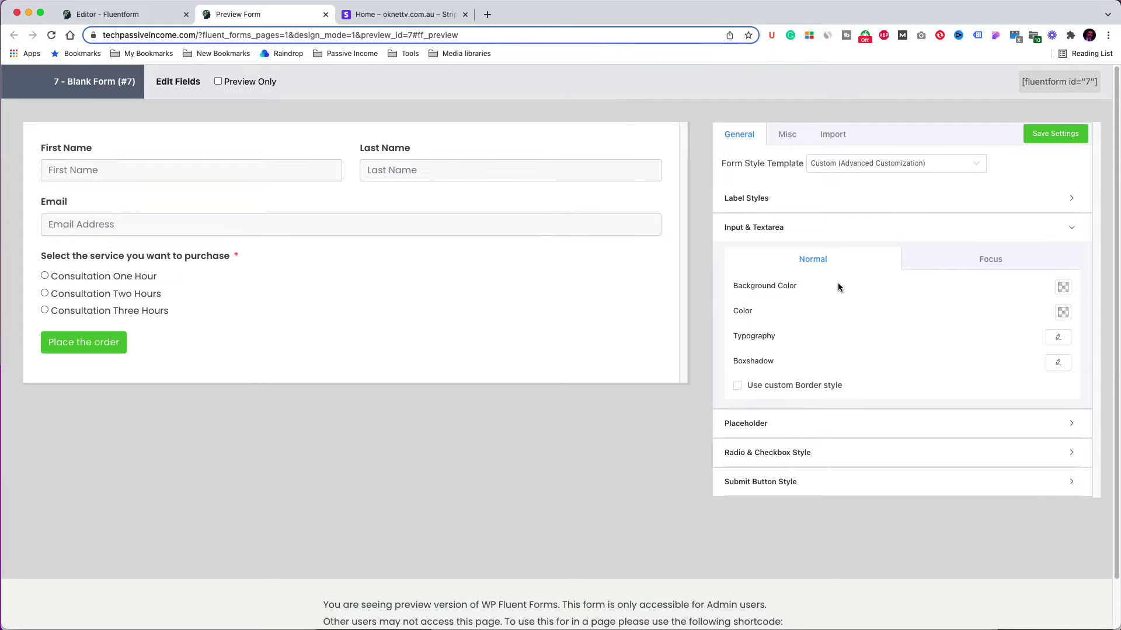
click(1063, 287)
drag(999, 319, 953, 299)
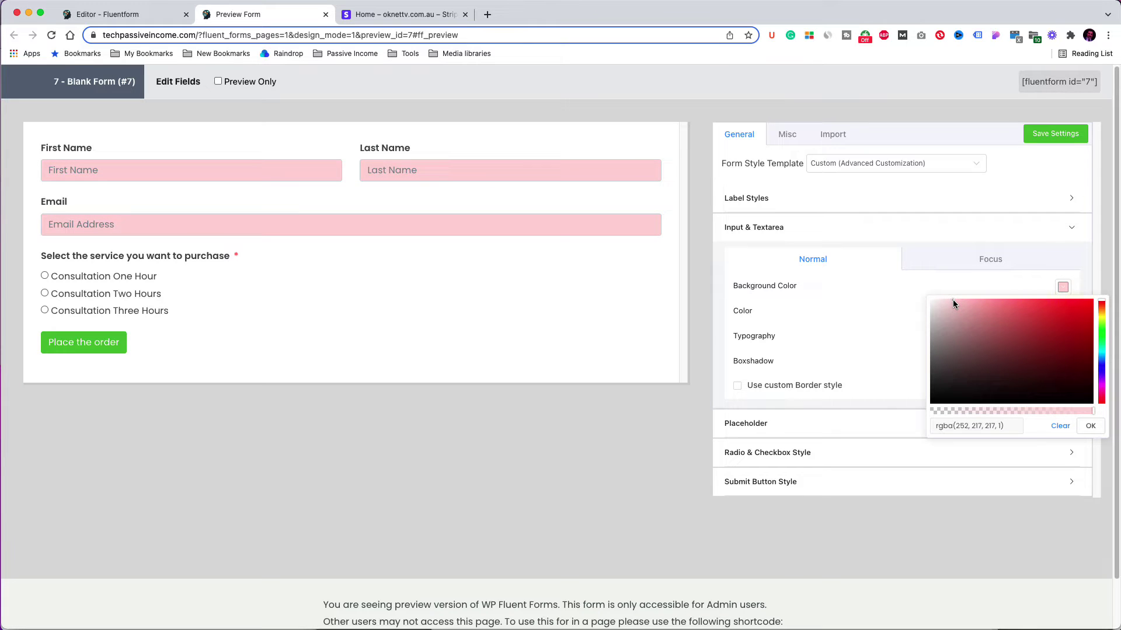
click(1060, 425)
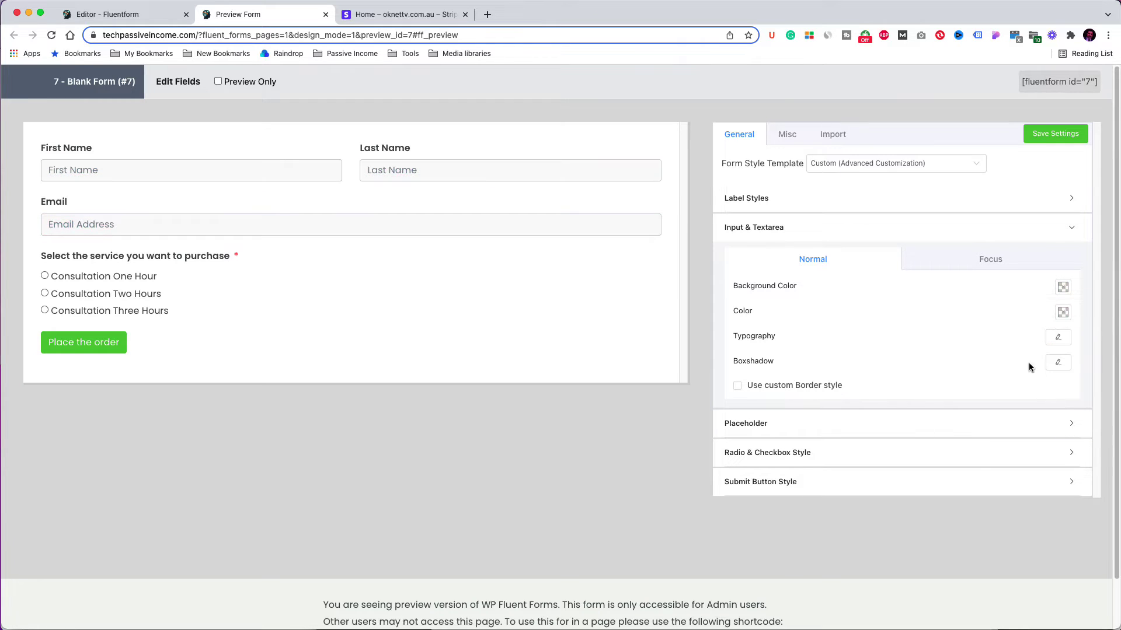
click(979, 422)
click(1072, 285)
click(963, 298)
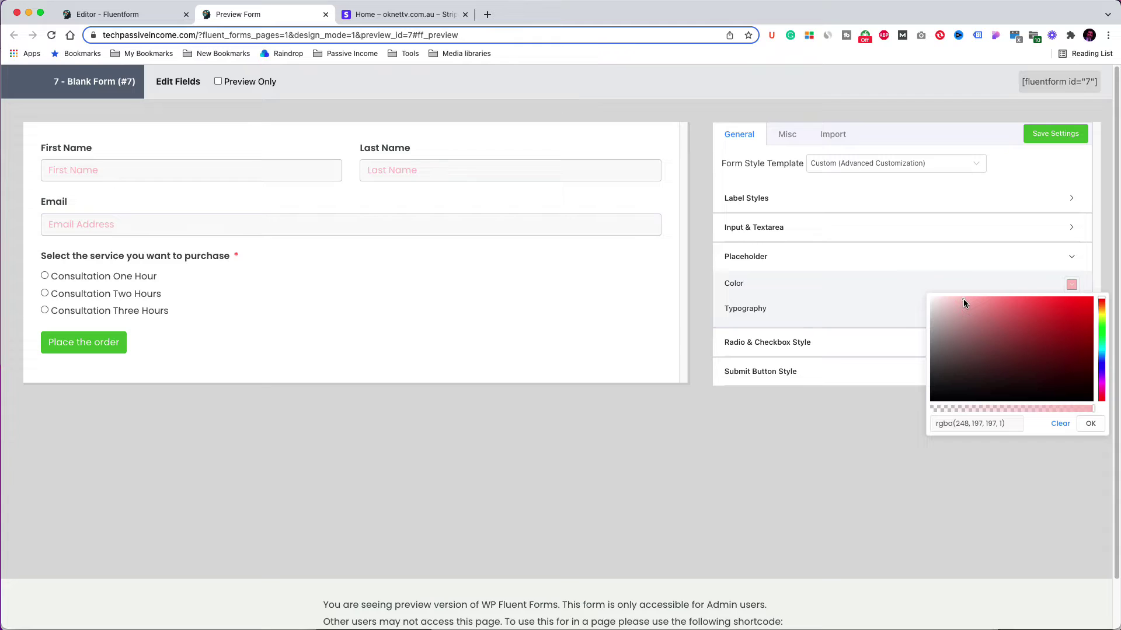
click(1089, 423)
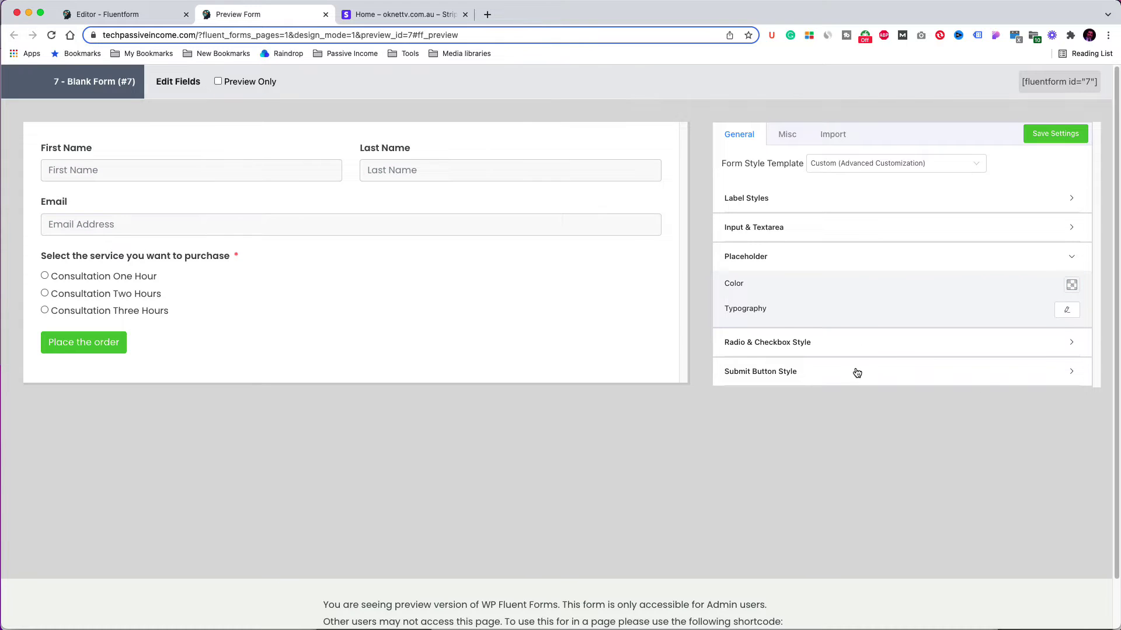
Step: Set the submit button background to a lighter green and save the style settings
click(854, 372)
click(1067, 424)
click(976, 437)
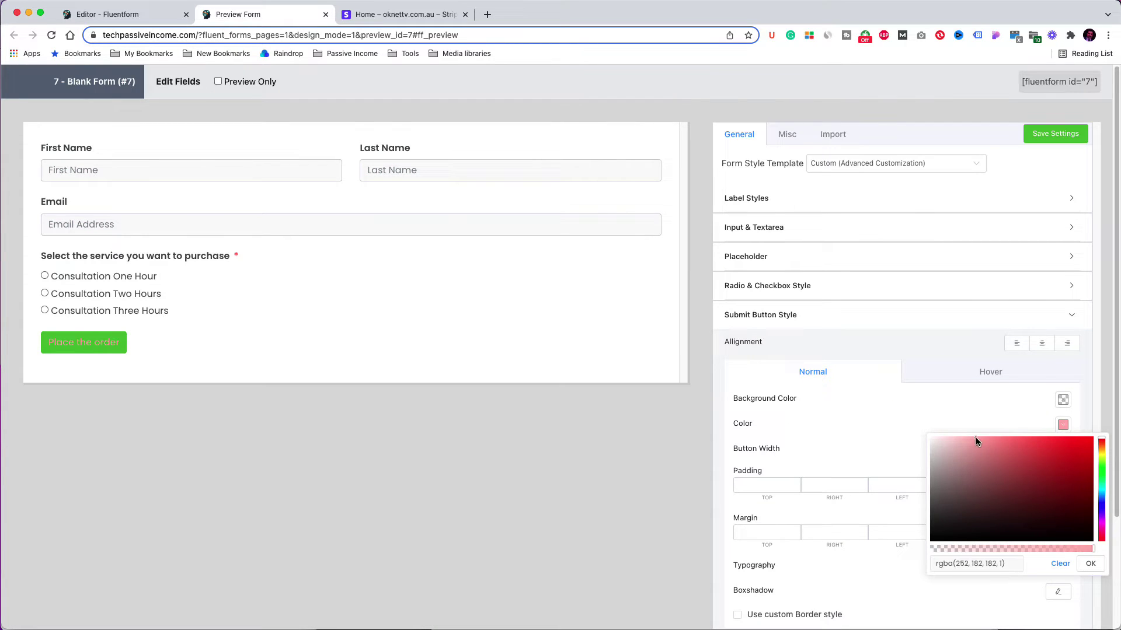
click(1062, 560)
click(1063, 401)
click(996, 416)
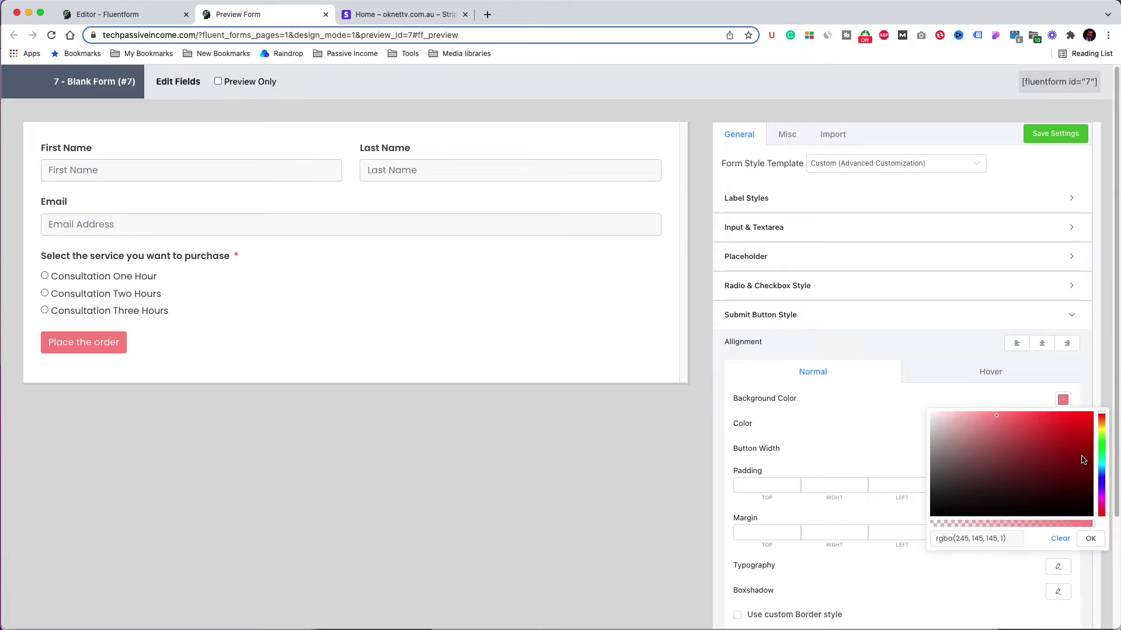
click(1101, 453)
click(1024, 426)
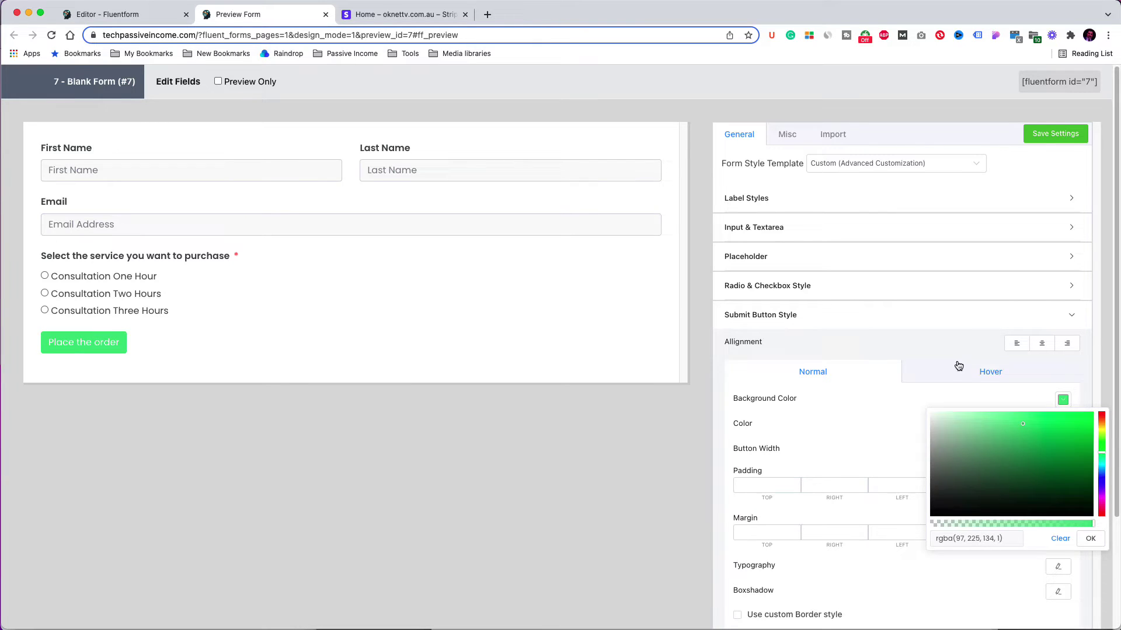
click(959, 366)
click(1059, 135)
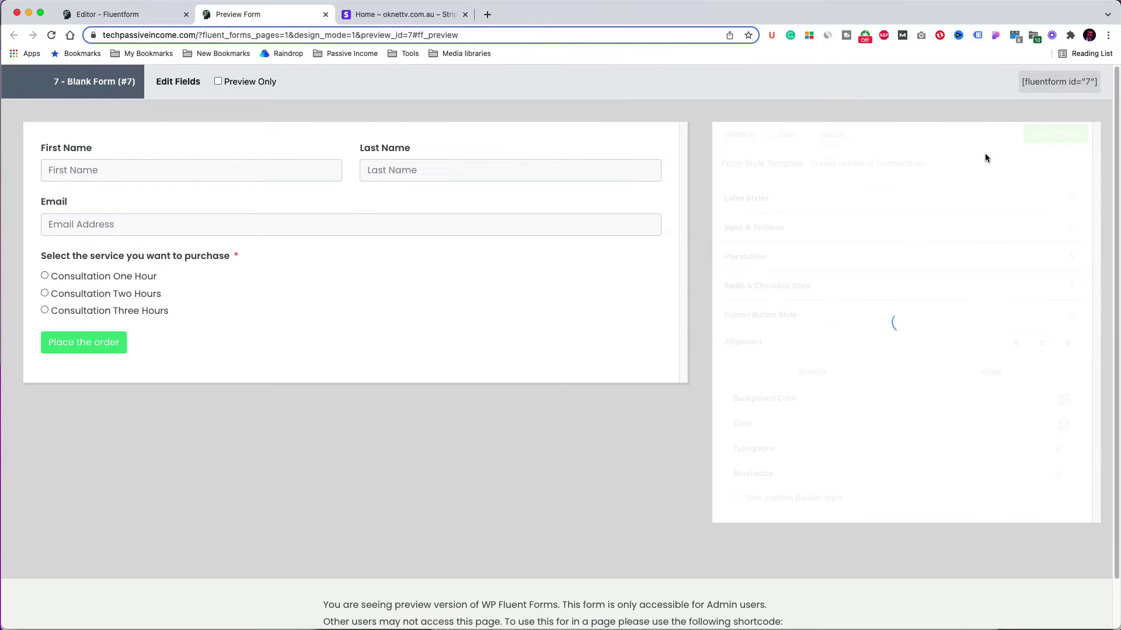
click(147, 21)
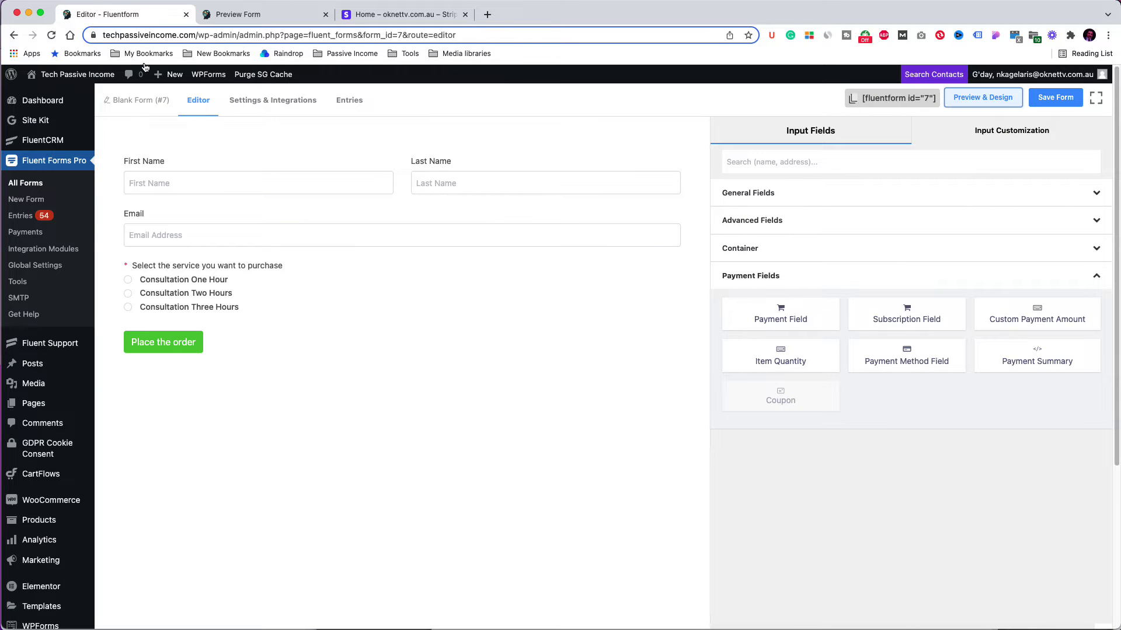
Step: Rename the form to 'Payment Form'
click(136, 102)
drag(429, 217, 361, 216)
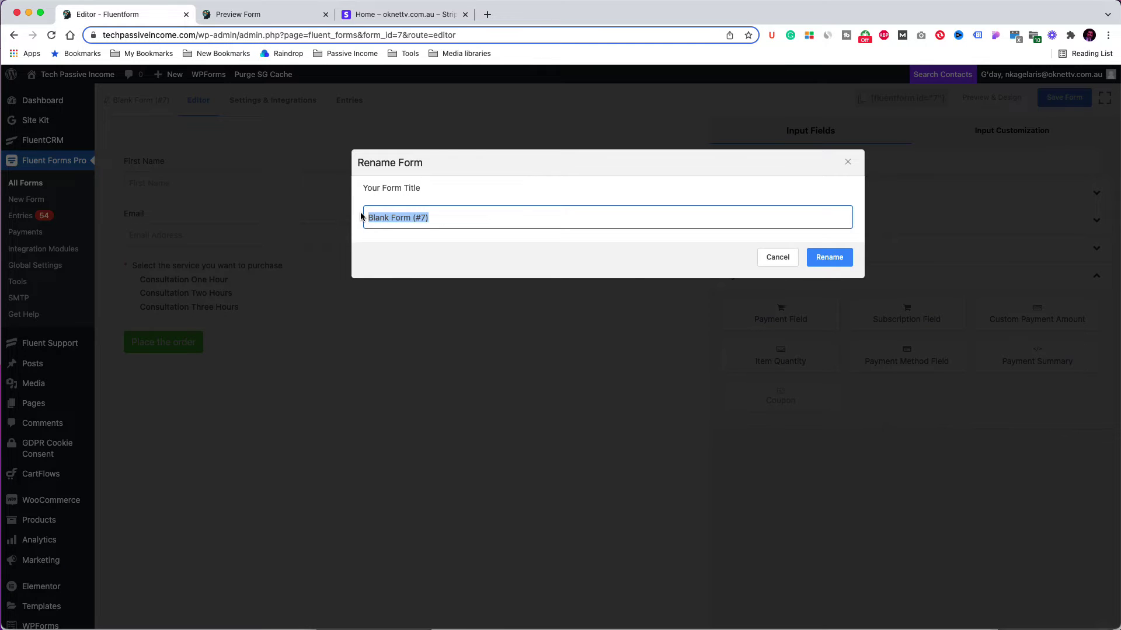
text(Payment Form)
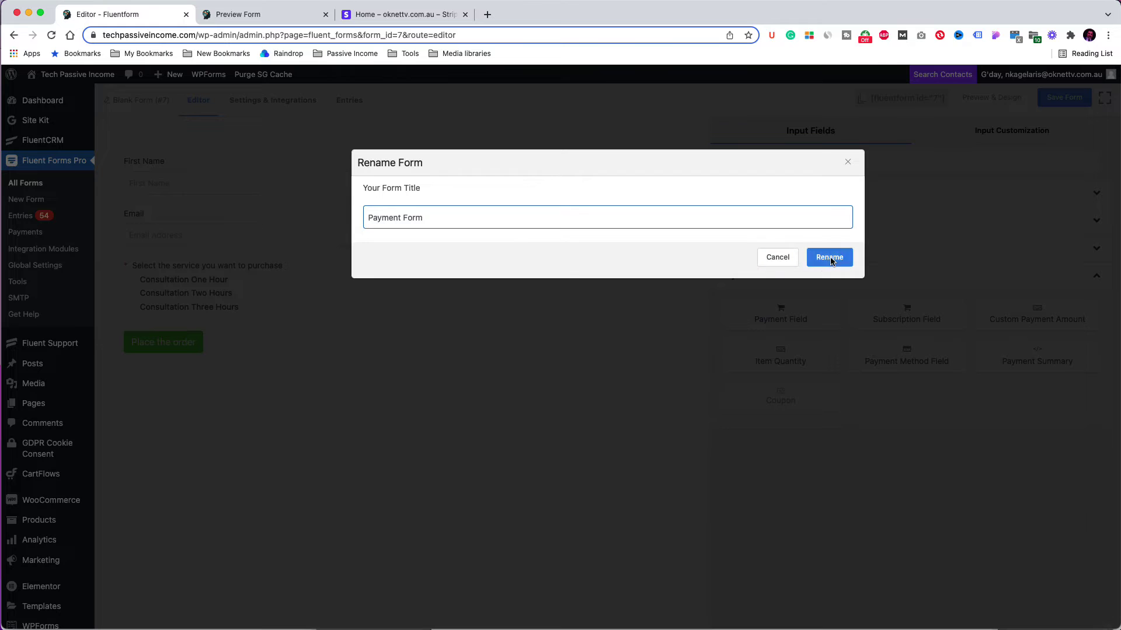
click(830, 257)
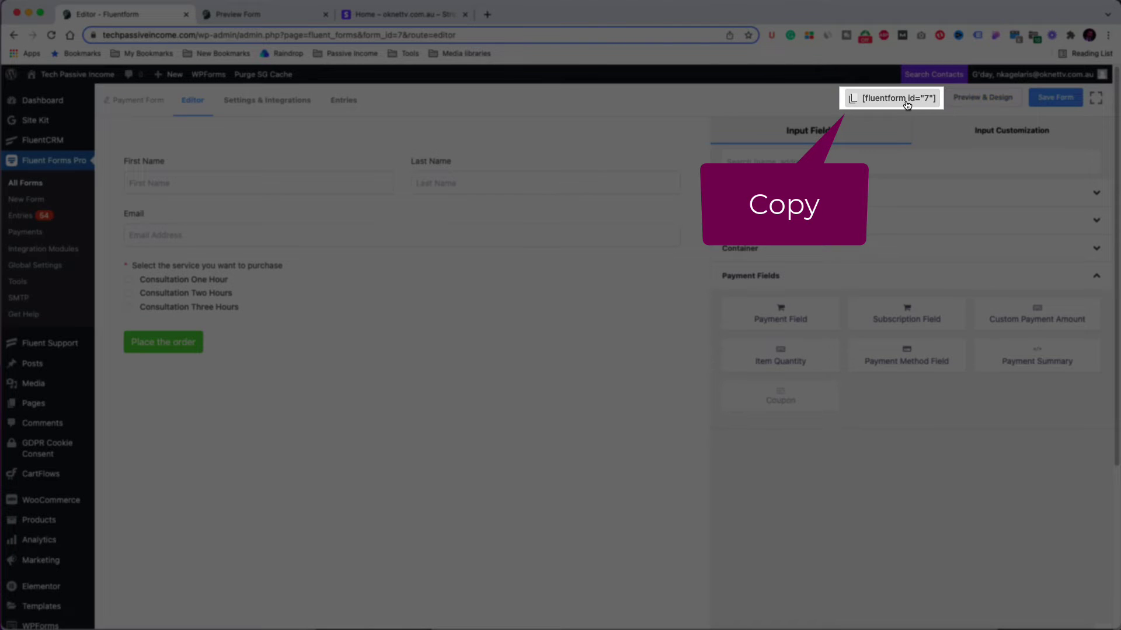
Step: Copy the form's [fluentform id="7"] shortcode to the clipboard
click(907, 104)
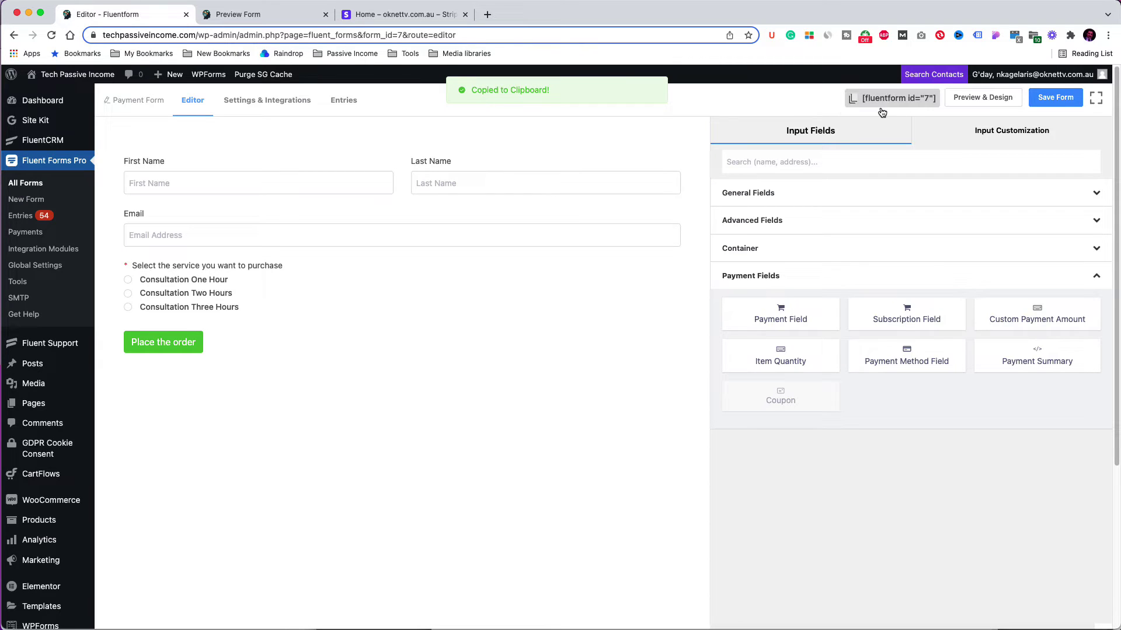
mouse_move(37, 408)
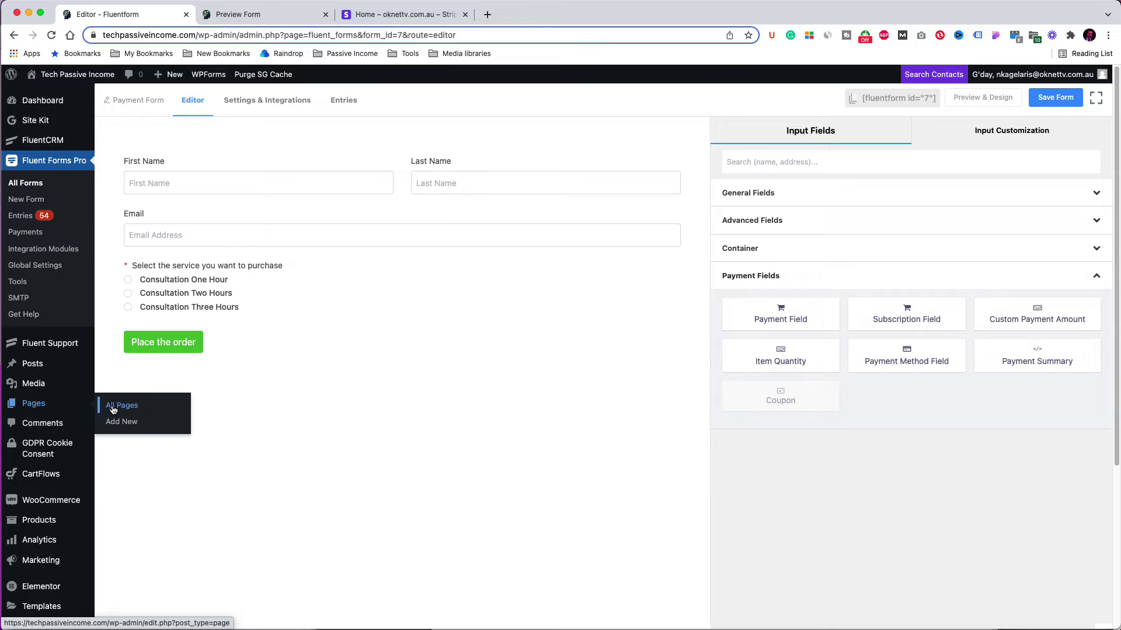
click(126, 423)
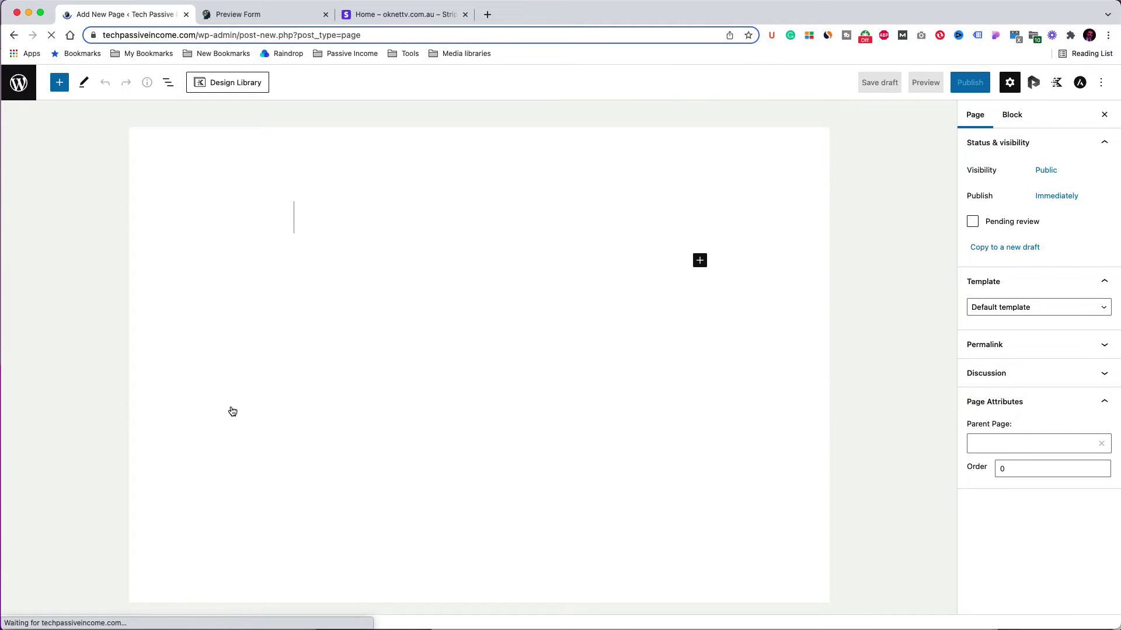
Step: Title the new page 'Consultation' and publish it
text(Consultation)
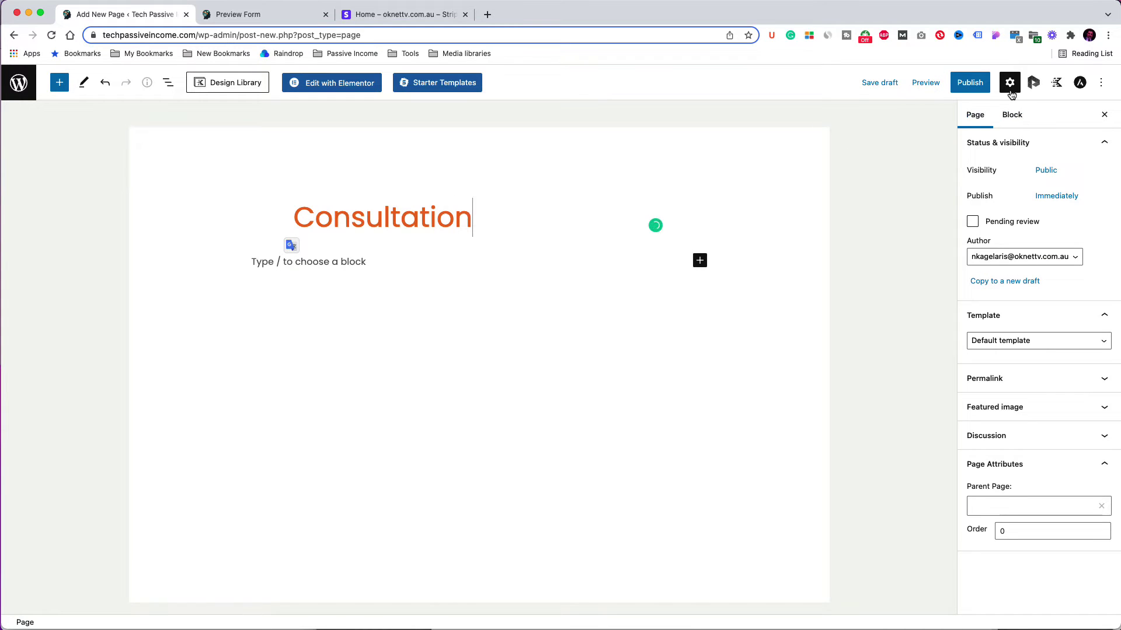
click(981, 84)
click(980, 84)
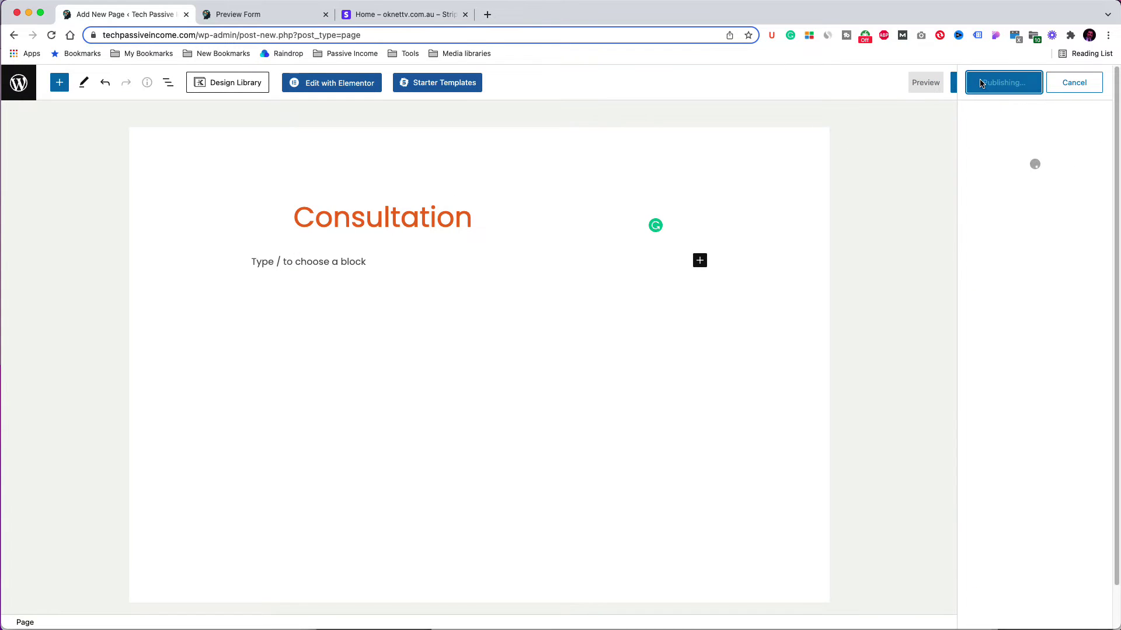
Step: Add a Shortcode block containing [fluentform id="7"] and update the page
click(700, 261)
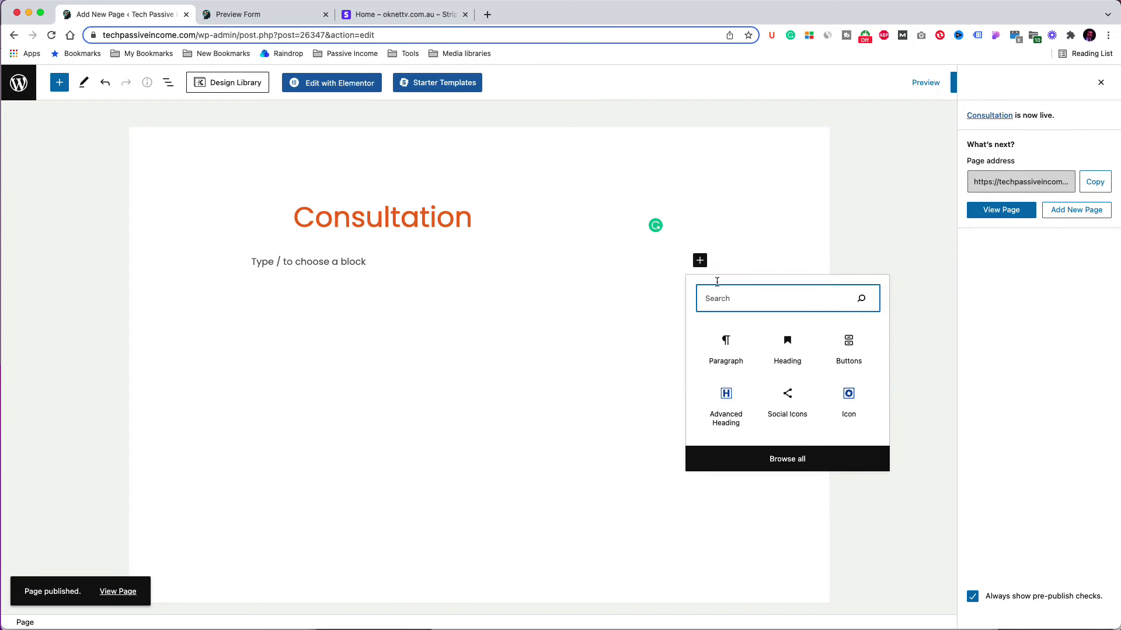
text(sh)
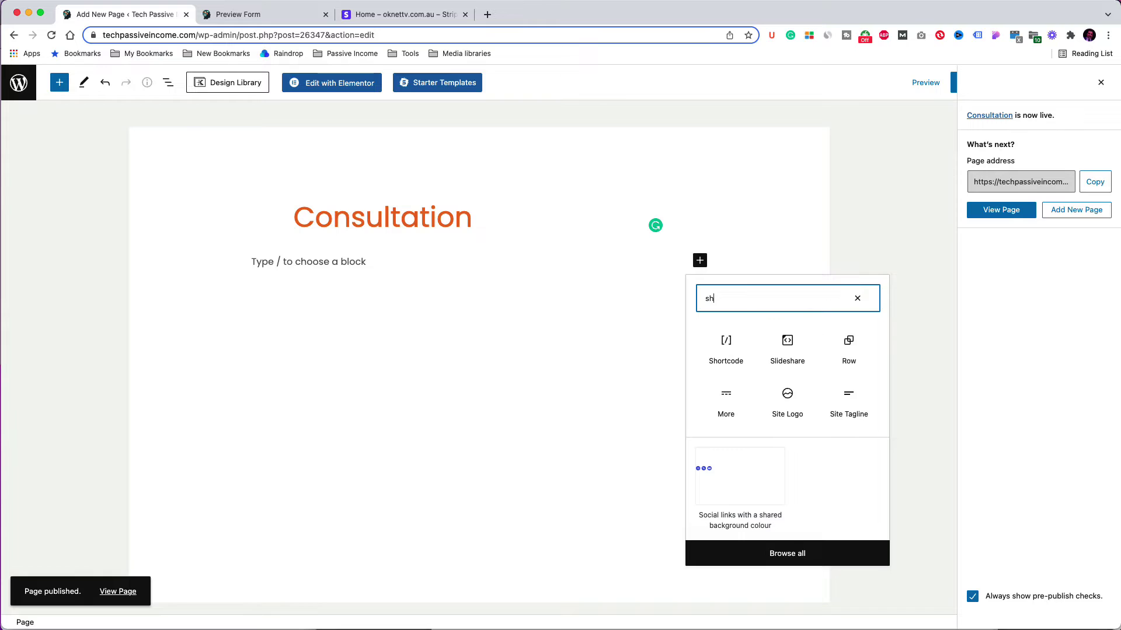
click(726, 346)
click(413, 291)
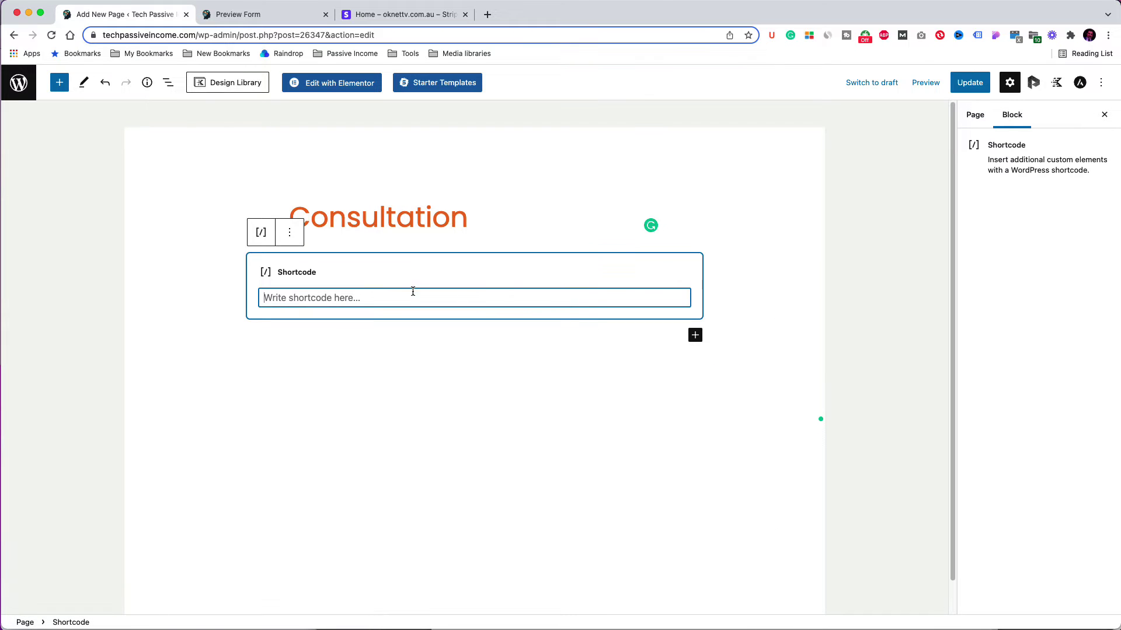
key(super+v)
click(970, 82)
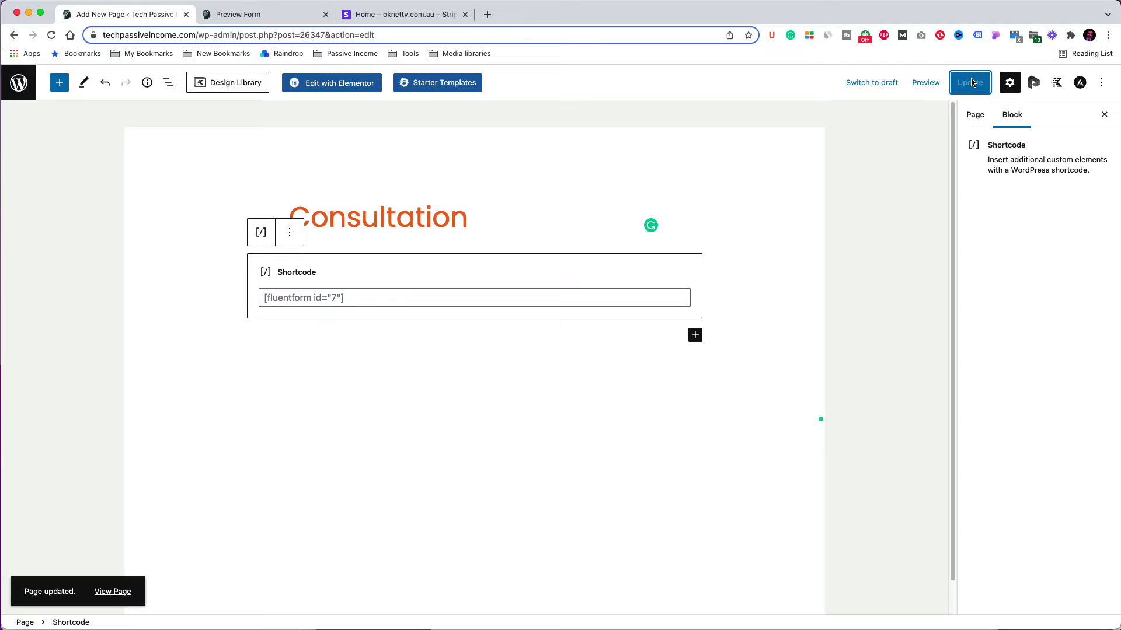
Step: View the live Consultation page in a new tab, then return to the Pages list
right_click(124, 591)
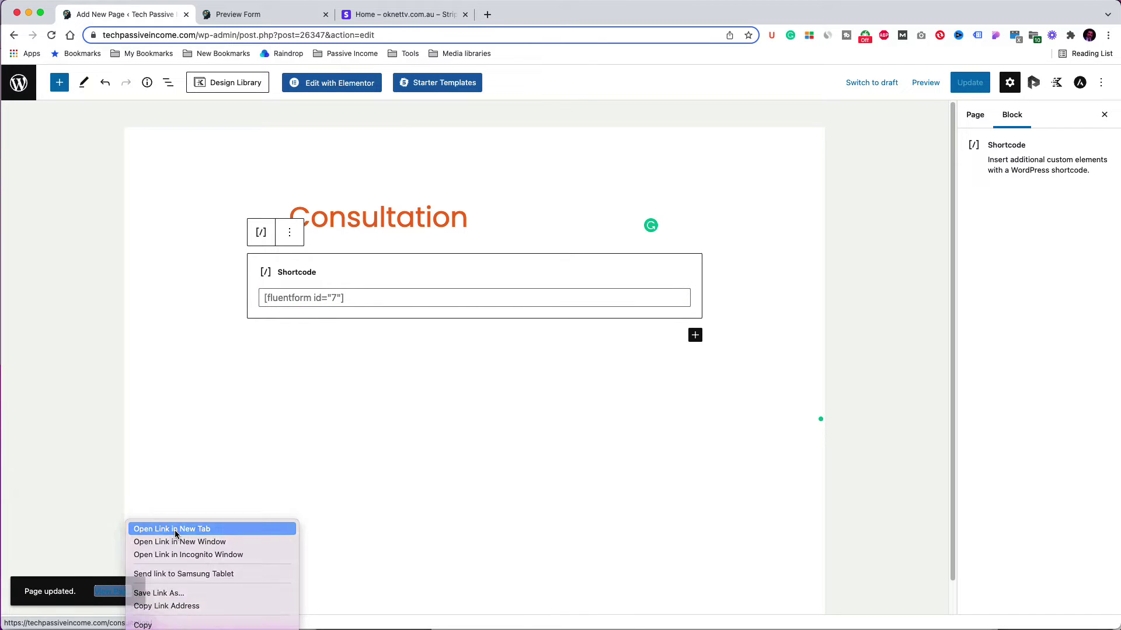
click(175, 528)
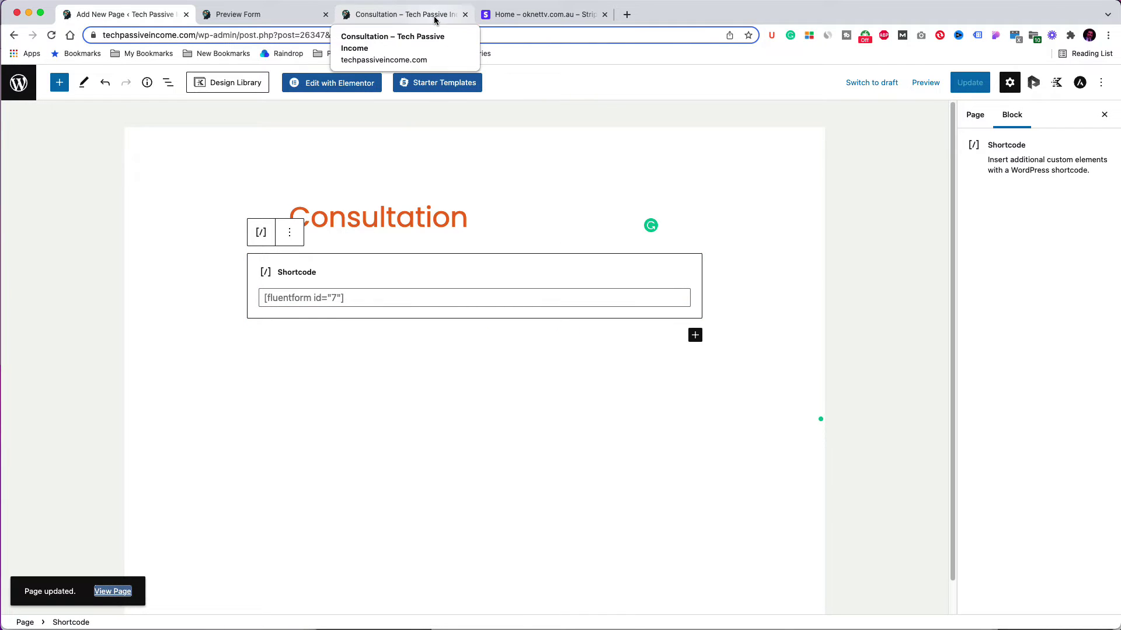
click(434, 18)
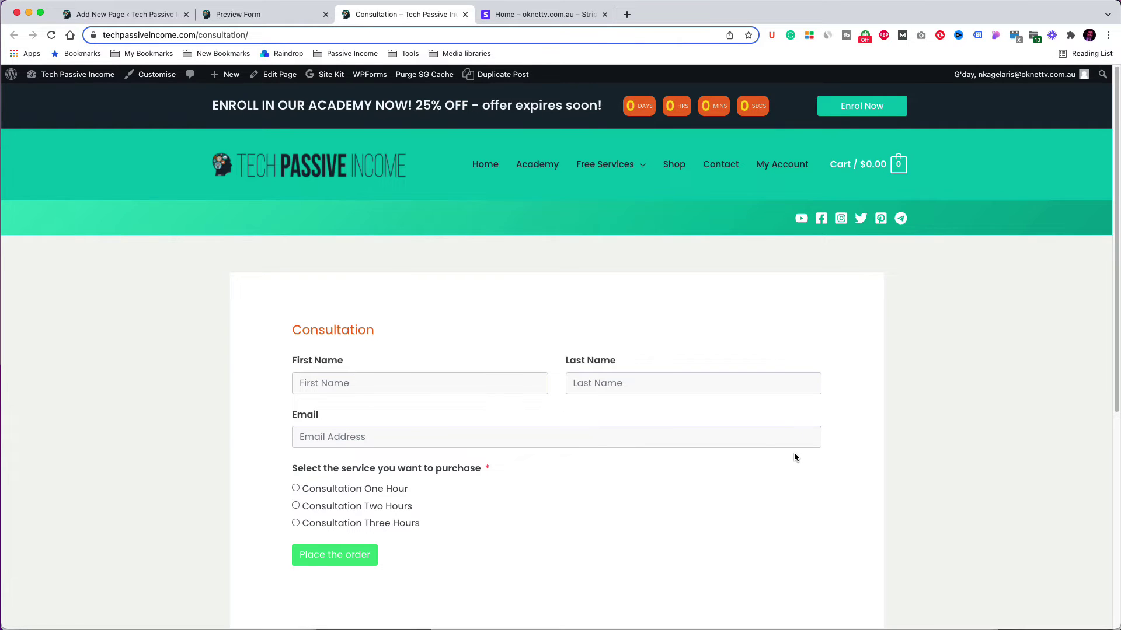
click(110, 14)
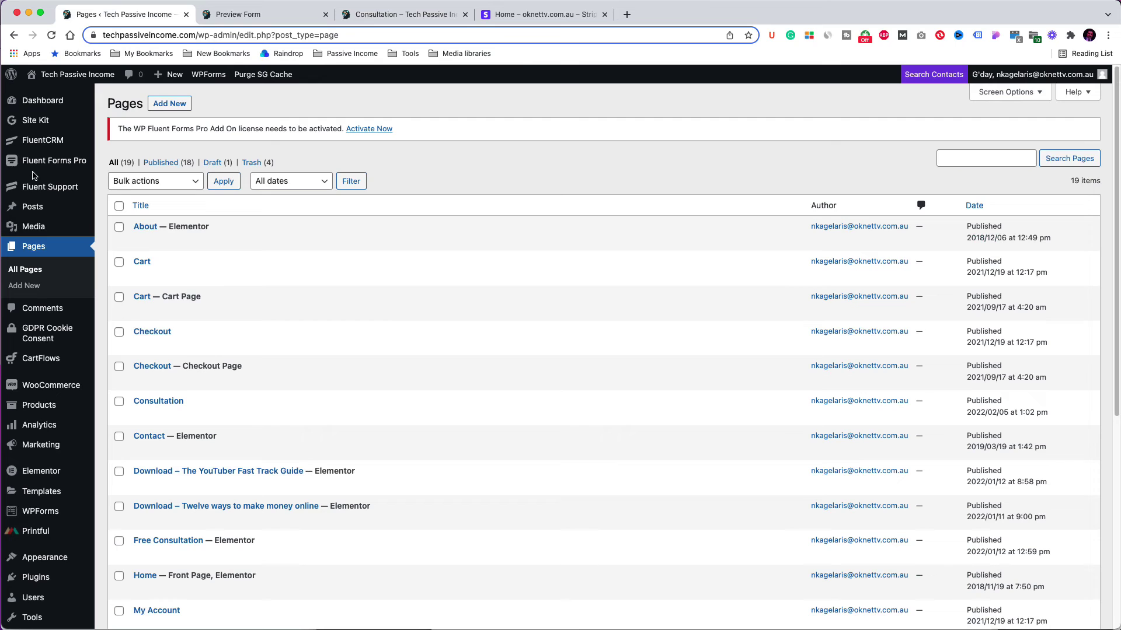
Step: Open Payment Form's settings and change the confirmation message to 'Thank you for your purchase'
mouse_move(39, 163)
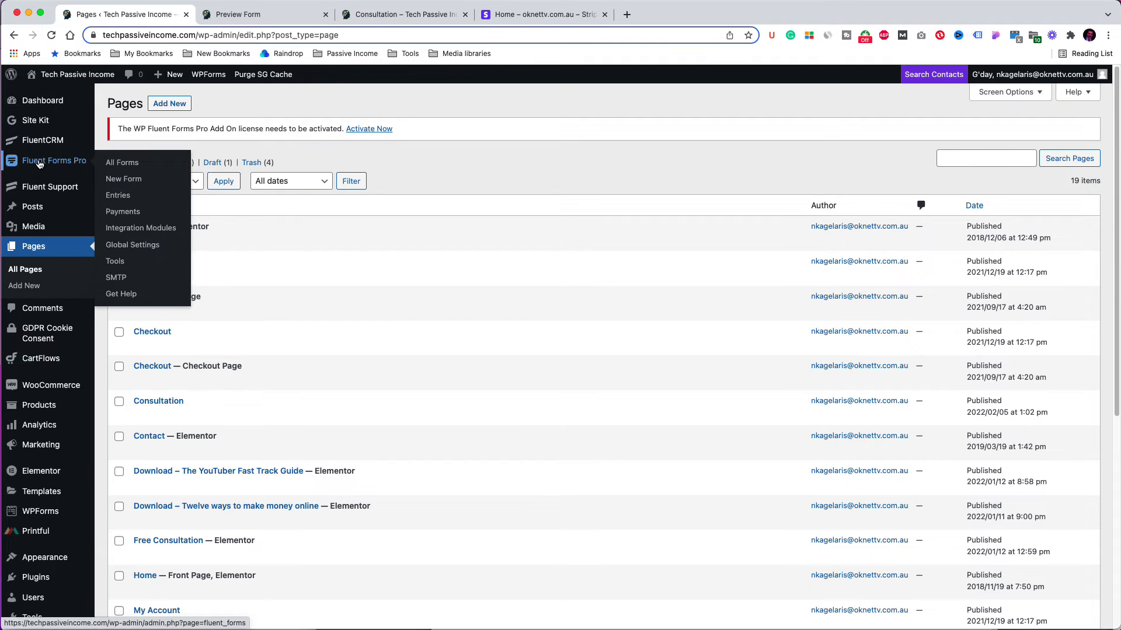
click(125, 166)
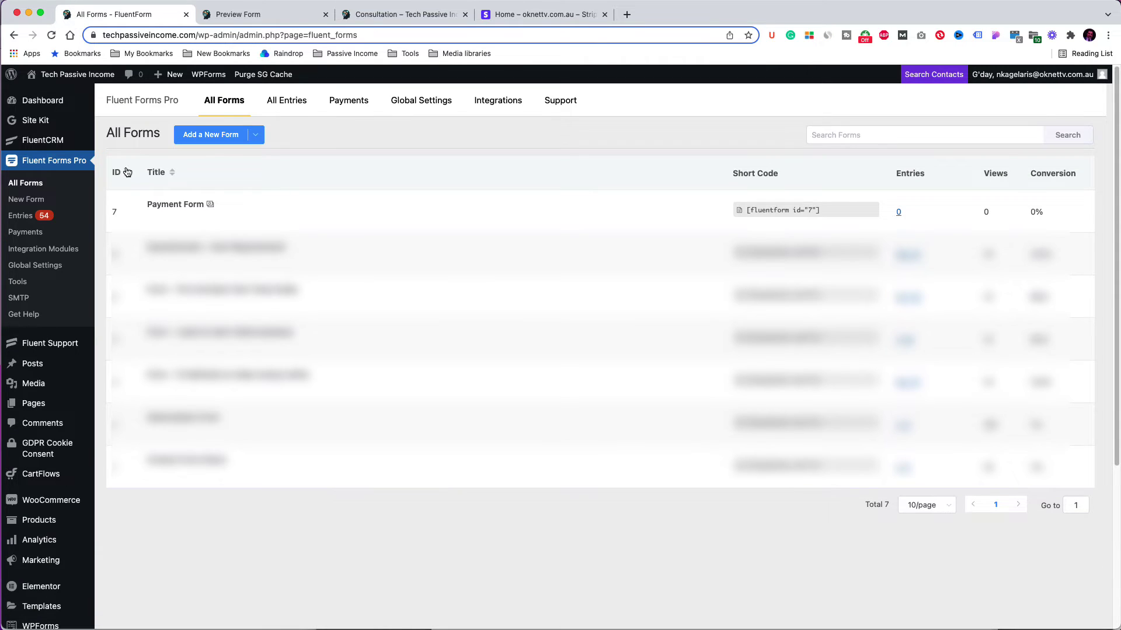
click(154, 220)
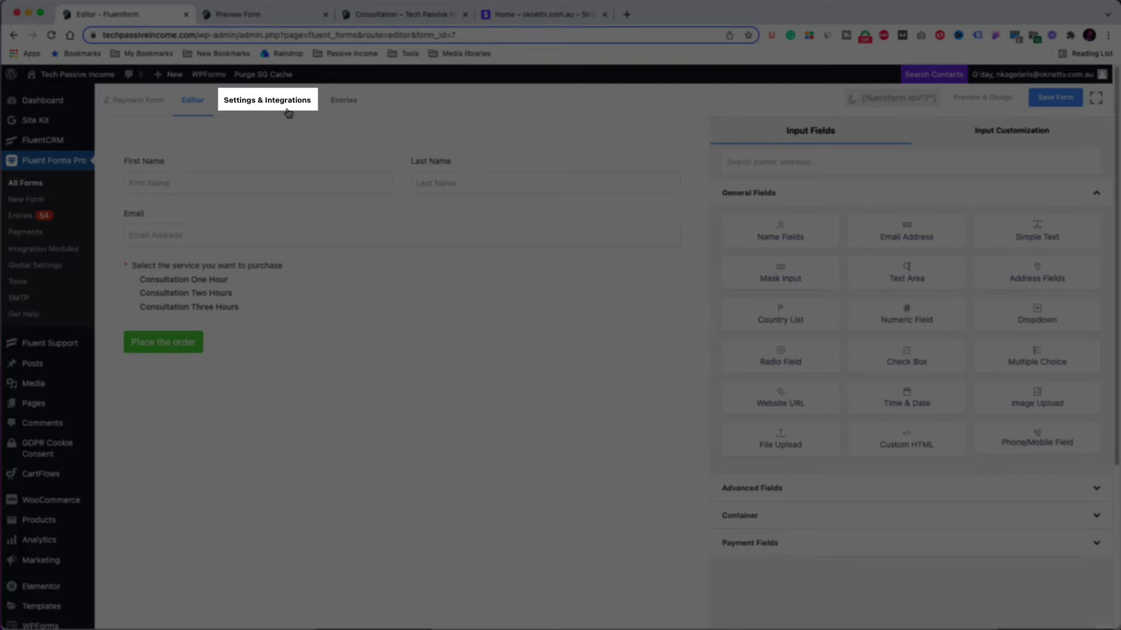
click(291, 106)
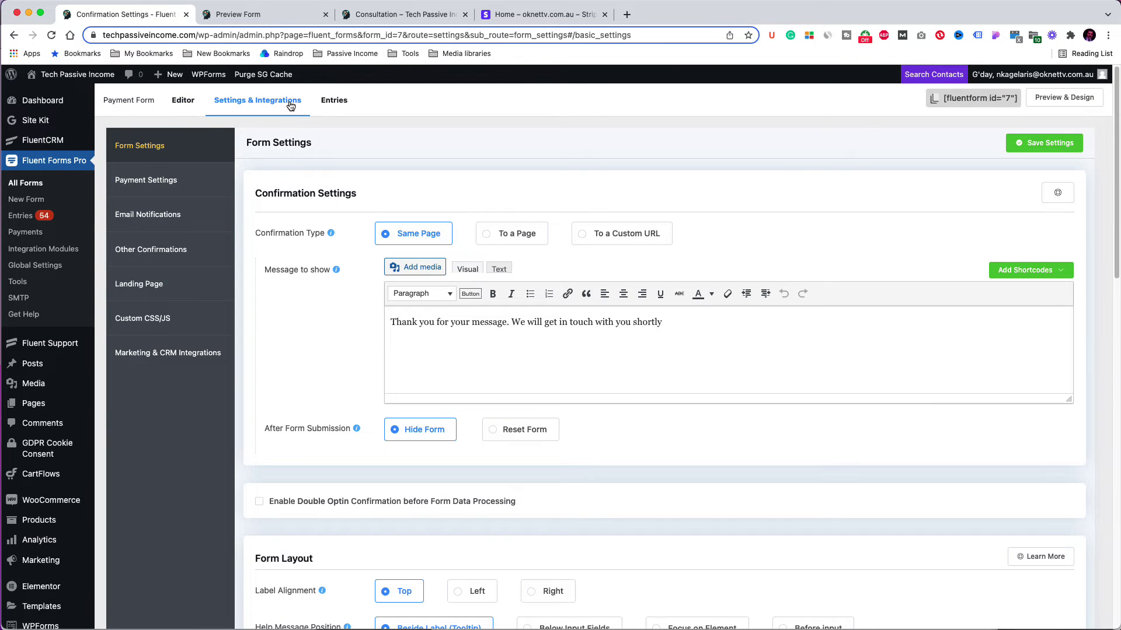
click(480, 323)
double_click(493, 324)
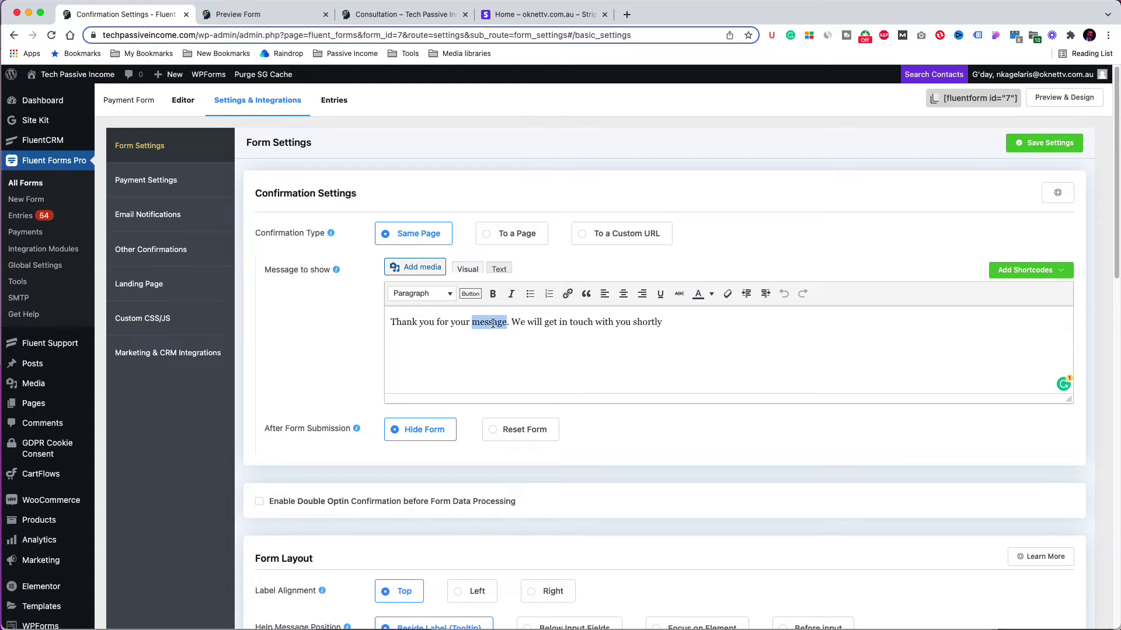
text(purchase)
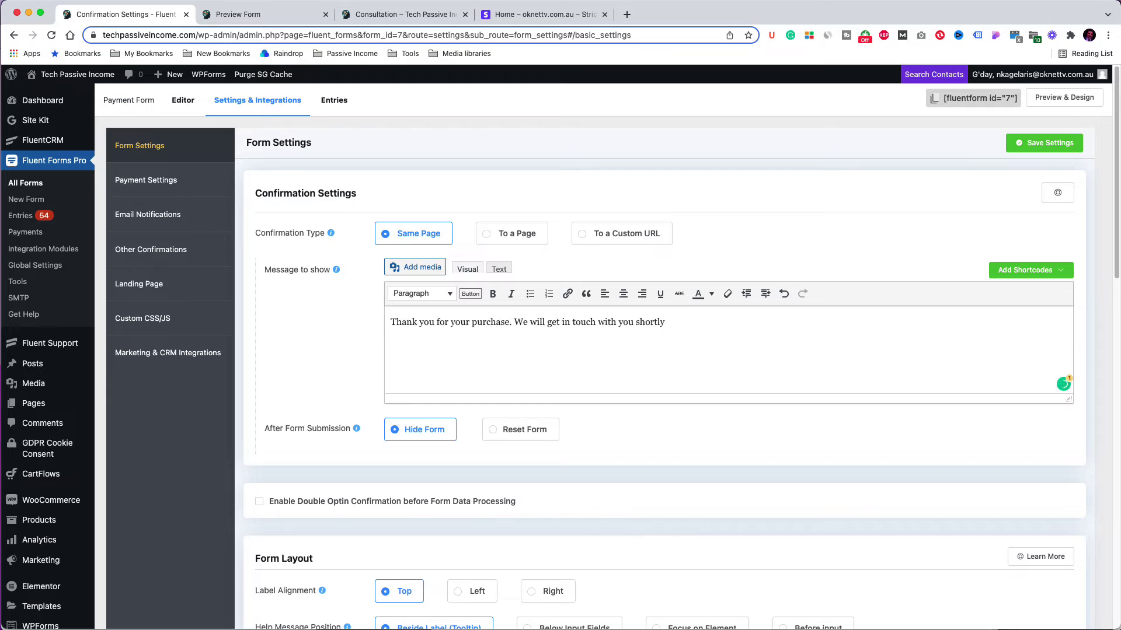
key(Return)
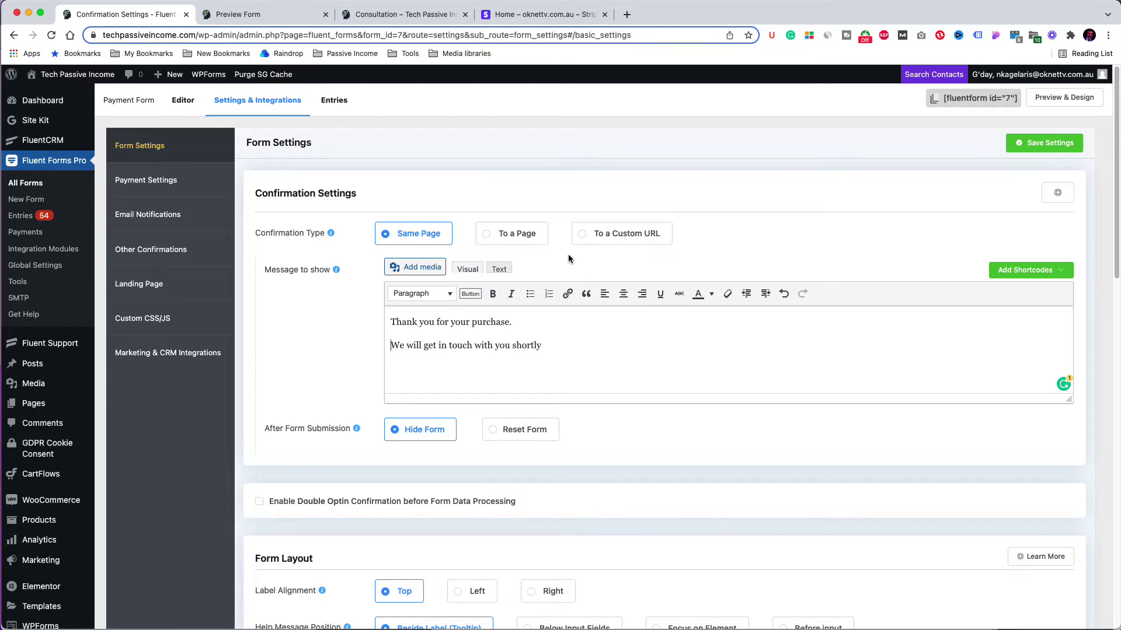
Step: Keep the confirmation type on Same Page after checking the redirect options, and save the settings
click(508, 236)
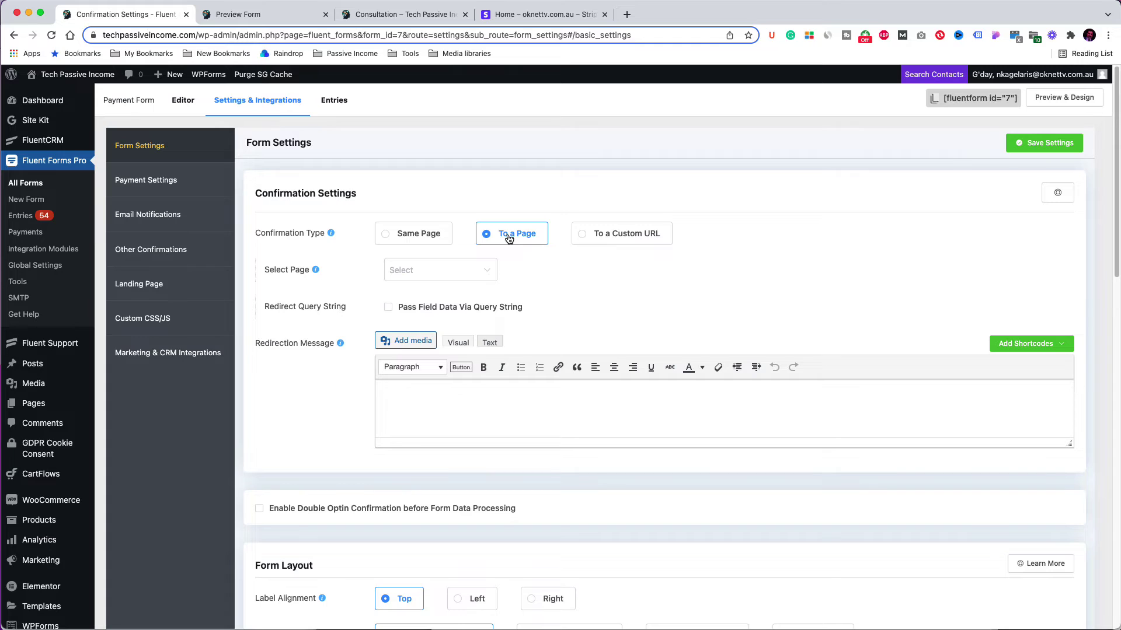
click(476, 270)
click(514, 266)
click(620, 239)
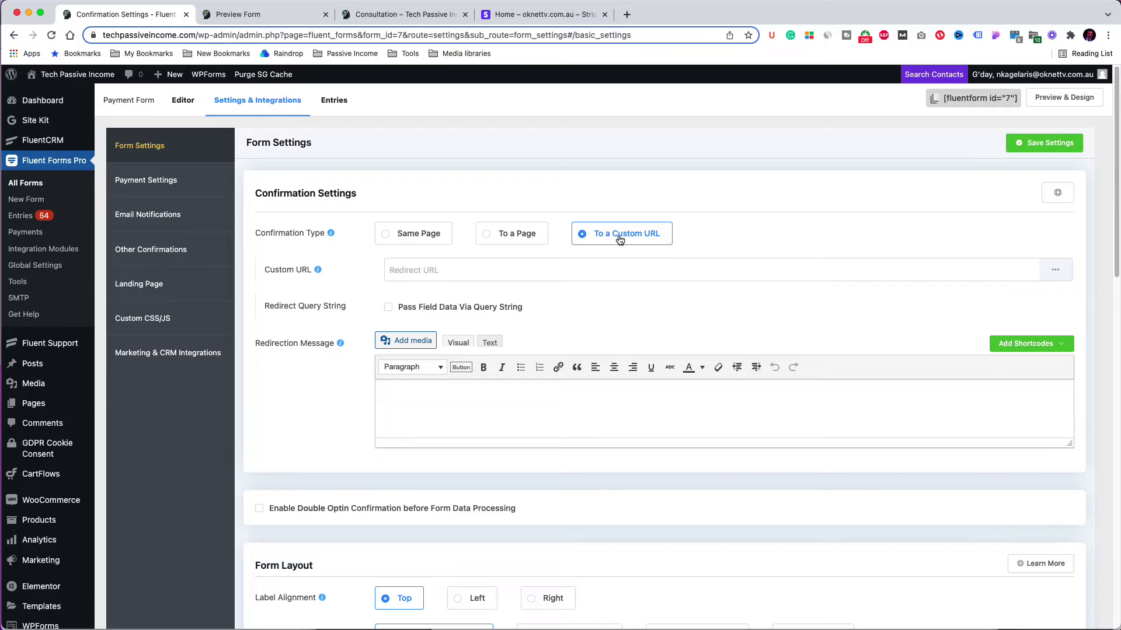
click(431, 236)
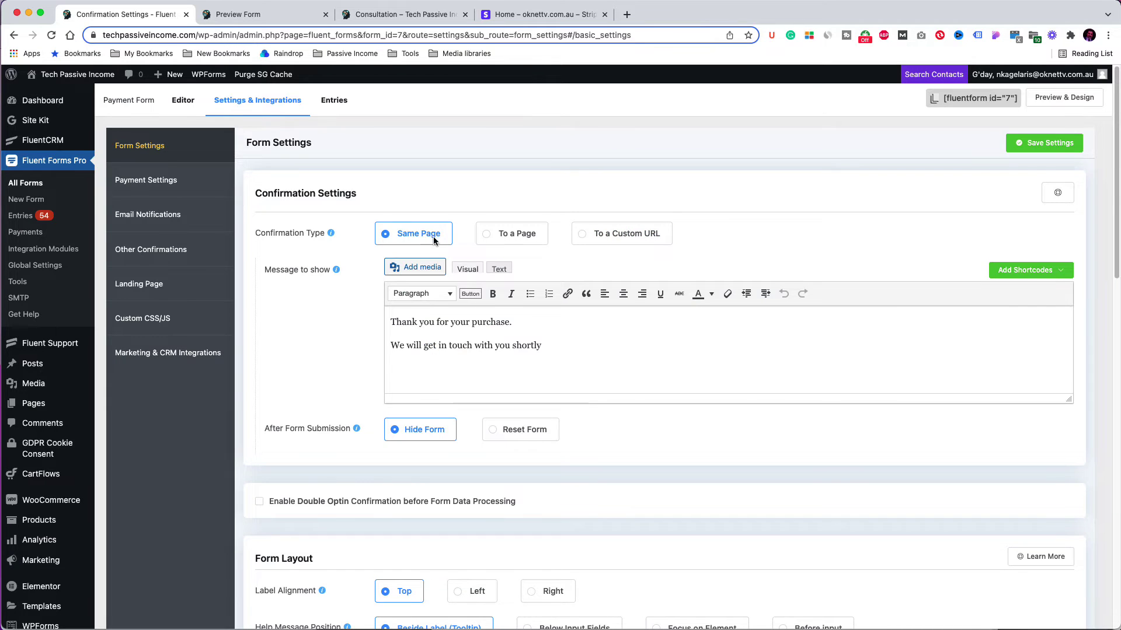
scroll(591, 331, down, 3)
scroll(590, 330, down, 5)
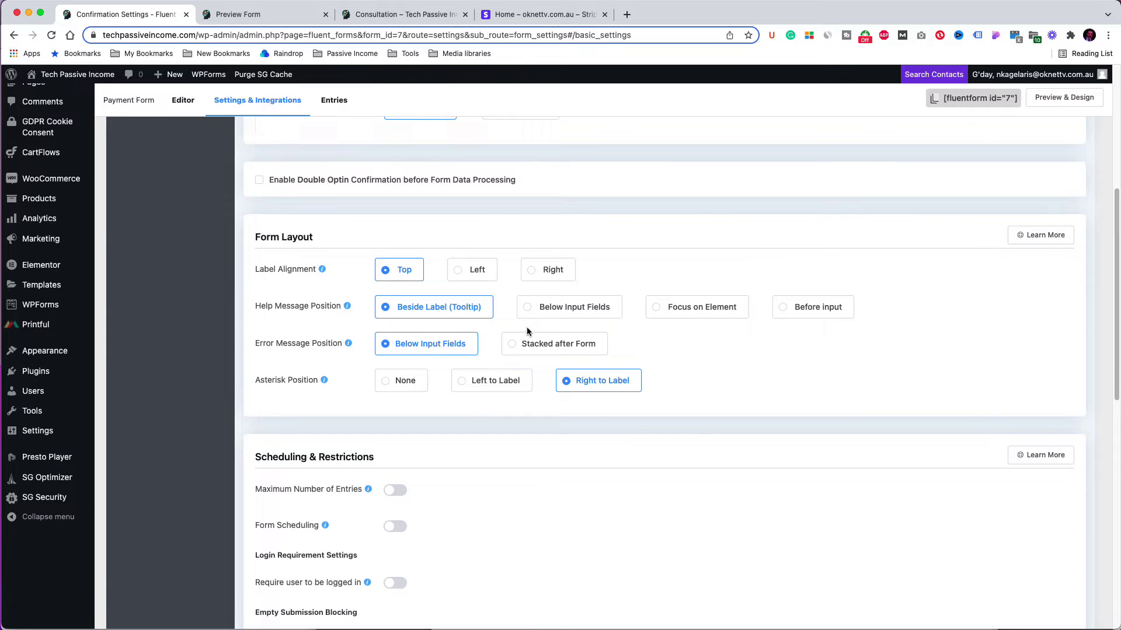
scroll(836, 319, down, 3)
scroll(835, 319, down, 12)
scroll(835, 318, up, 10)
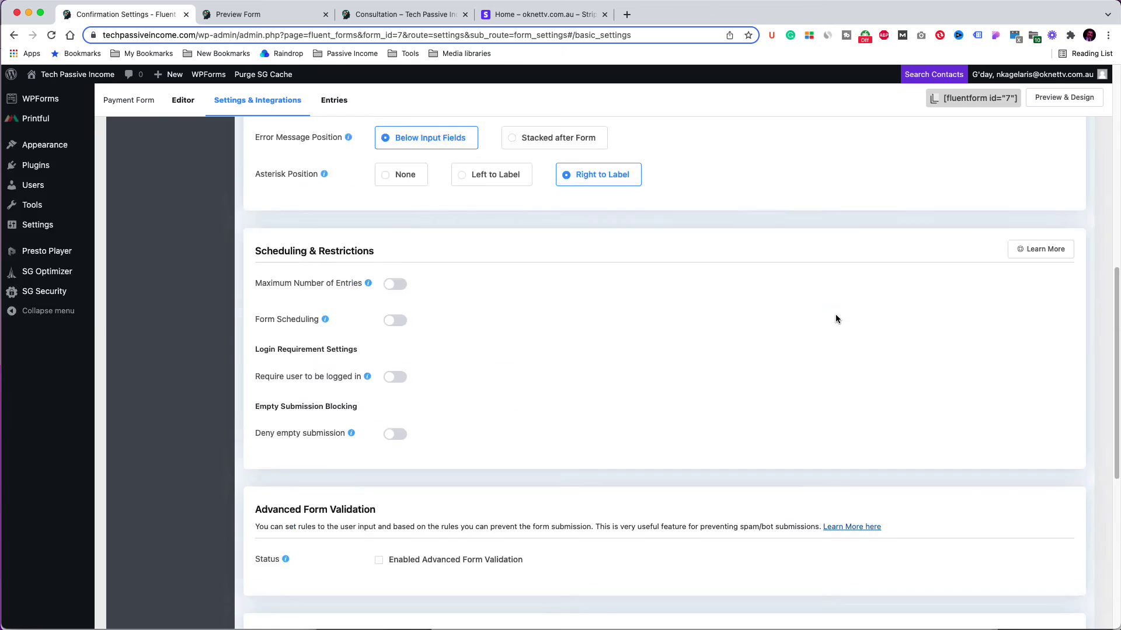
scroll(835, 314, up, 10)
click(1039, 143)
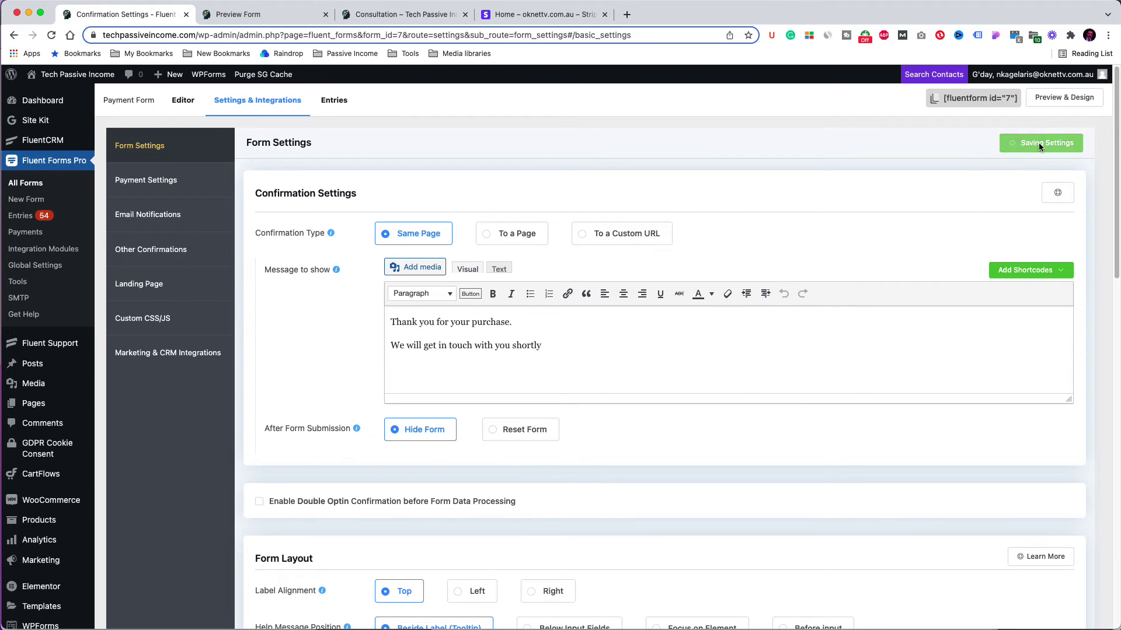
Step: Keep United States Dollar, map Customer Email to Email and Customer Name to the Name field, and save
click(161, 182)
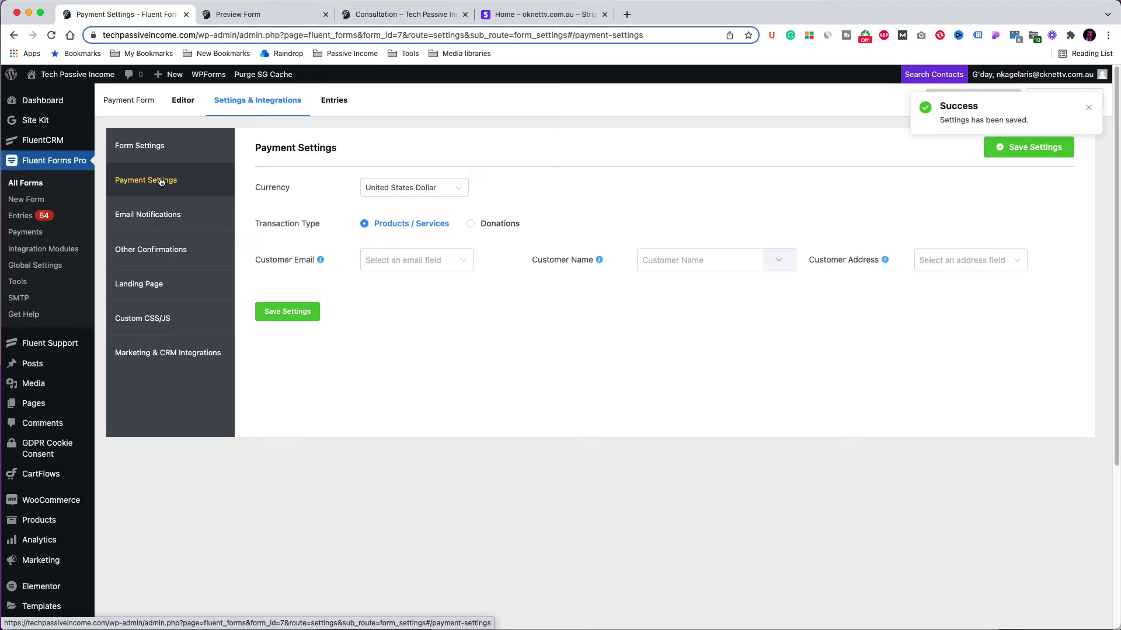
click(434, 193)
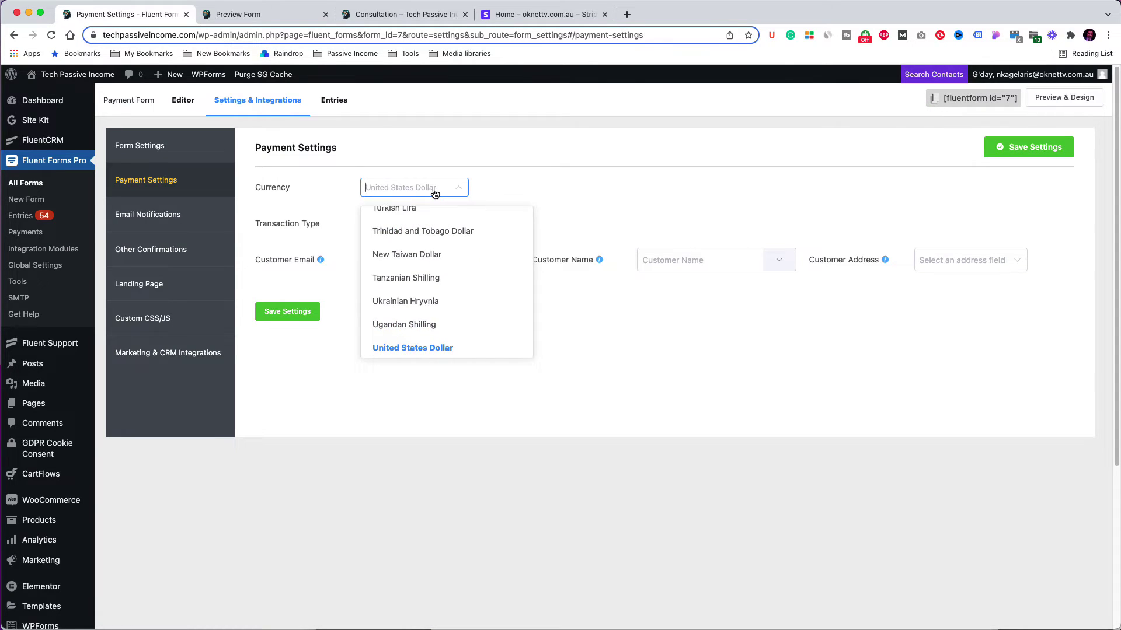
click(434, 193)
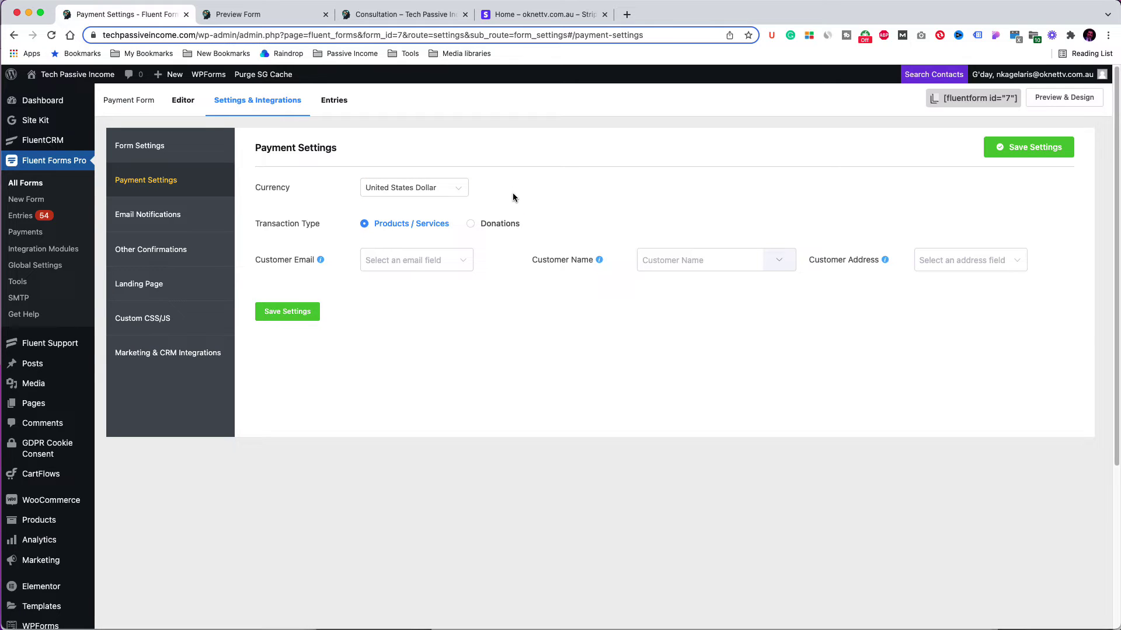
click(436, 264)
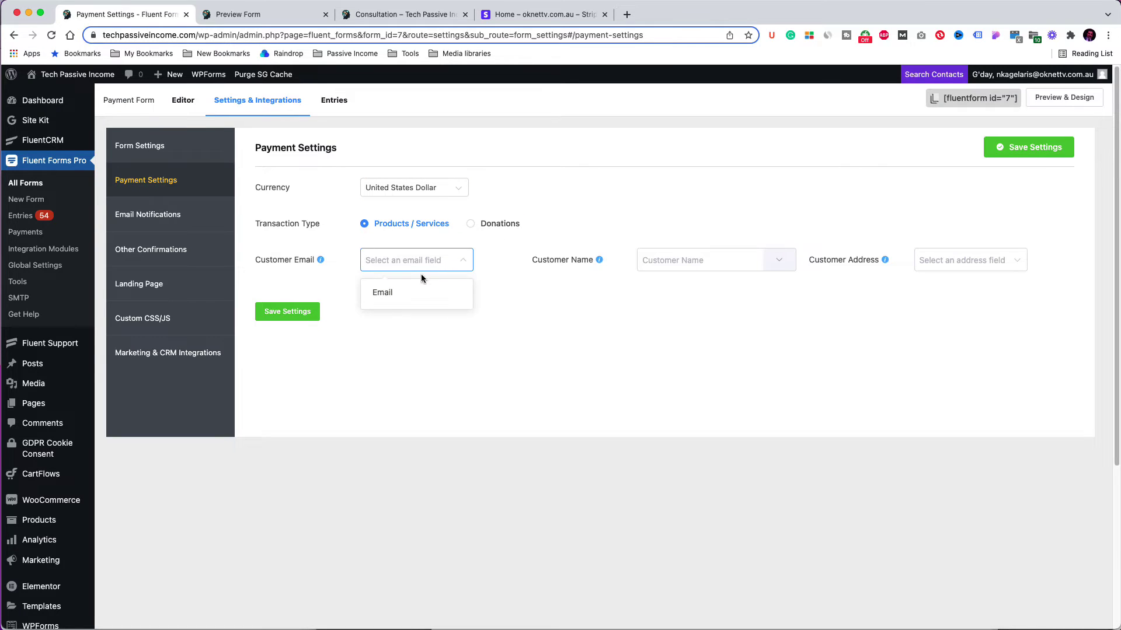
click(388, 292)
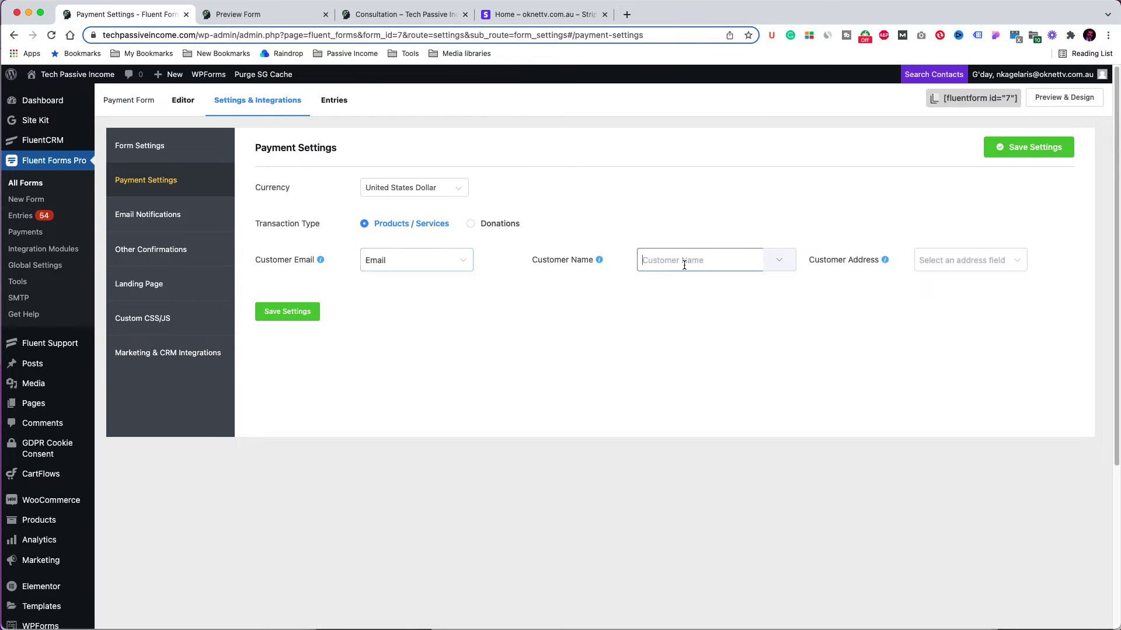
click(777, 263)
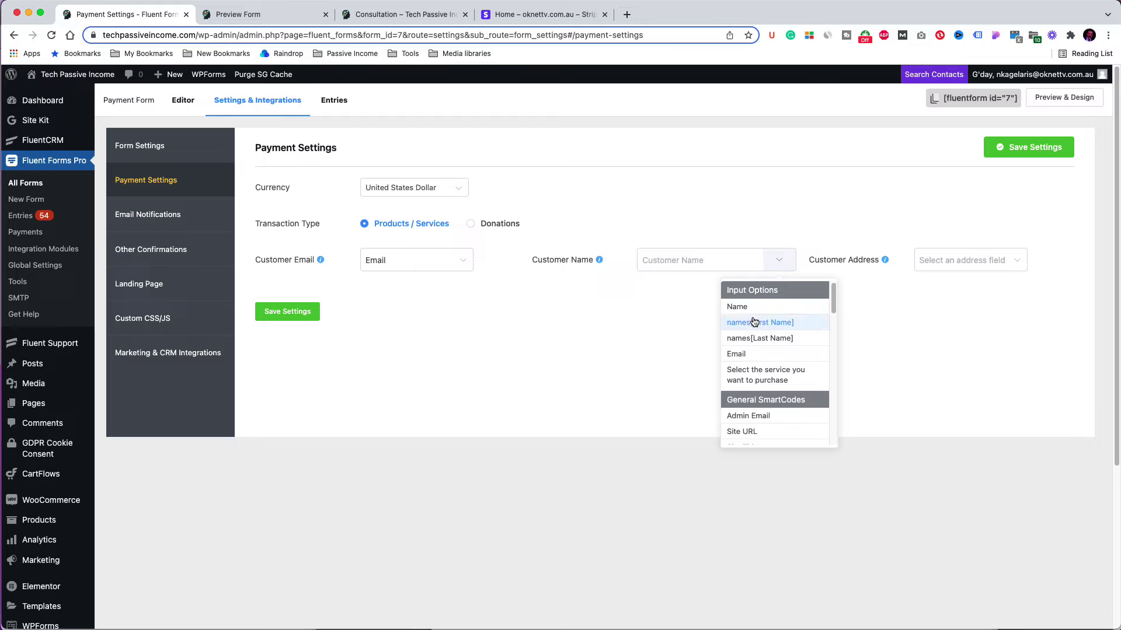
click(738, 307)
click(665, 306)
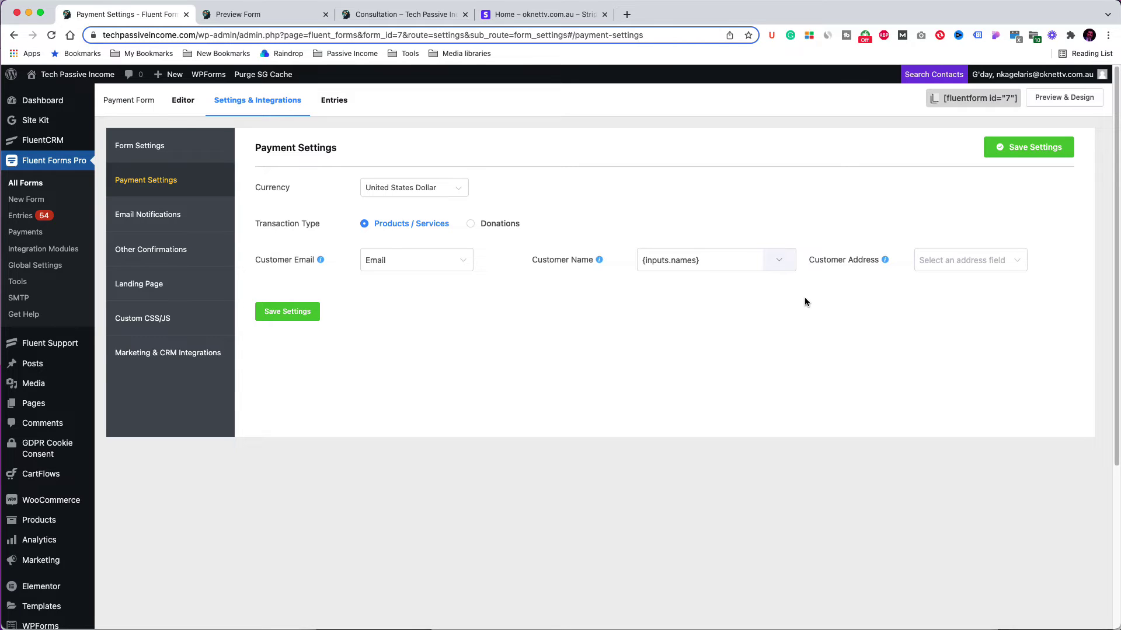
click(962, 264)
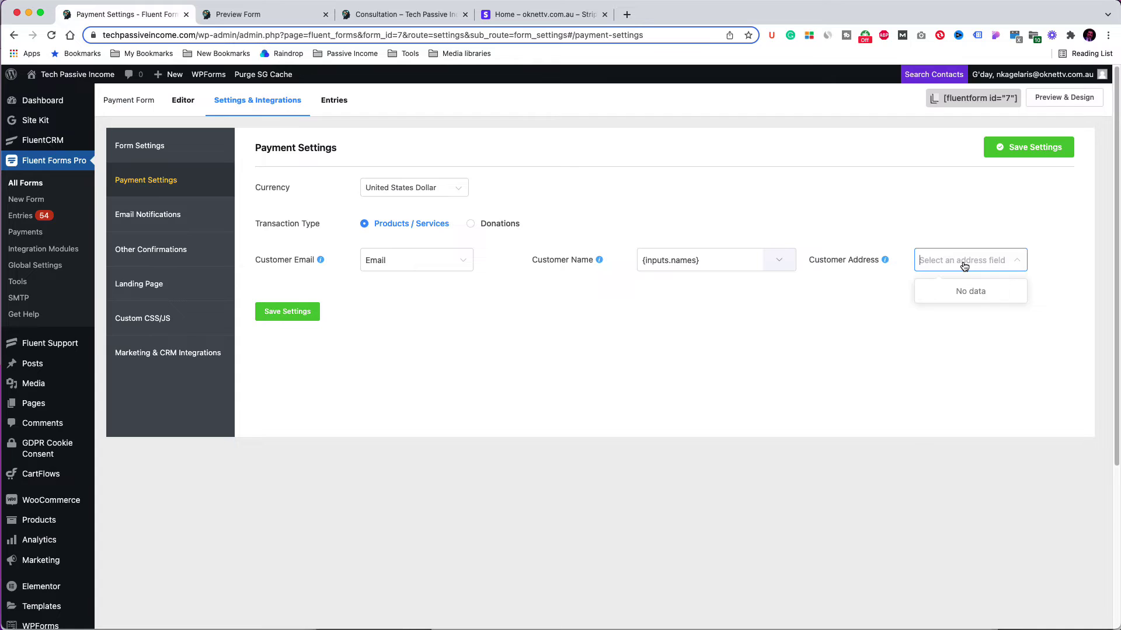
click(300, 311)
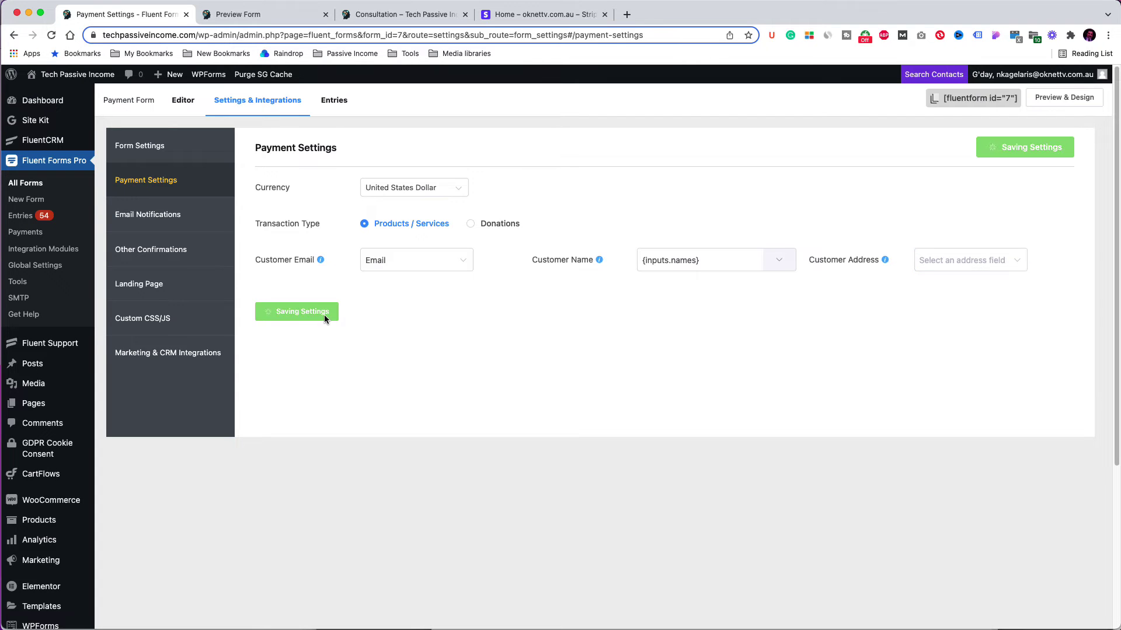
click(157, 221)
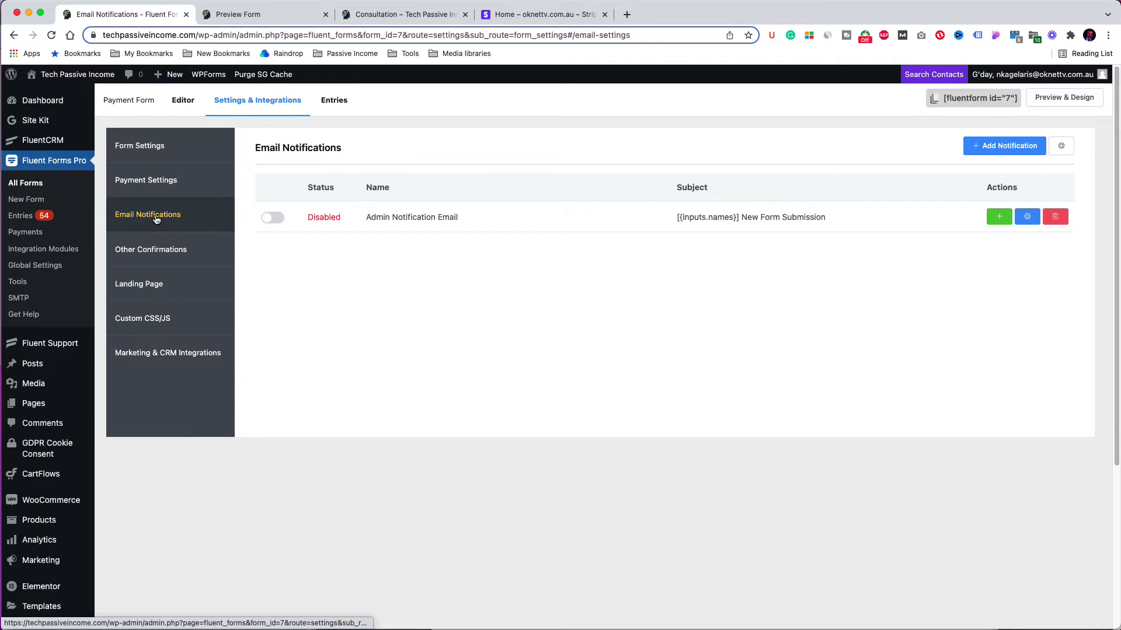
Step: Enable the admin notification and rename it 'Admin Notification Email - Consultation Purchase'
click(276, 223)
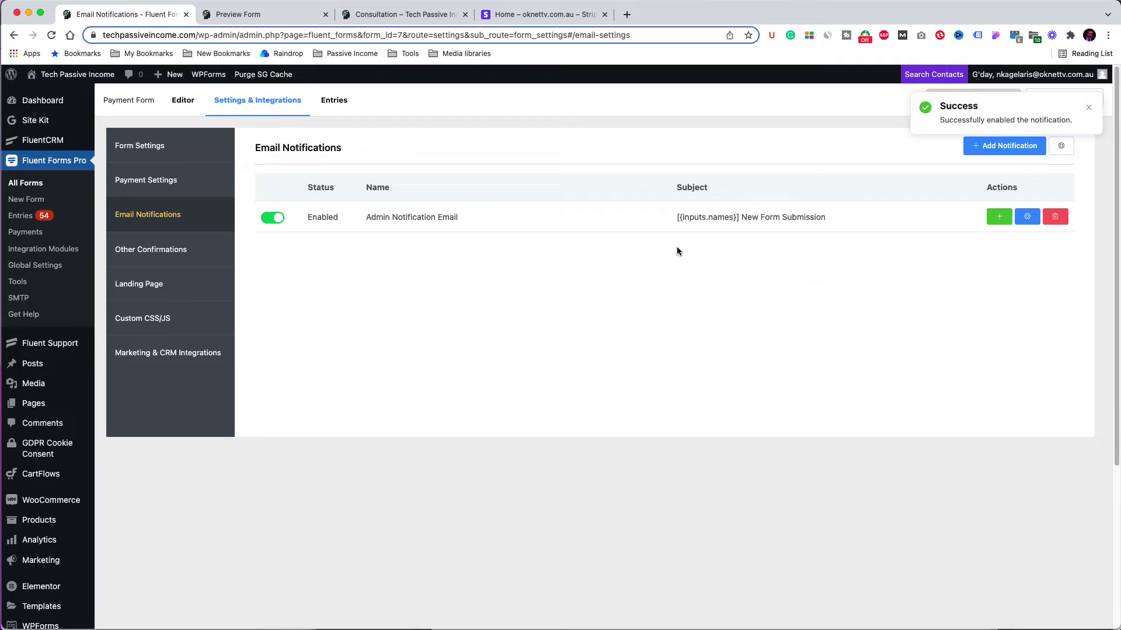
click(1027, 217)
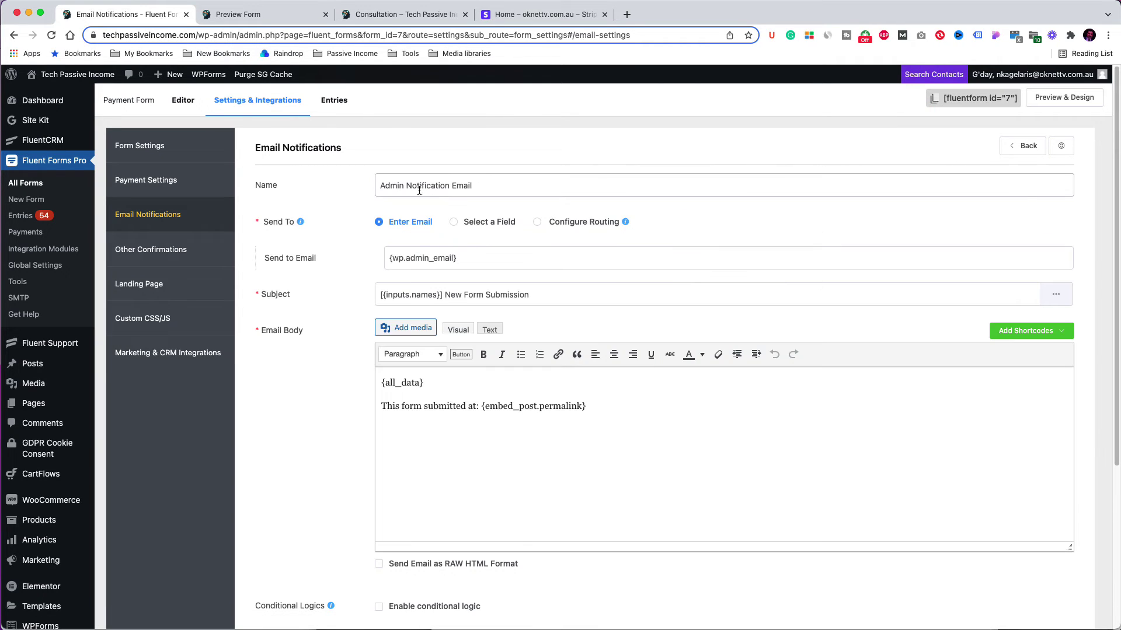
click(491, 187)
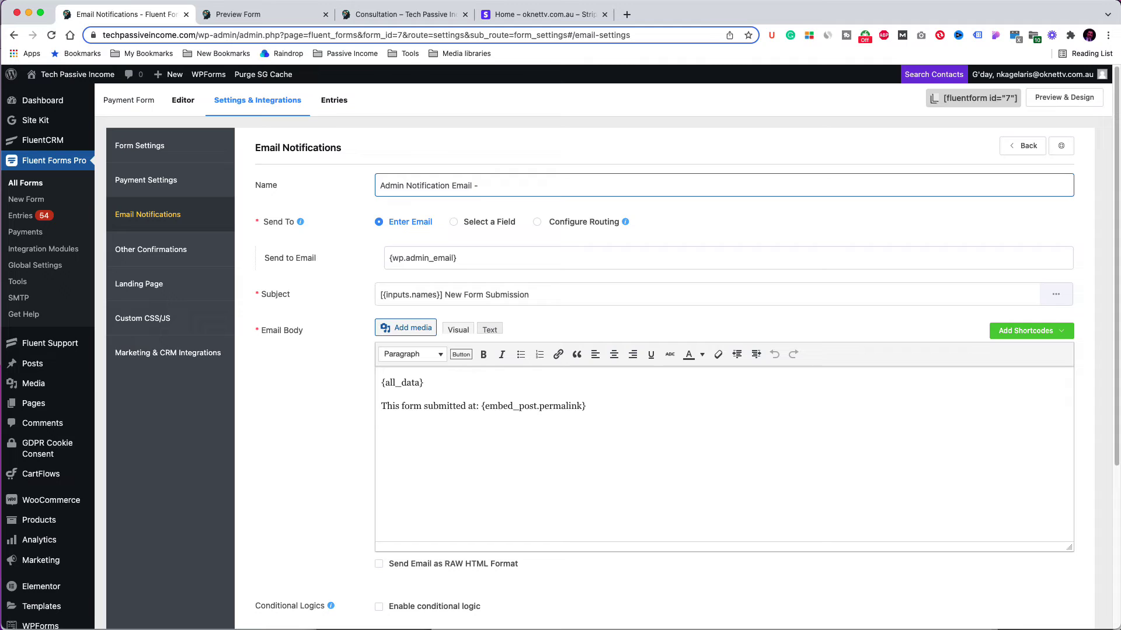
key(BackSpace)
key(BackSpace)
text(urcha)
scroll(506, 428, down, 8)
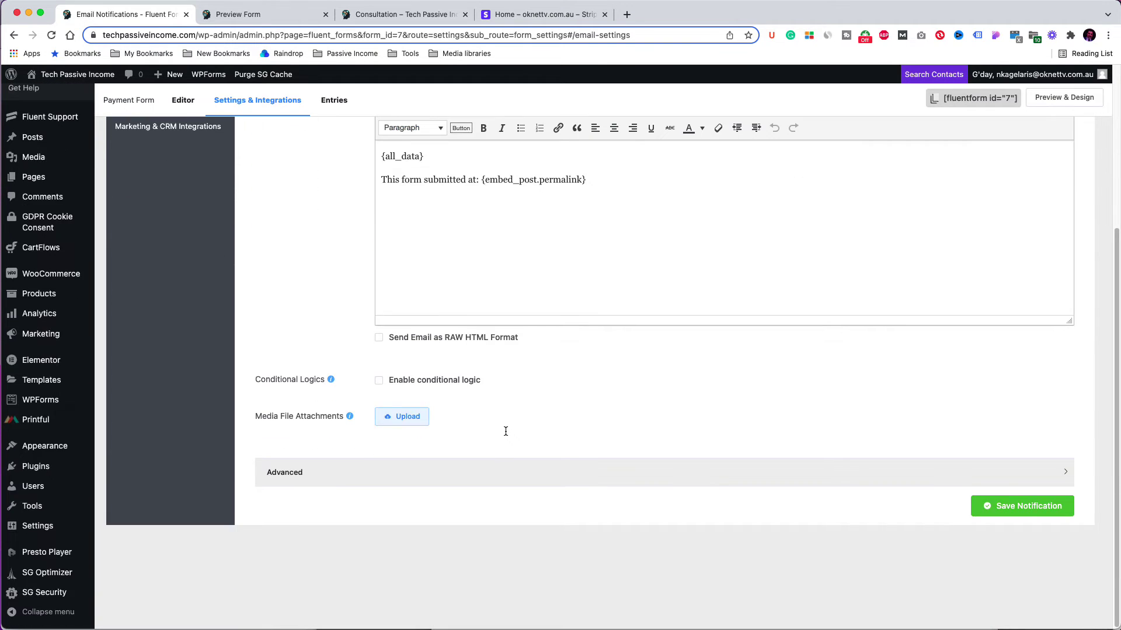
scroll(505, 431, up, 8)
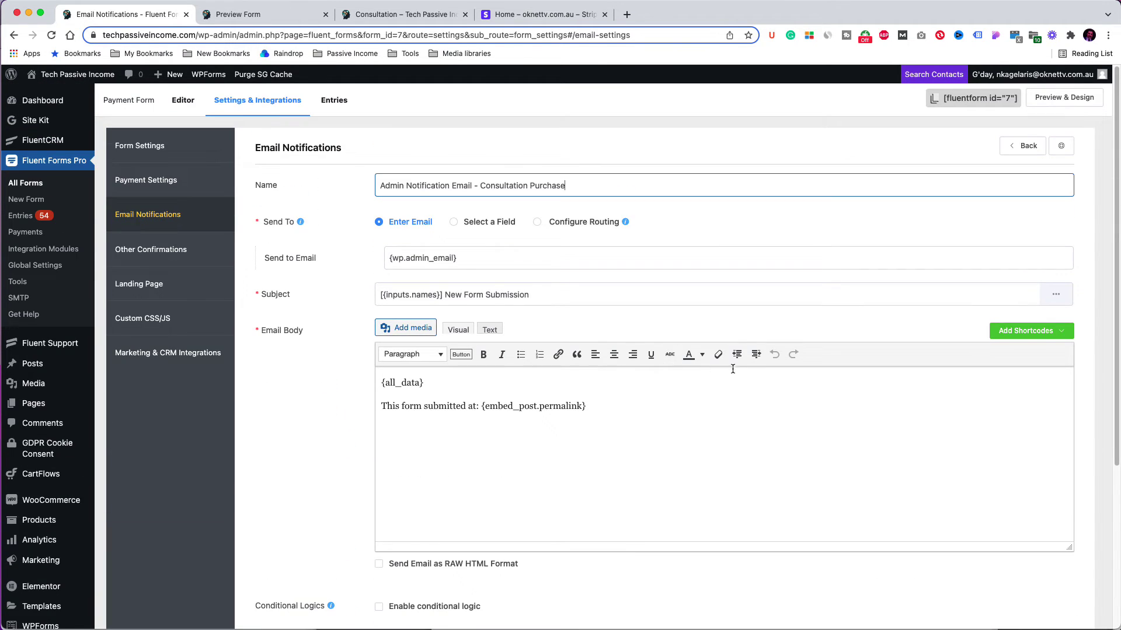
Step: Review the email body's shortcode options without changes, then save the notification
drag(425, 382, 380, 382)
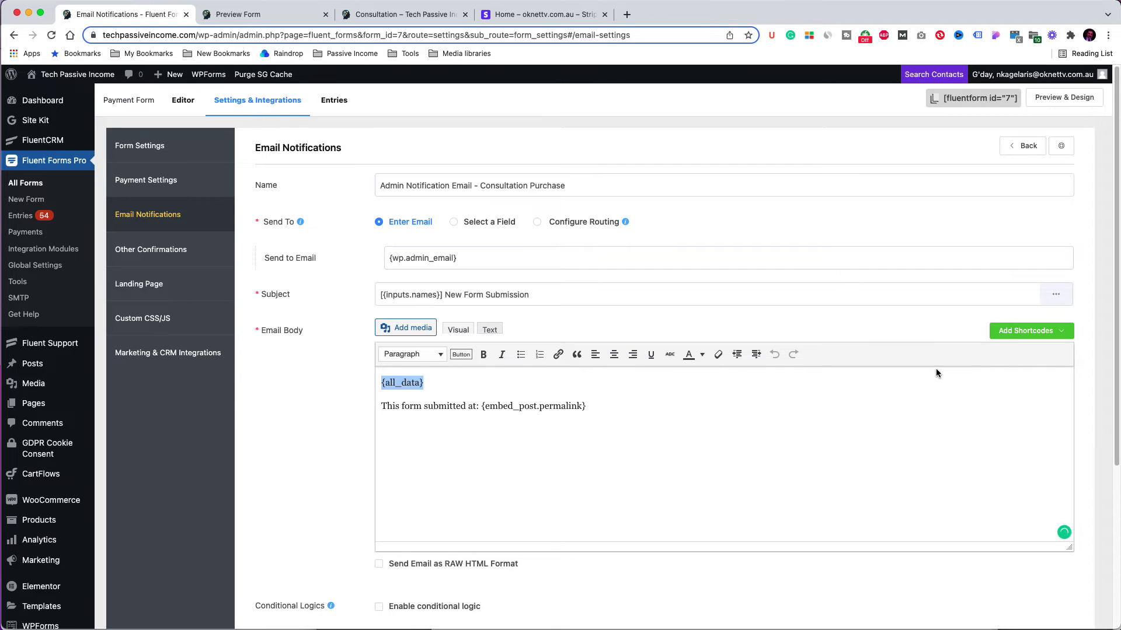
click(1023, 333)
click(871, 402)
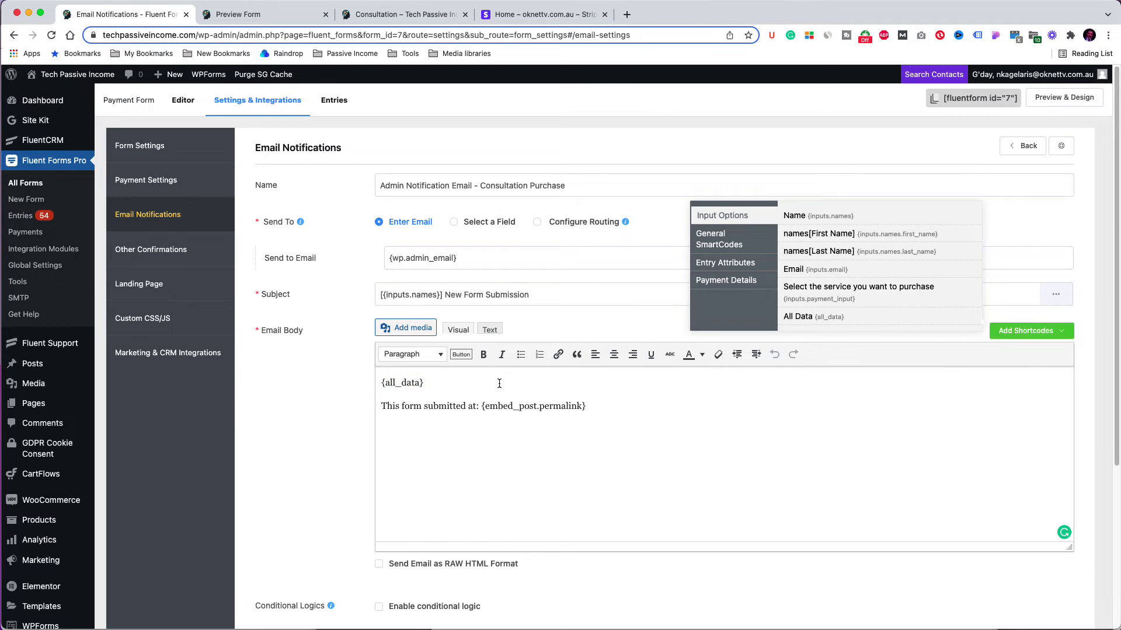
click(1013, 337)
scroll(1001, 368, down, 5)
click(1008, 517)
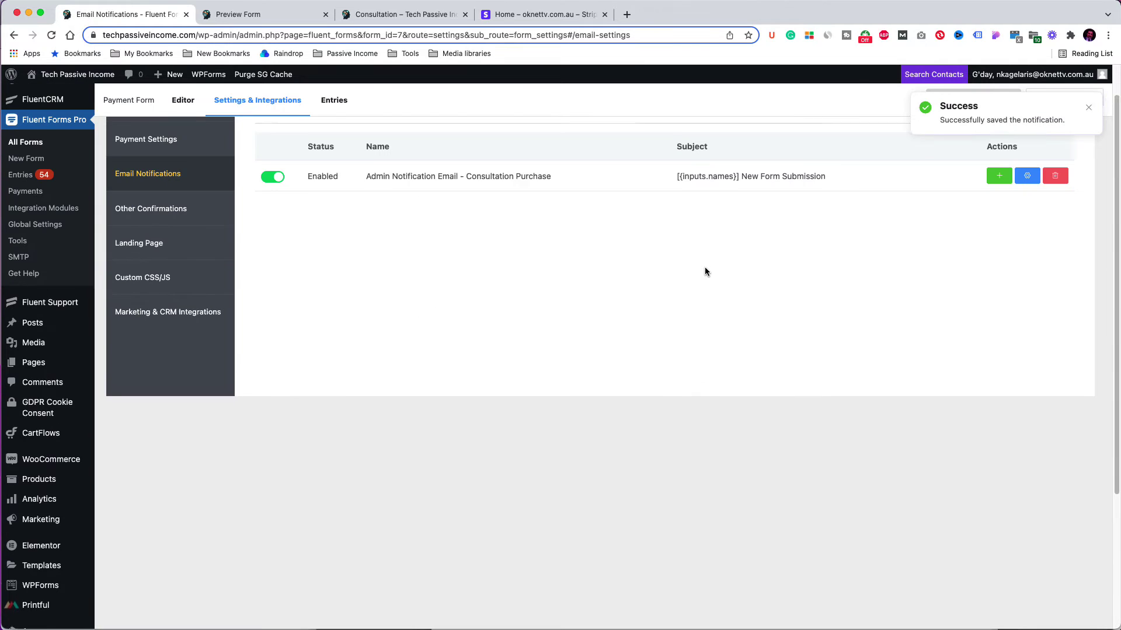
Step: Duplicate the existing notification, name it 'Notification', and add a blank line above {all_data}
scroll(705, 272, up, 1)
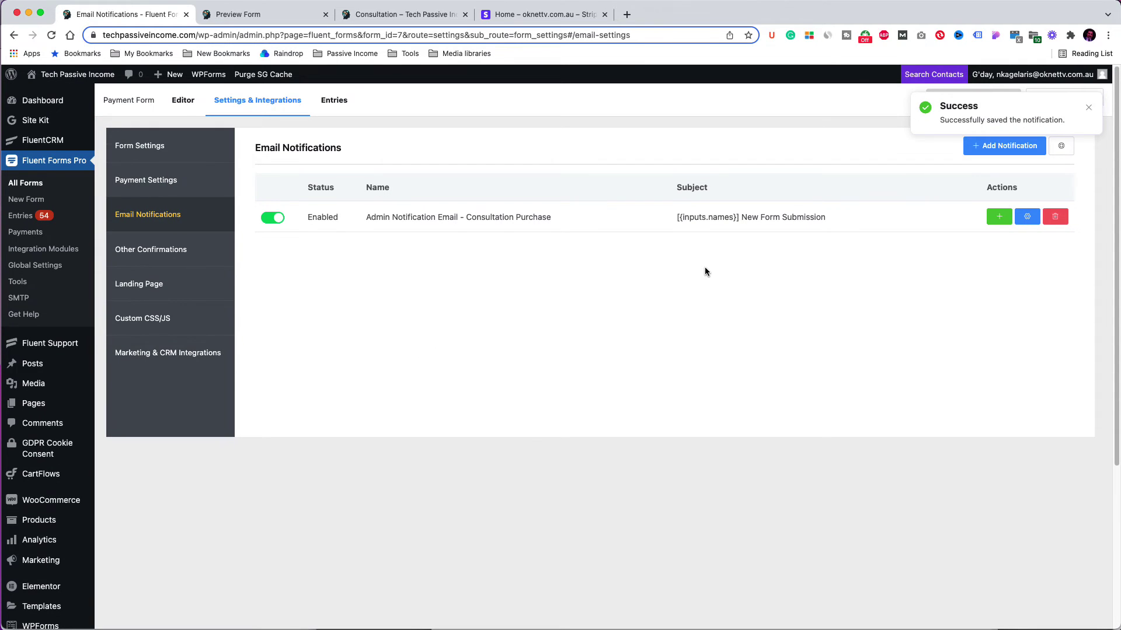
click(1000, 217)
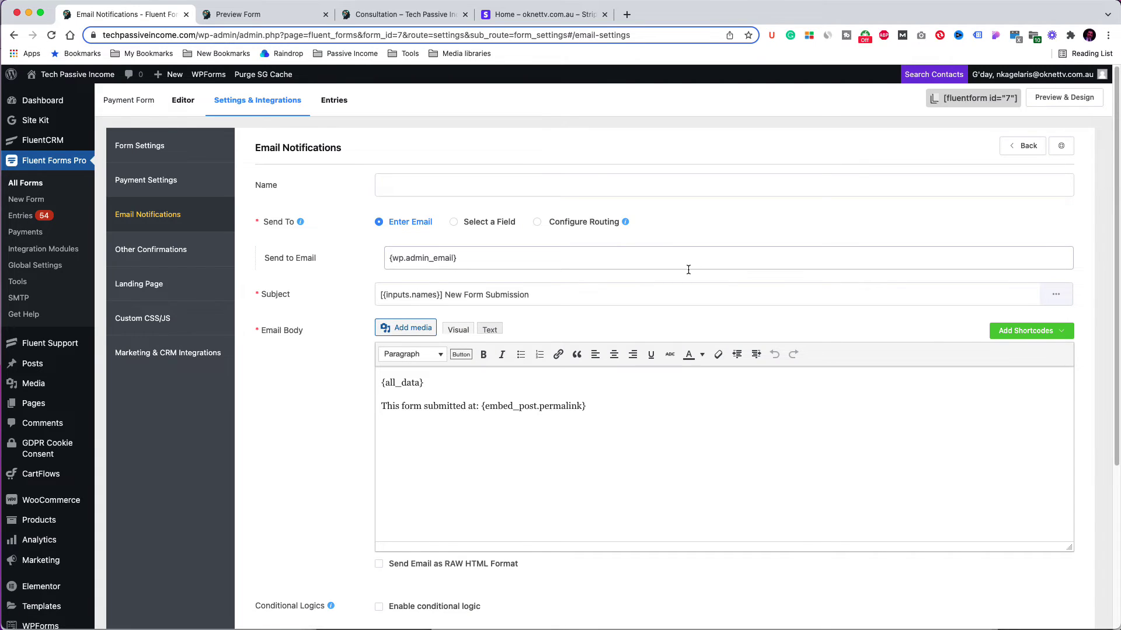
click(430, 190)
text(Notification to user)
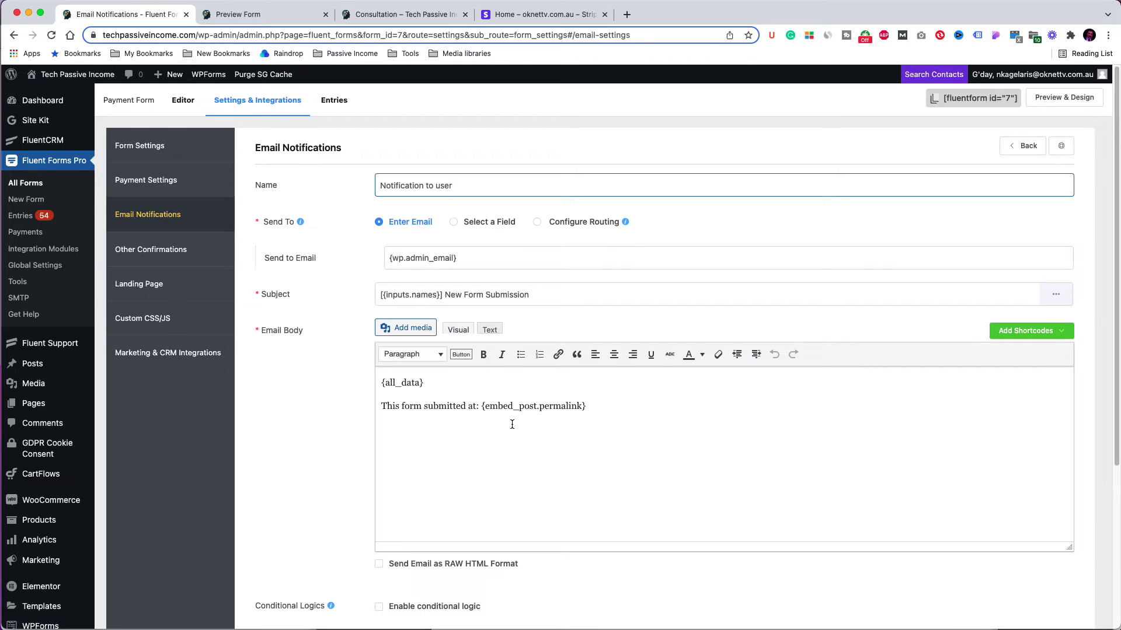
click(383, 383)
key(Return)
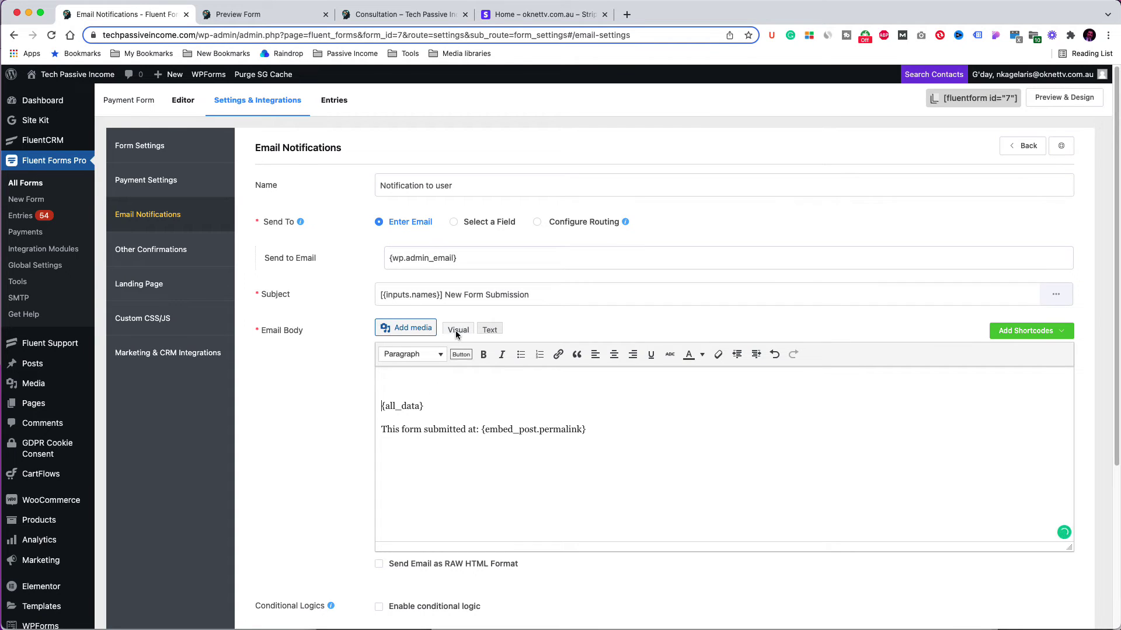
Step: Send the email to the address from the form's Email field
click(481, 230)
click(453, 258)
click(406, 287)
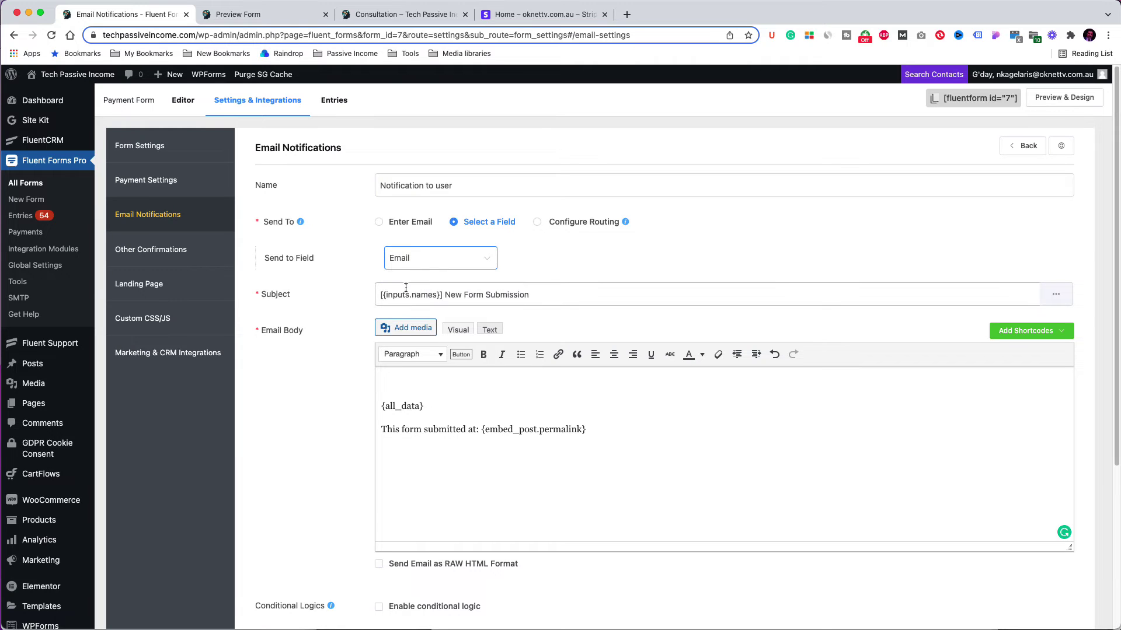
Step: Write 'Thank you for your purchace.' and 'Your purchase details are below.', removing the submitted-at permalink line
click(399, 382)
text(Thank you for your purchace.)
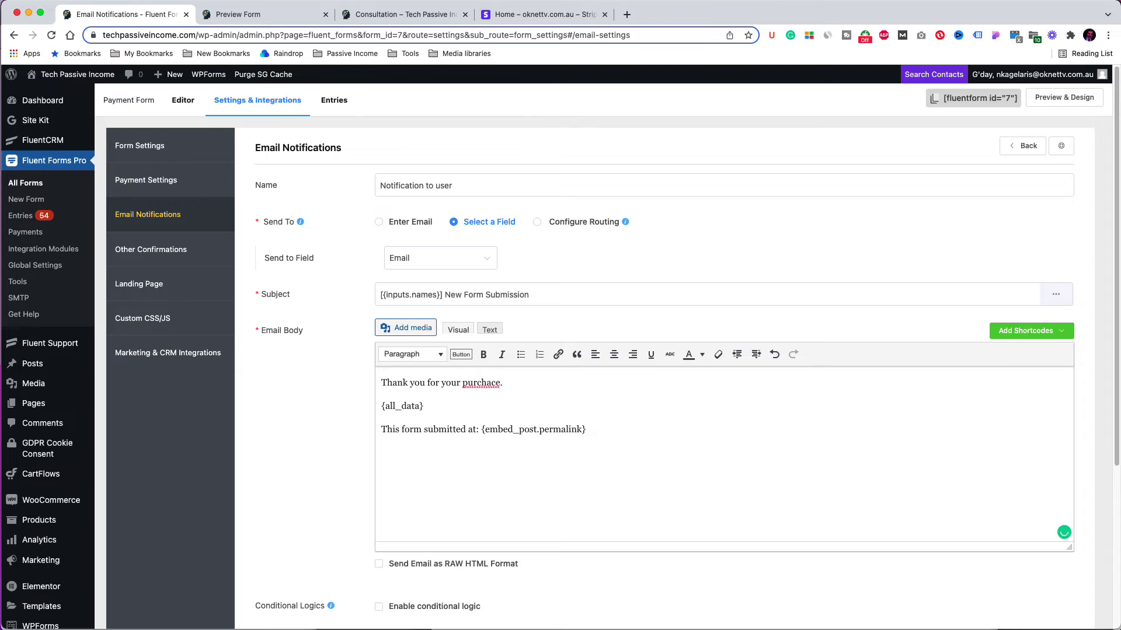
key(Return)
text(Your purchase details are below.)
drag(587, 452, 381, 452)
key(BackSpace)
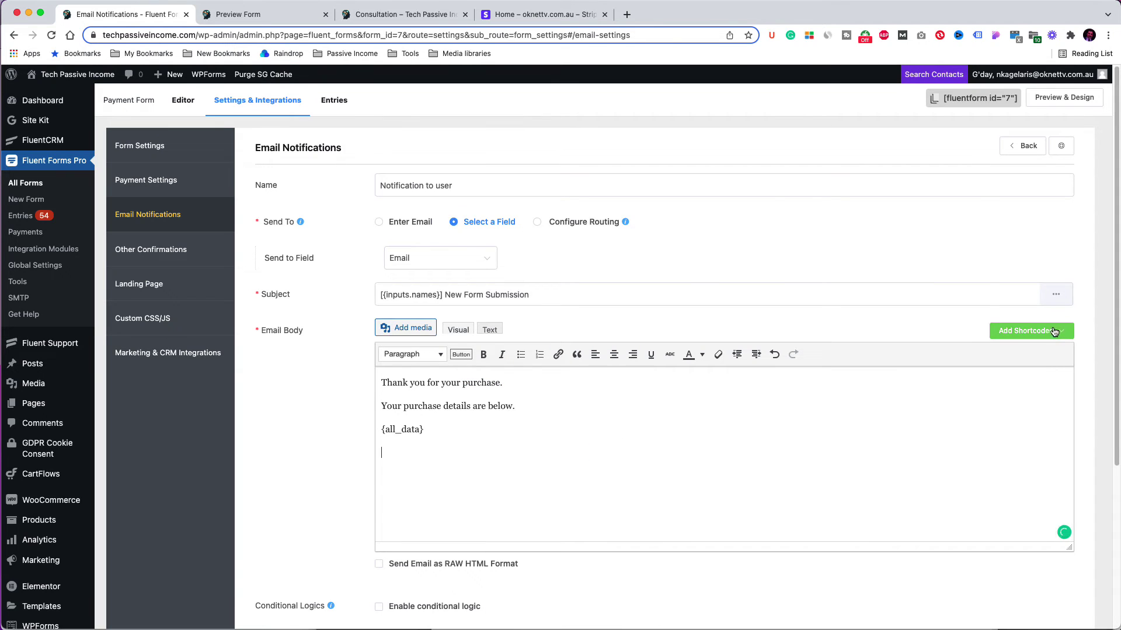
Step: Insert the payment receipt shortcode into the body and save the notification
click(1052, 332)
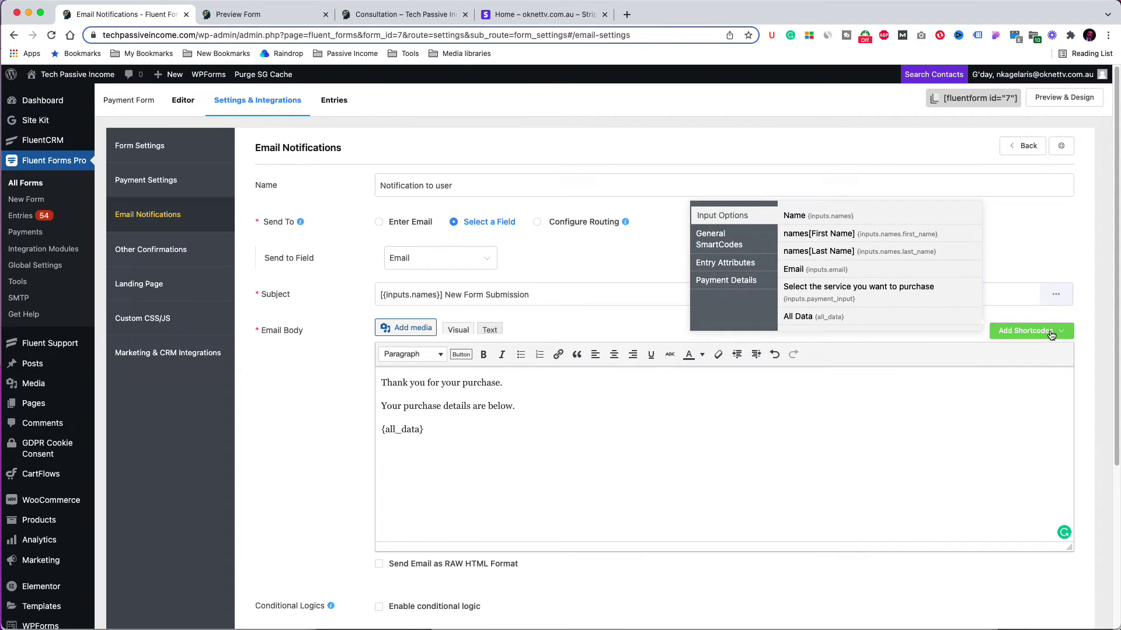
scroll(852, 253, down, 1)
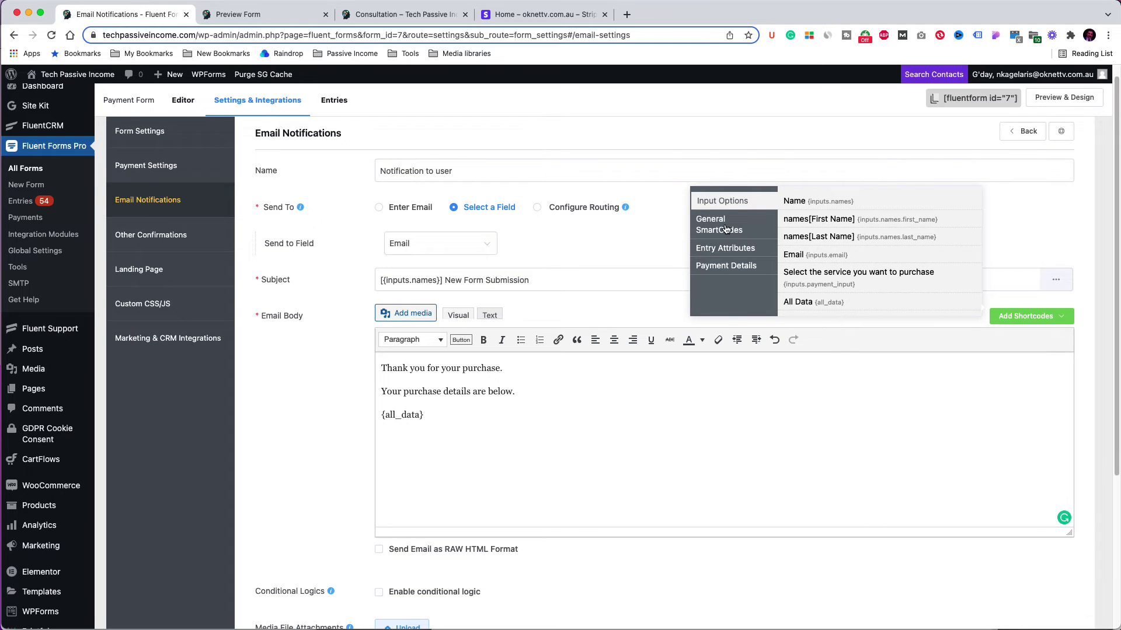
click(726, 267)
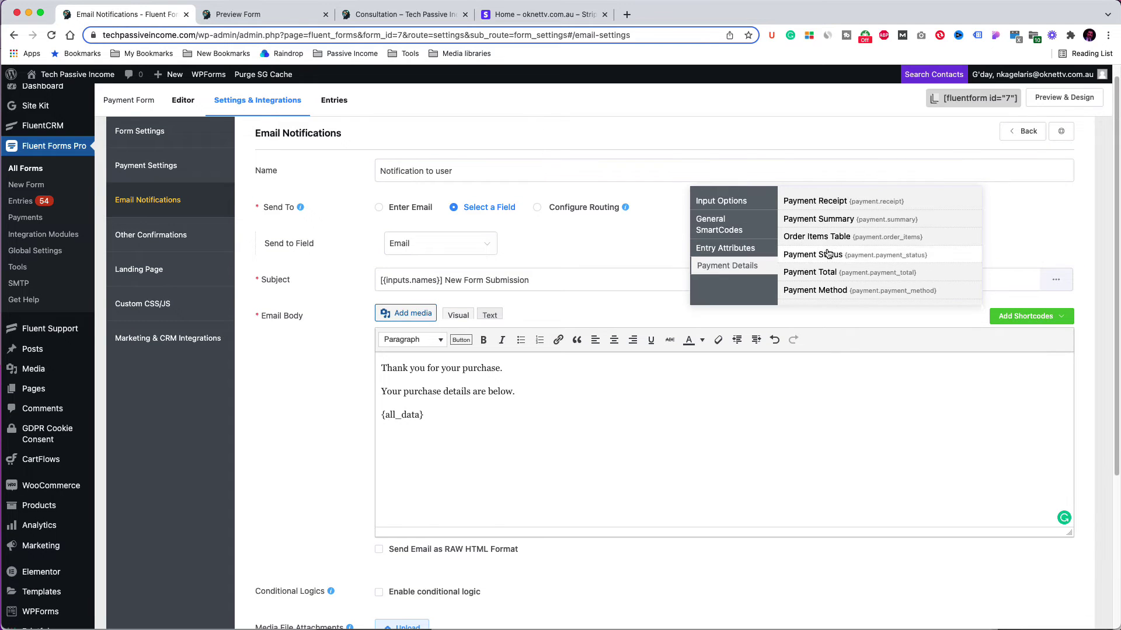
click(839, 202)
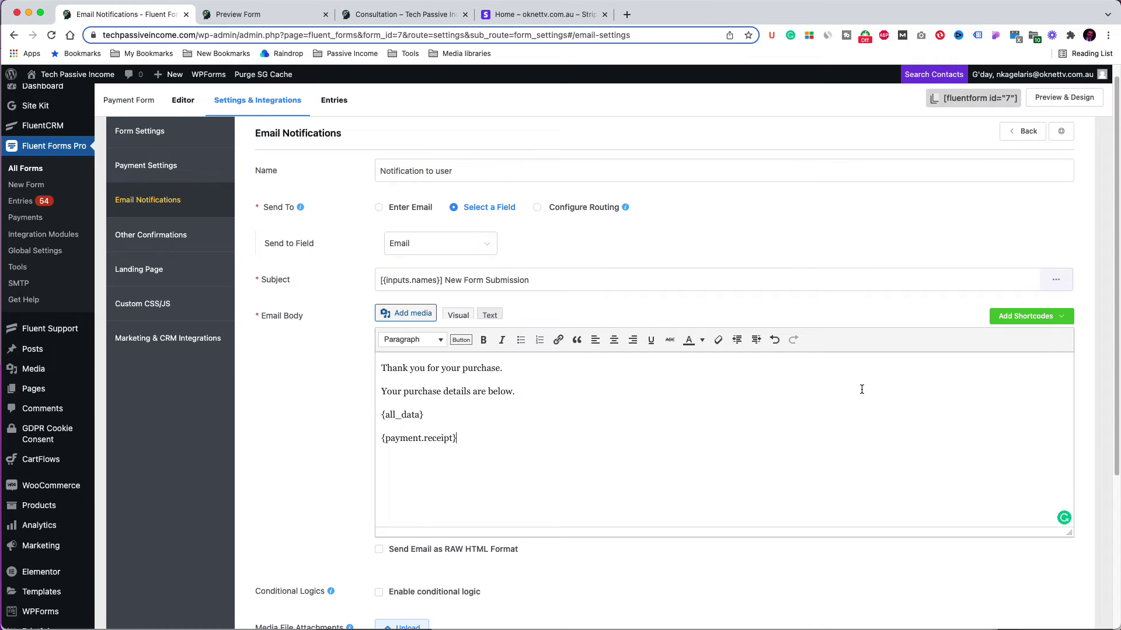
scroll(861, 389, down, 5)
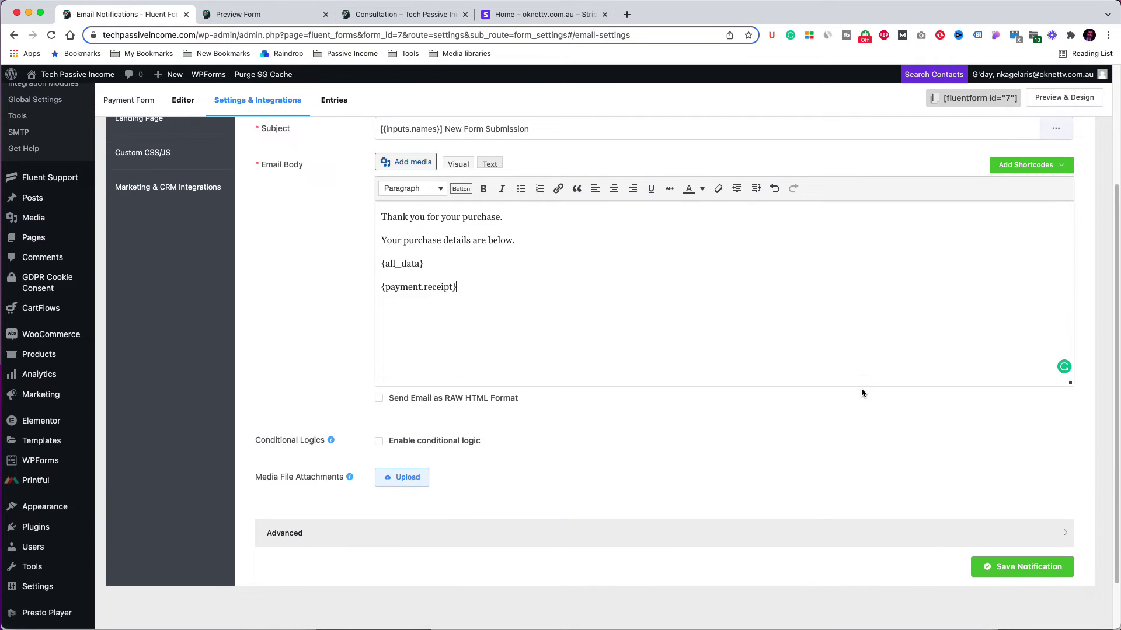
click(1004, 551)
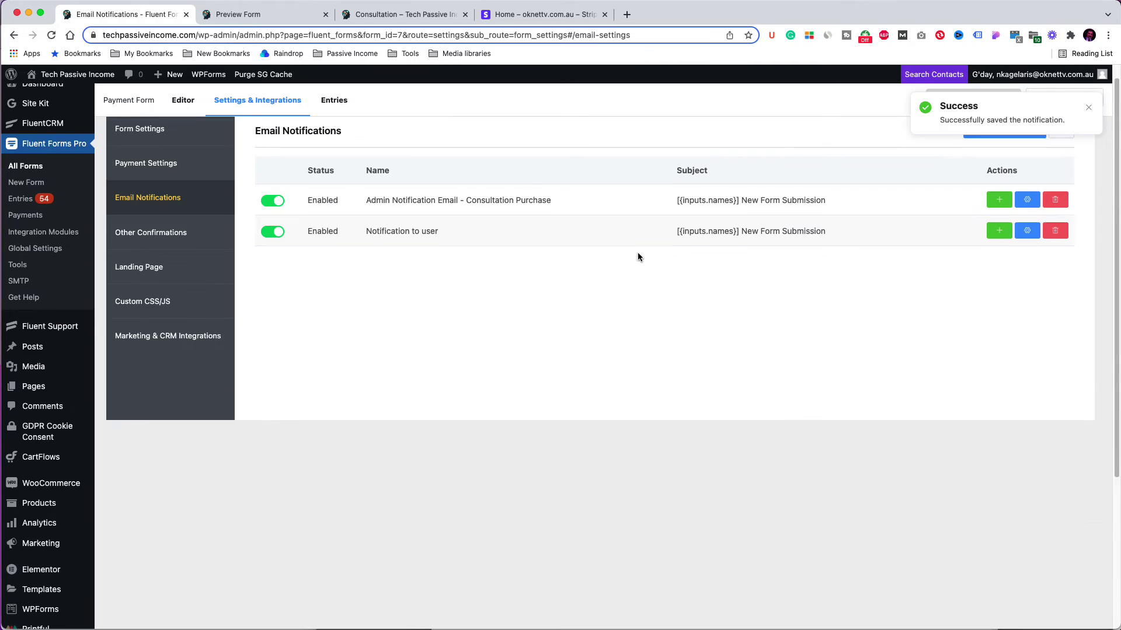
click(403, 14)
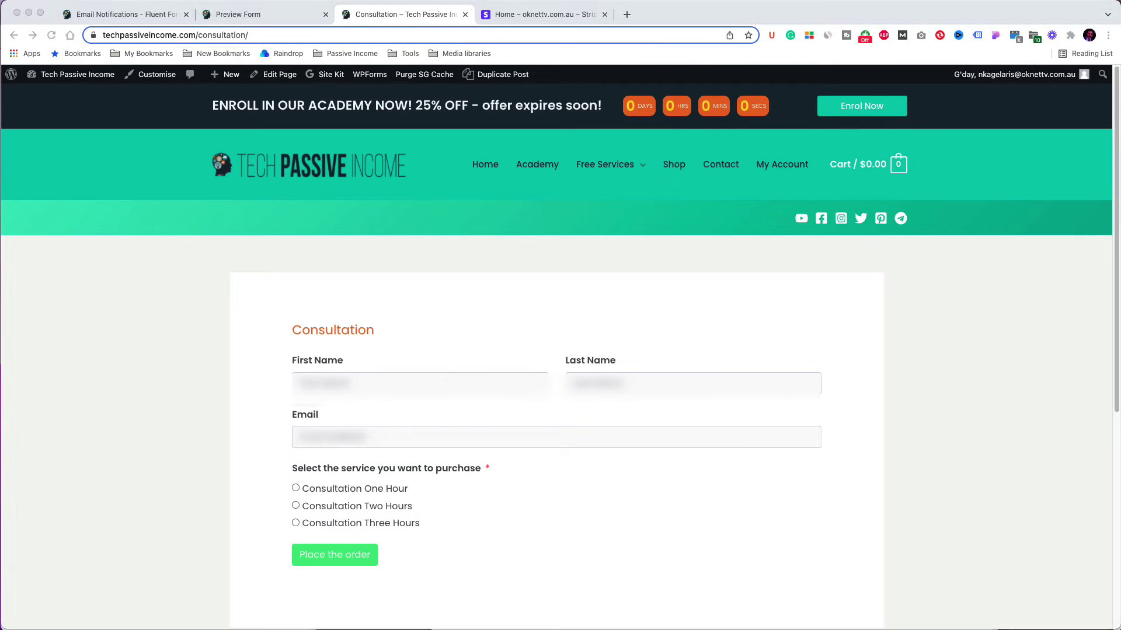
Step: Submit a Consultation One Hour test order and review the $100 receipt email it sends
click(296, 488)
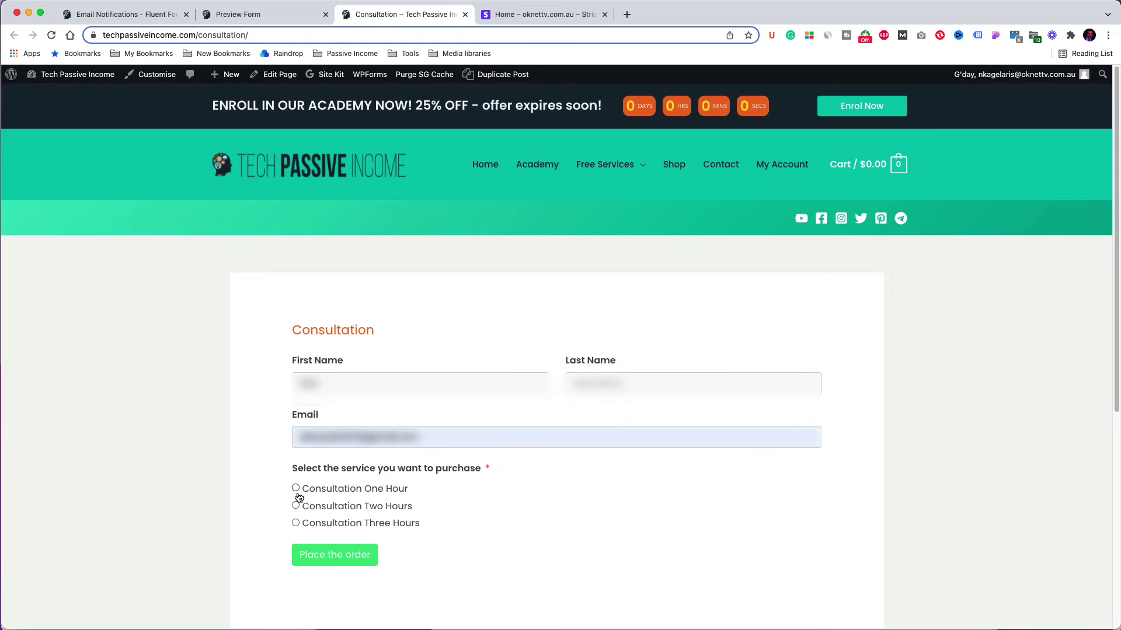
click(335, 556)
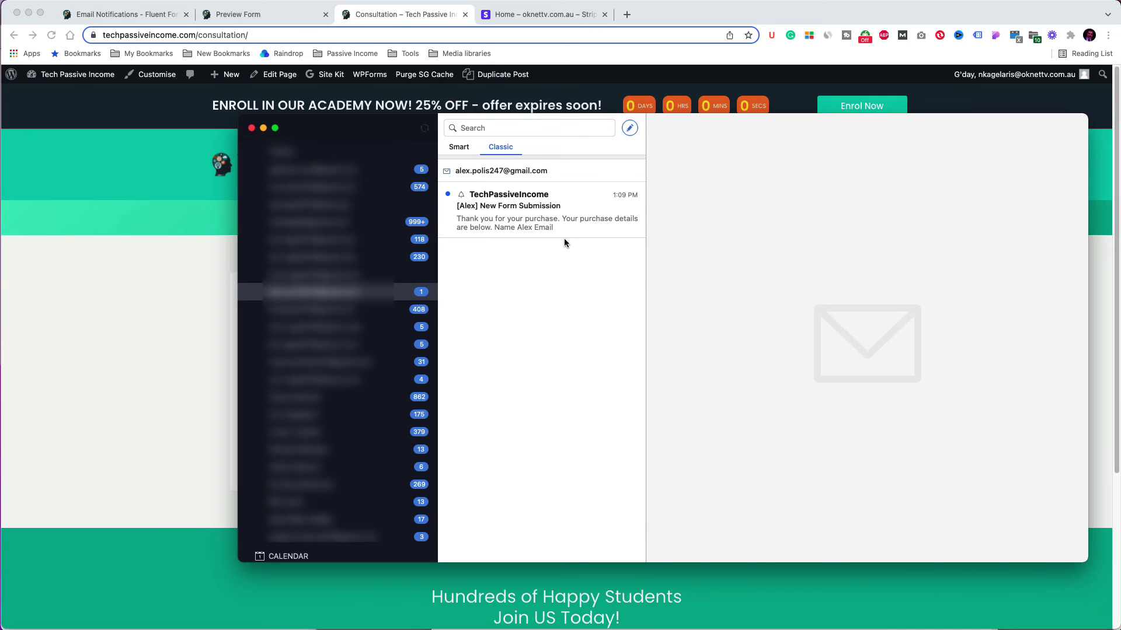
click(563, 234)
scroll(864, 286, down, 3)
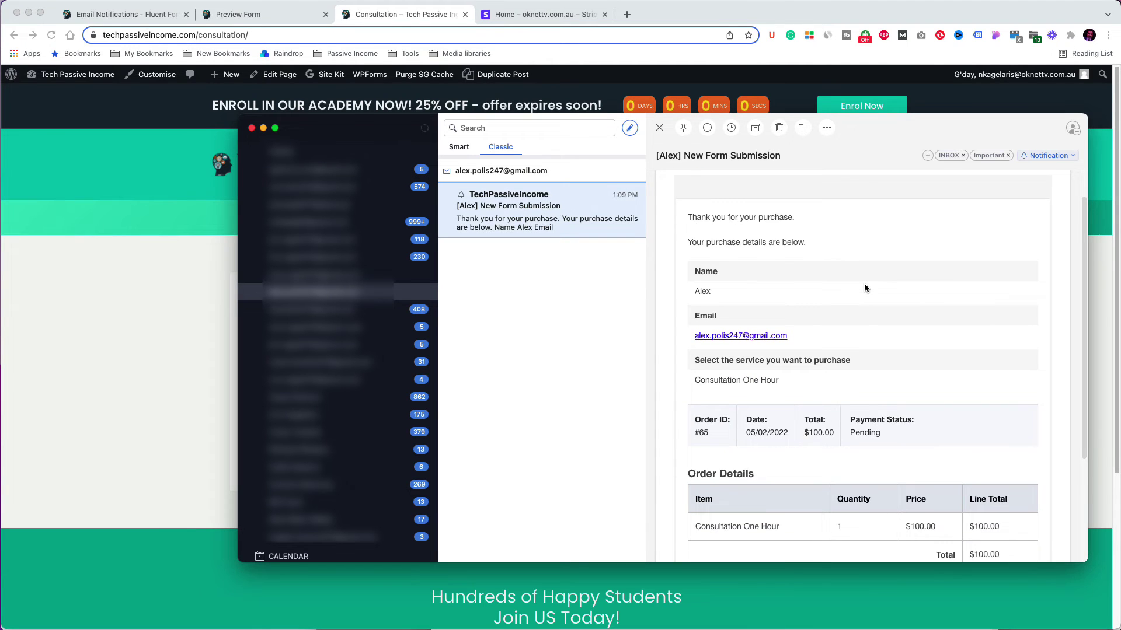
scroll(864, 286, down, 3)
scroll(864, 286, up, 5)
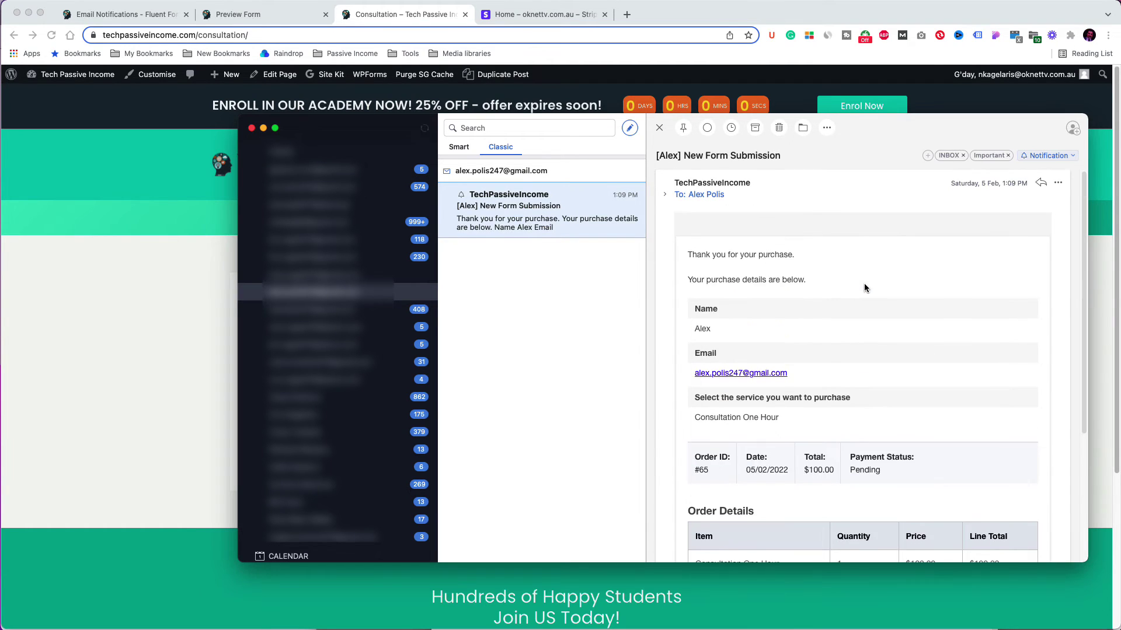
click(139, 281)
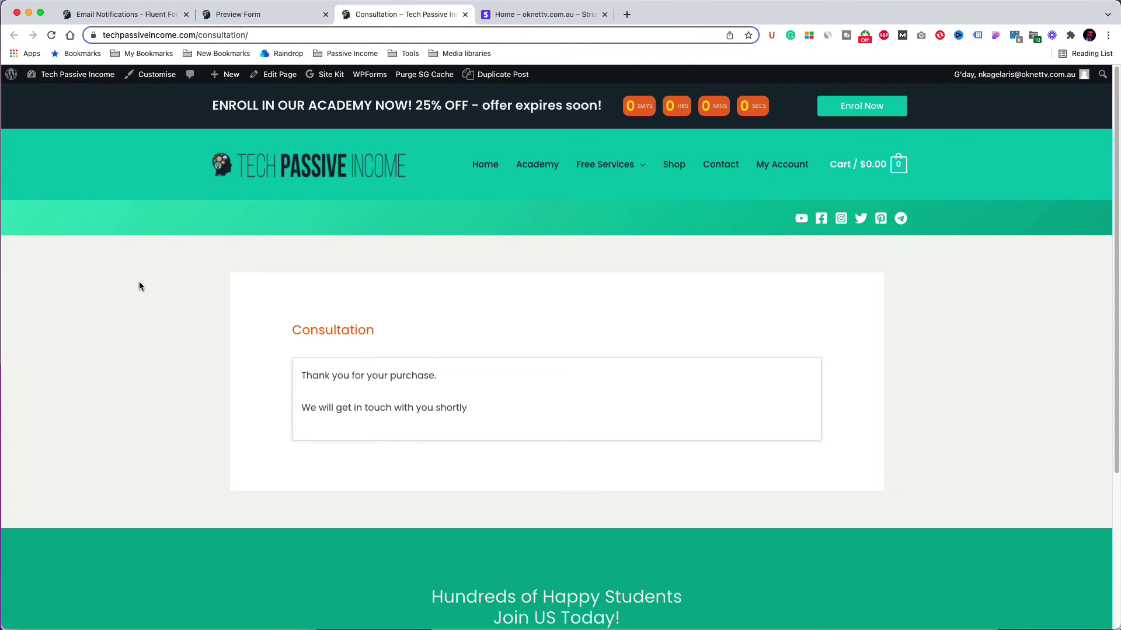
click(145, 15)
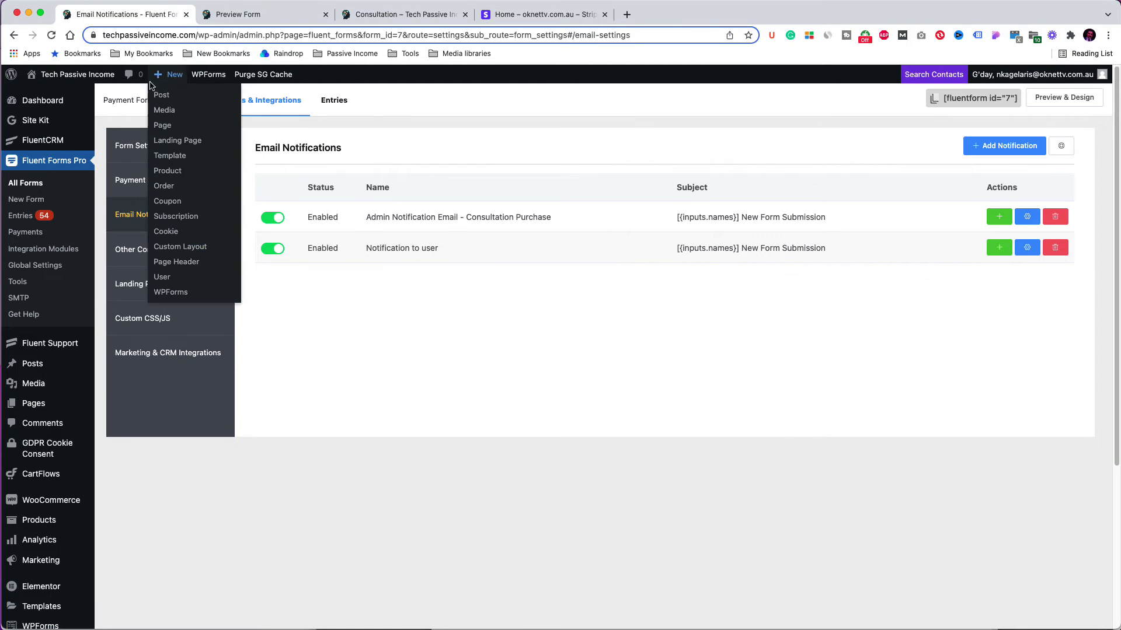
Step: Add a Payment Method field (Stripe card or PayPal) above Place the order and save the form
click(173, 114)
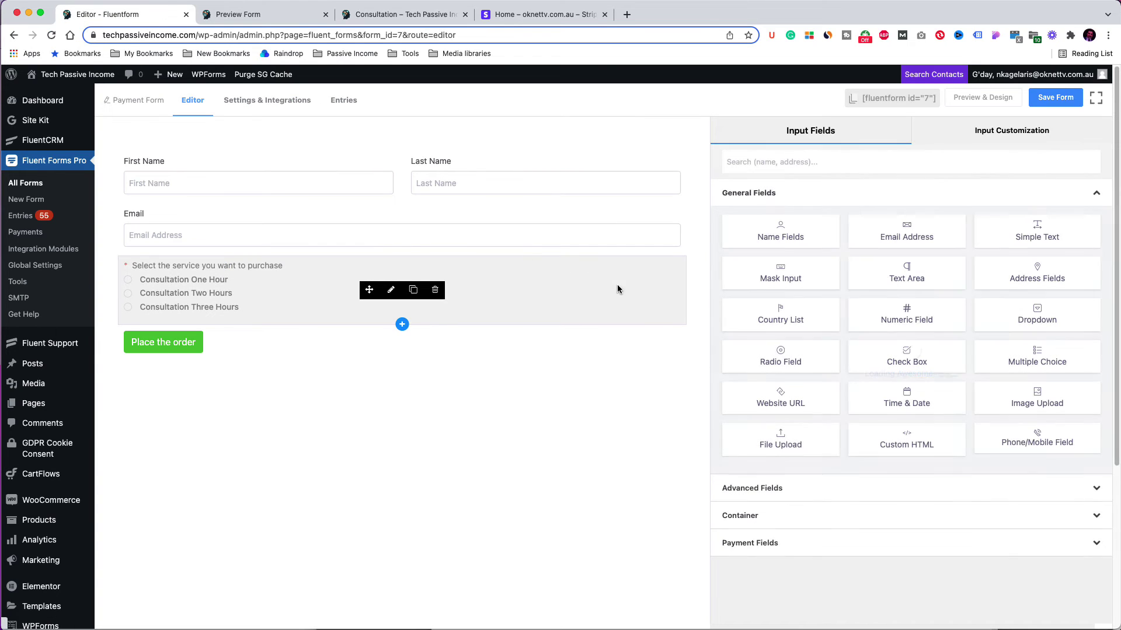
click(764, 544)
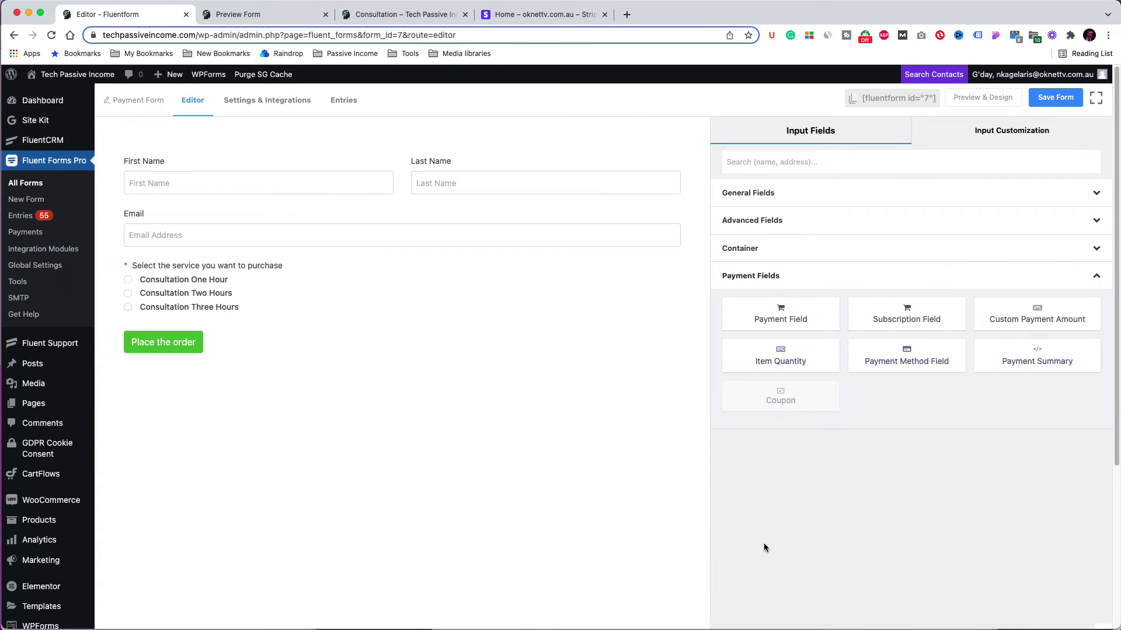
drag(918, 364, 224, 328)
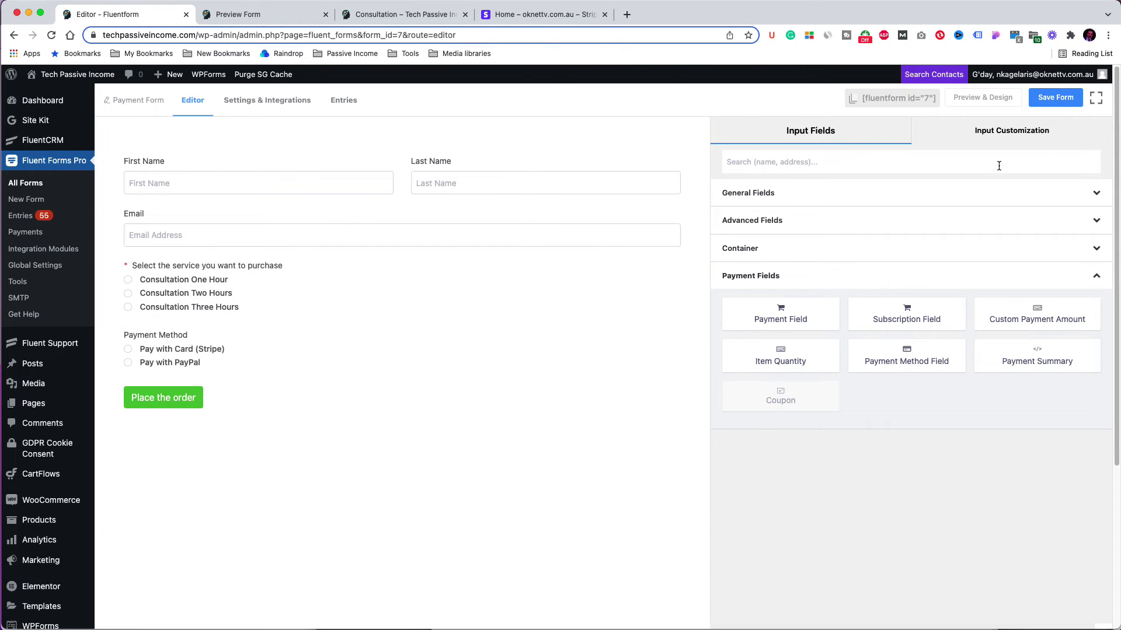
click(1057, 99)
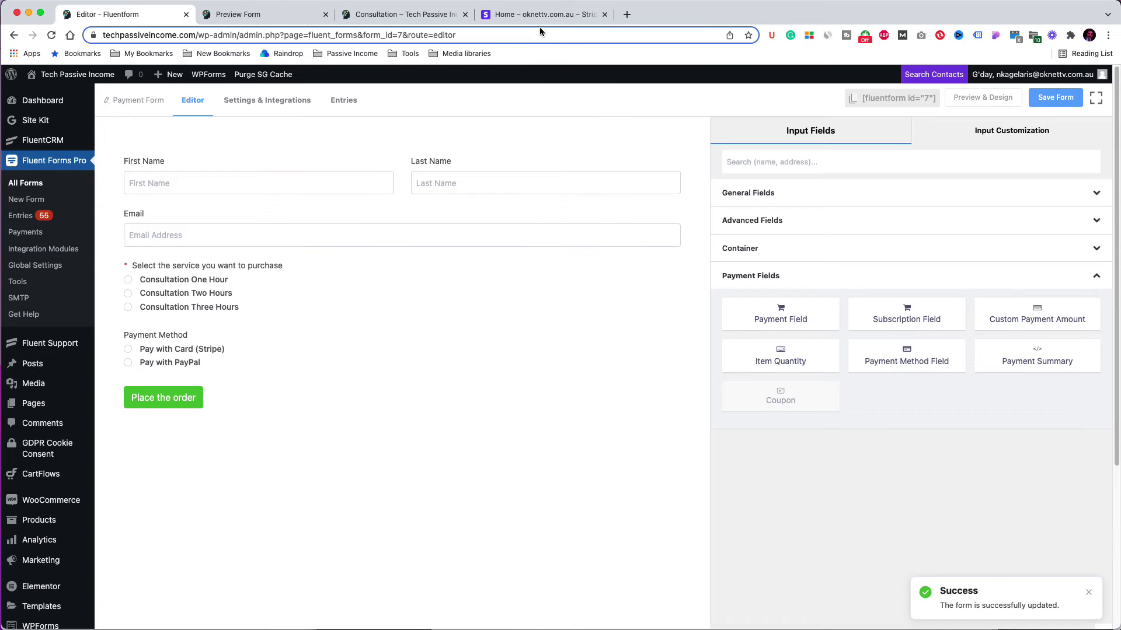
click(423, 17)
right_click(932, 283)
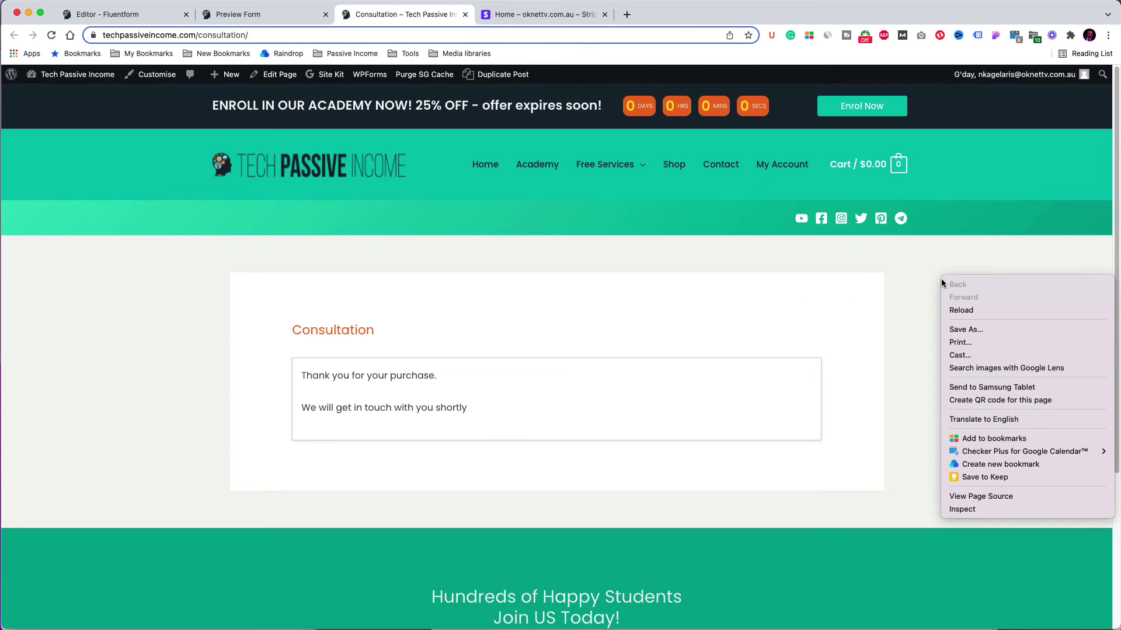
Step: Reload the consultation page and choose PayPal as the payment method
click(954, 311)
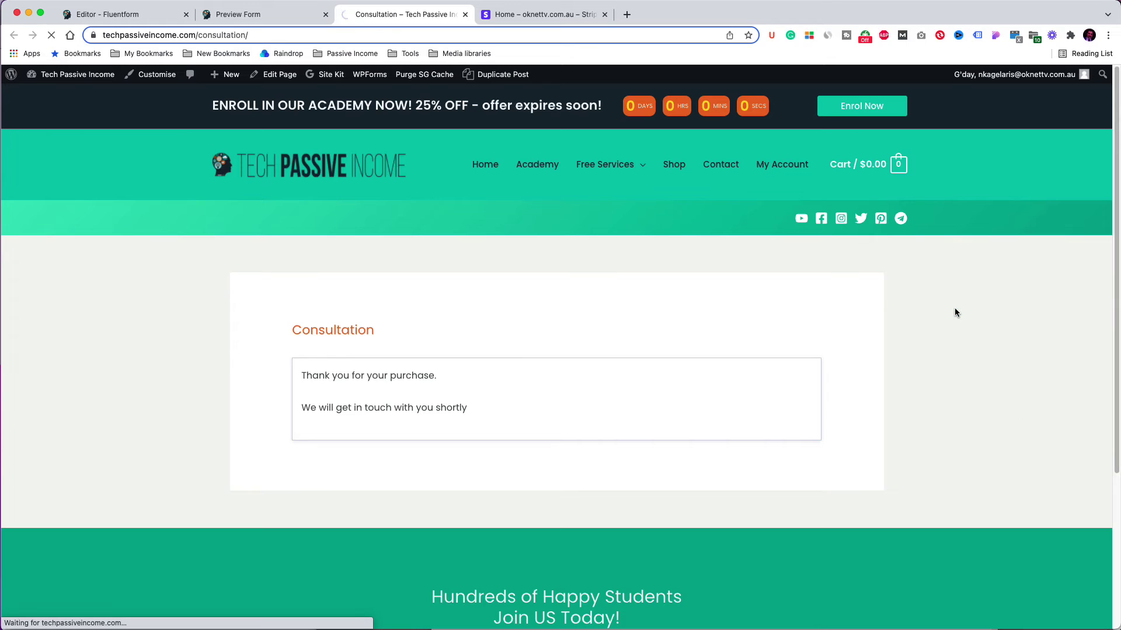
scroll(955, 312, down, 2)
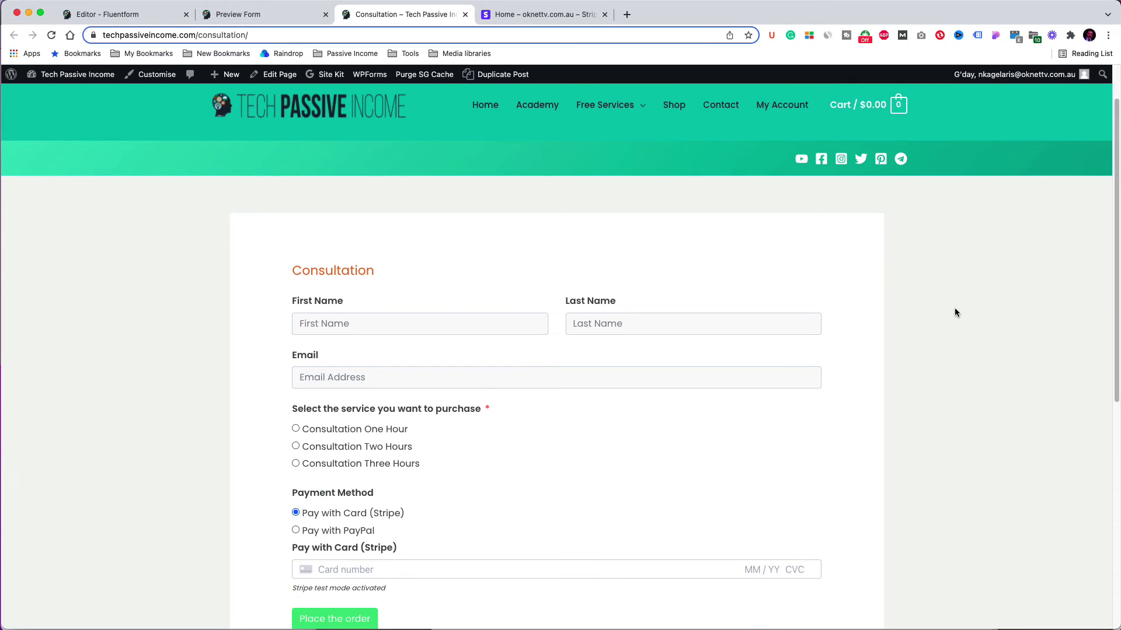
scroll(955, 313, down, 2)
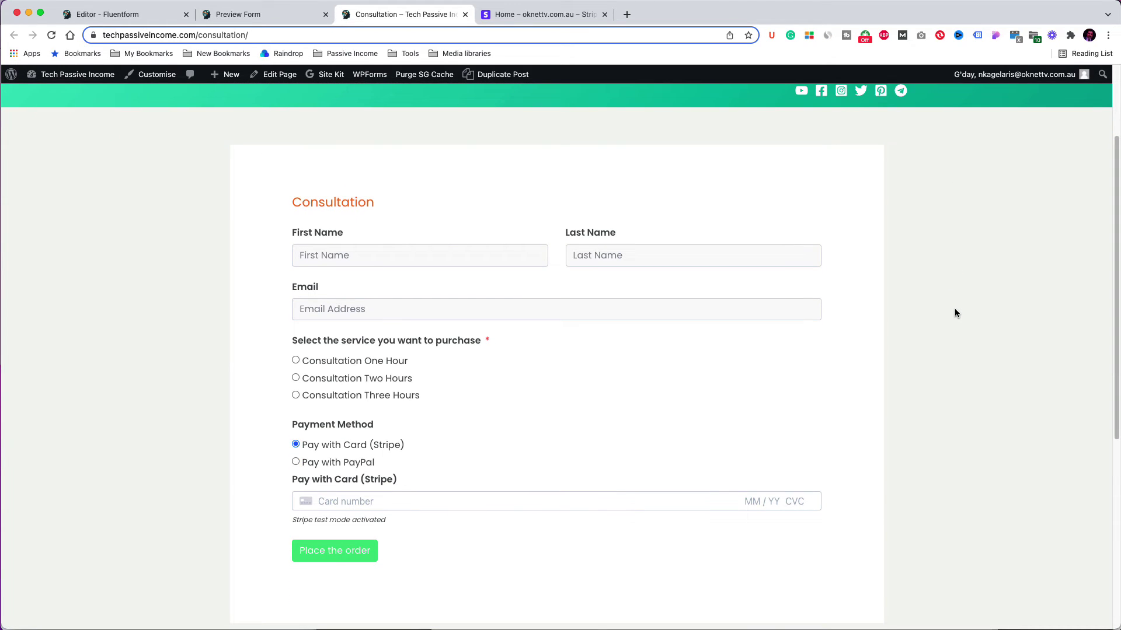
click(336, 463)
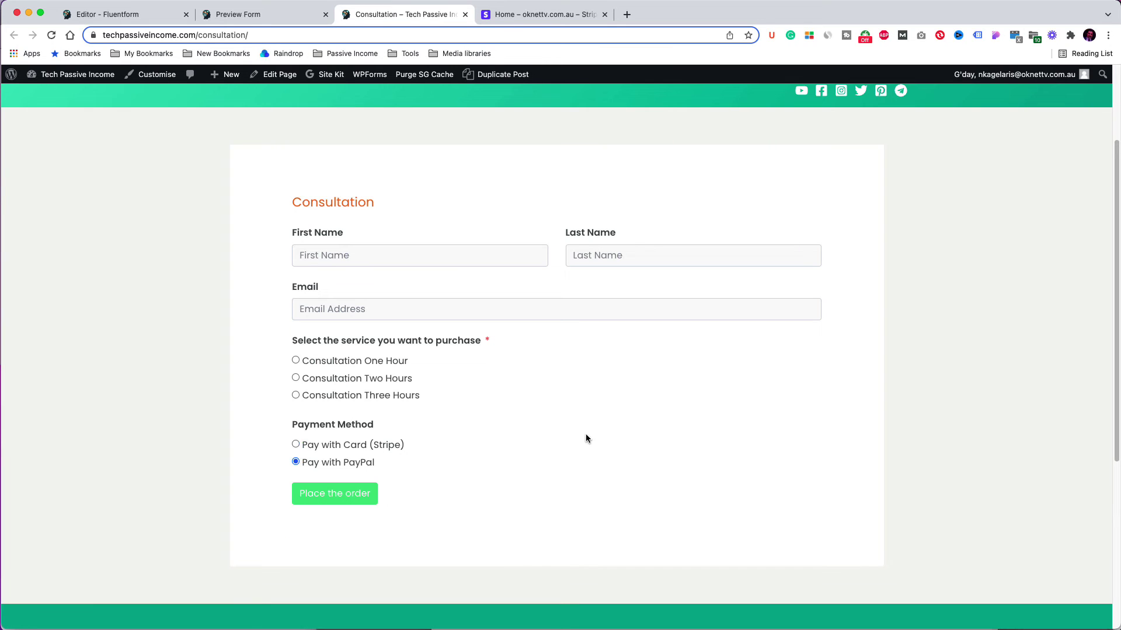
Step: Enter a first name and saved e-mail, then place the Consultation Three Hours order ($210.00)
click(389, 258)
text(Nik)
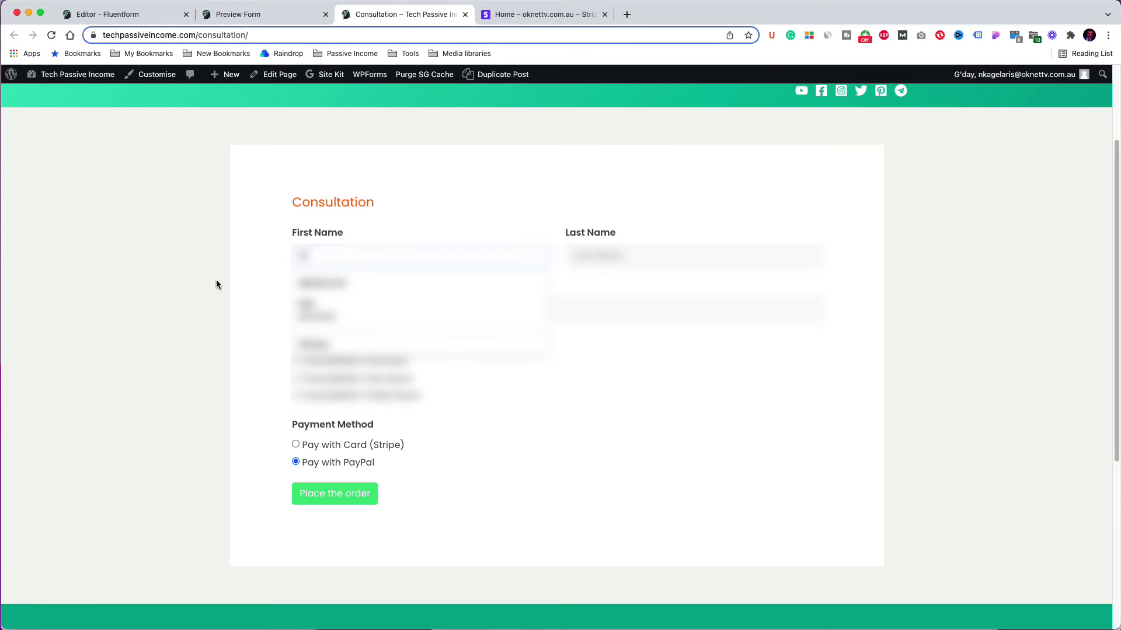
key(Tab)
key(Tab)
text(nik)
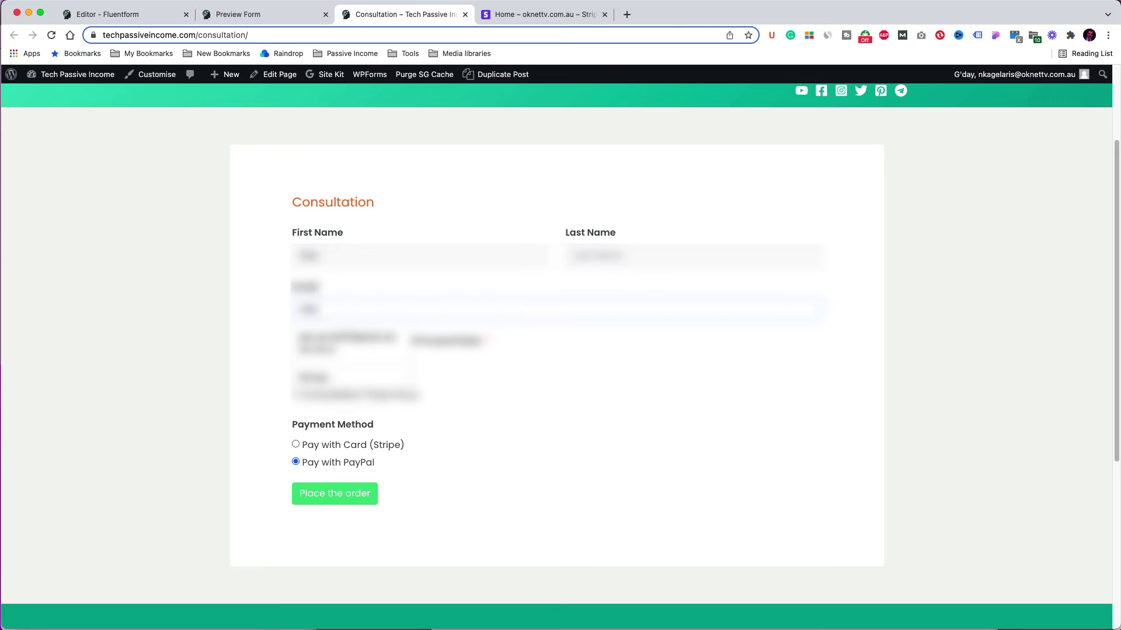
key(Down)
key(Return)
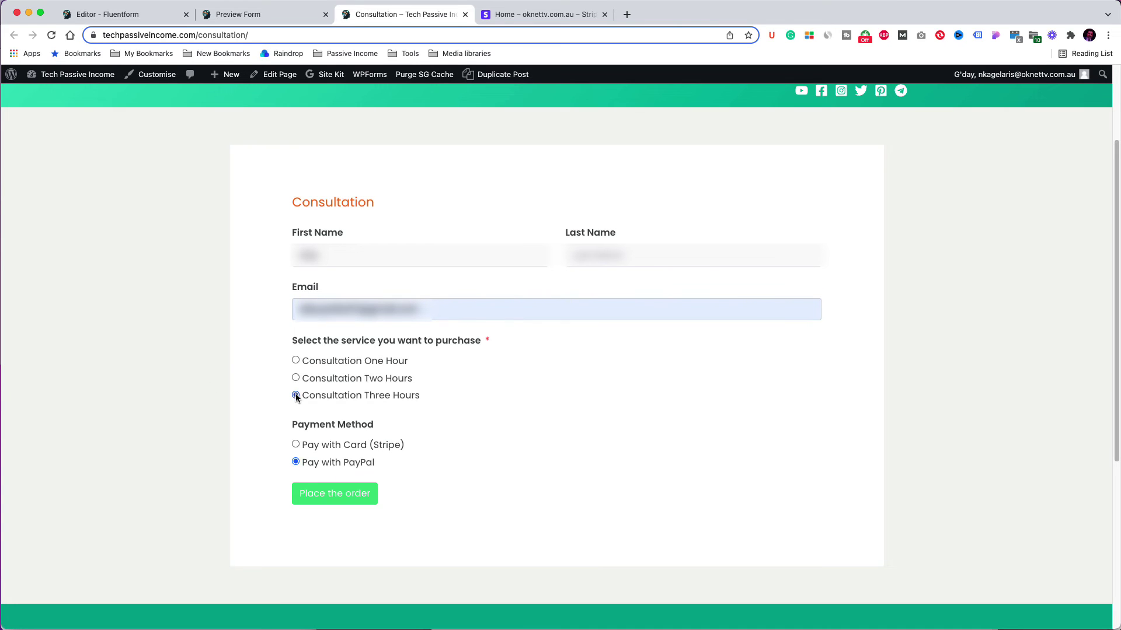
click(340, 497)
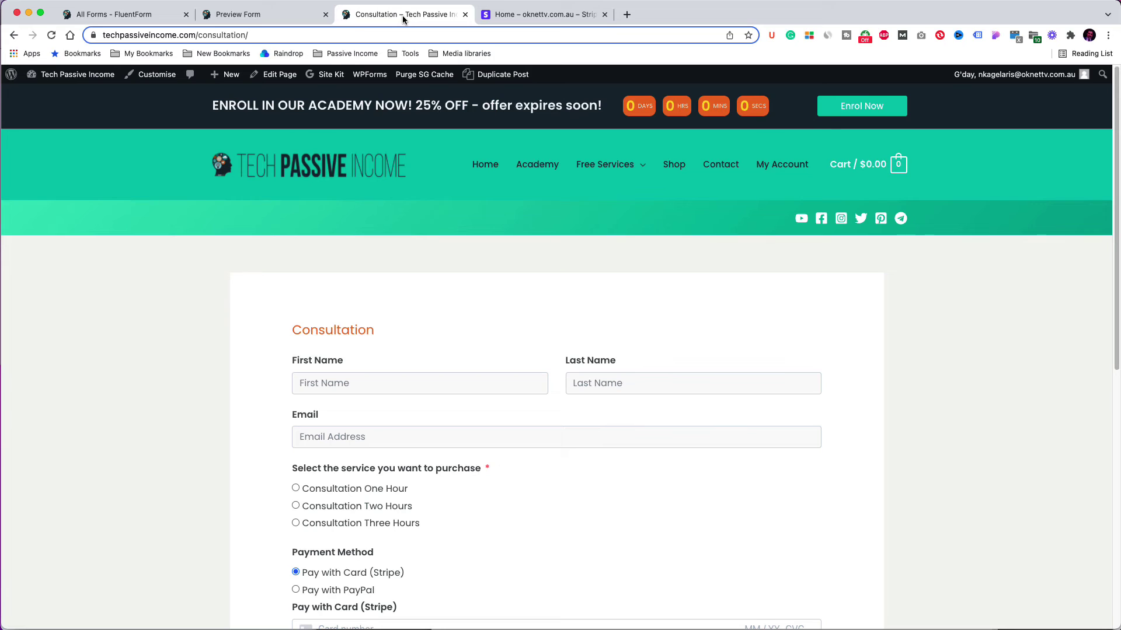
scroll(884, 296, down, 3)
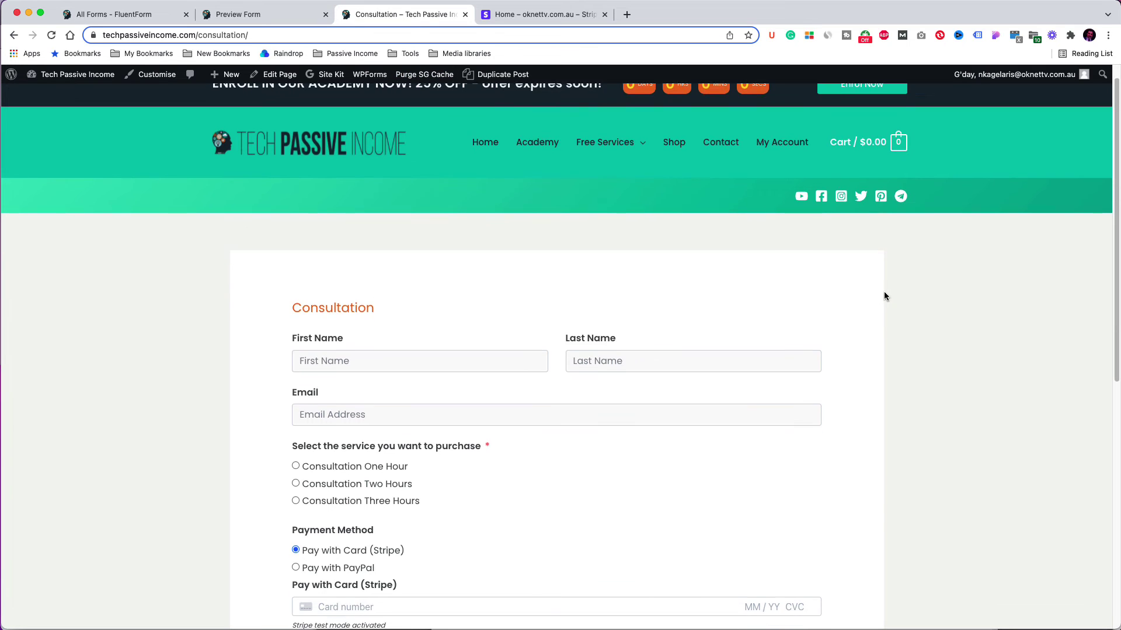
scroll(884, 296, down, 1)
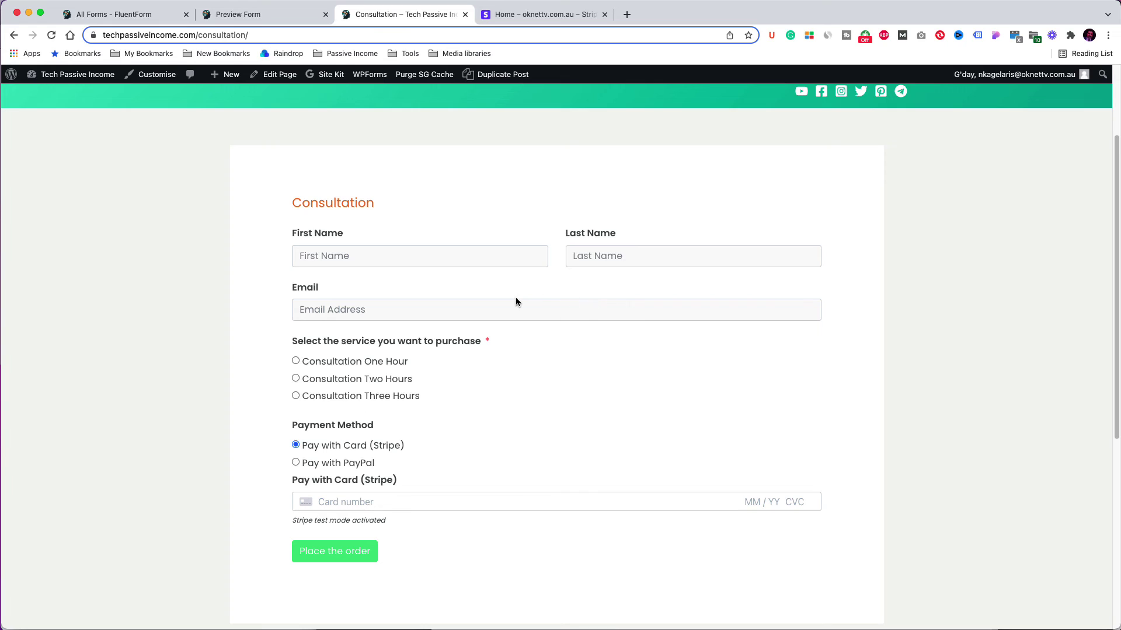
click(413, 257)
click(350, 294)
click(335, 504)
text(4242 4242 4242 4242 )
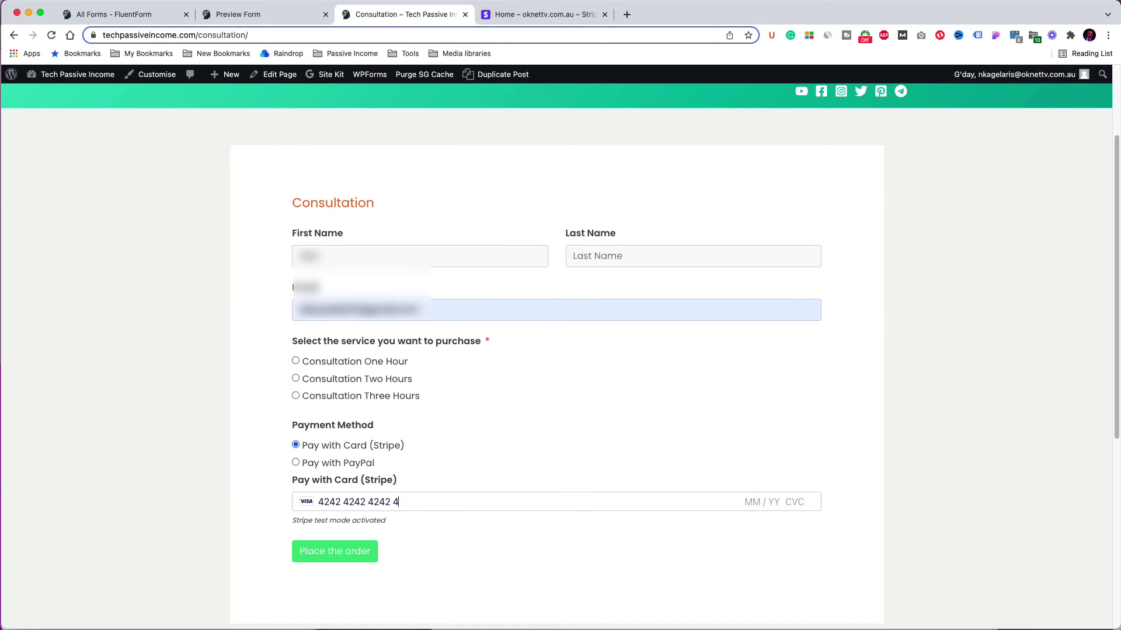
text(11 / 23 111)
click(295, 378)
click(348, 552)
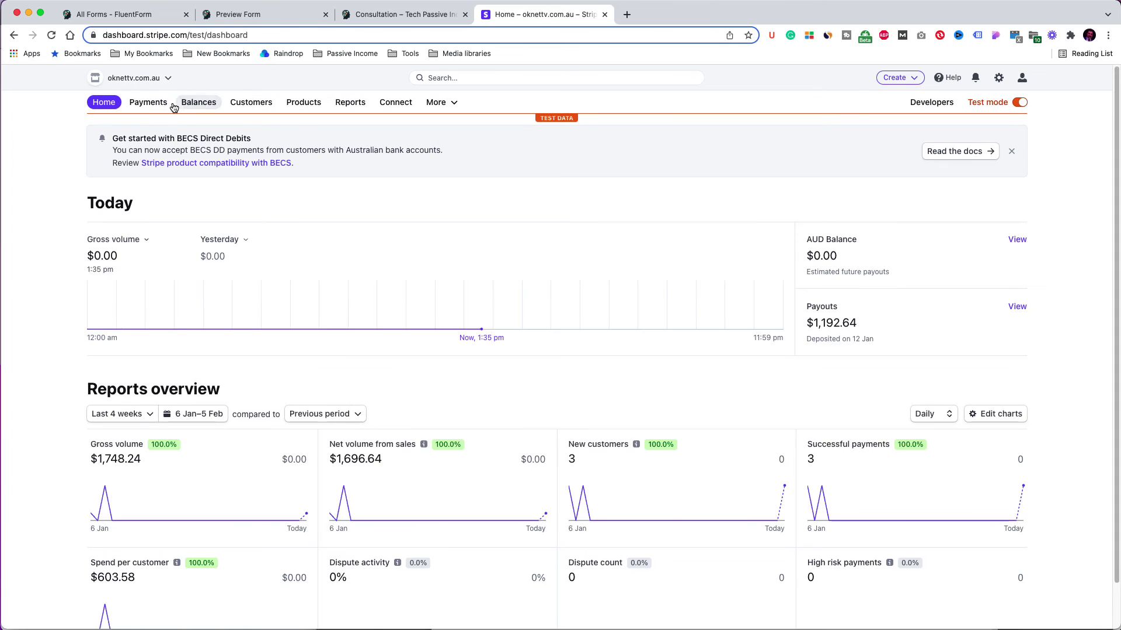
Step: Check the succeeded USD 180.00 Consultation Two Hours charge in Stripe's Payments list
click(160, 105)
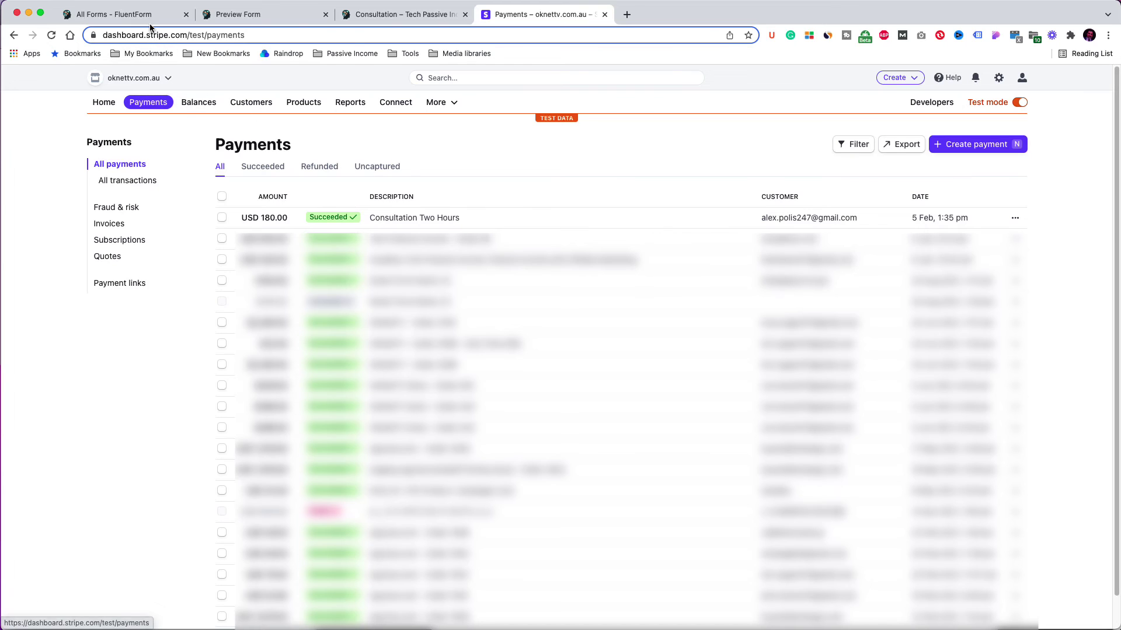
click(149, 14)
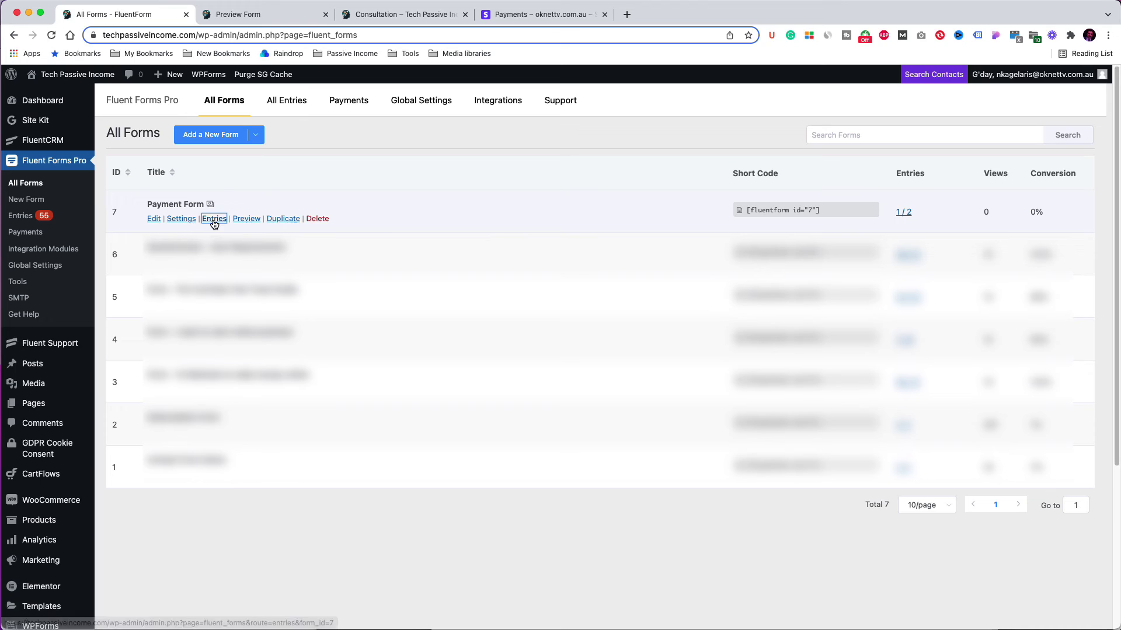
Step: Open the Payment Form entries and view the details of paid entry 3
click(214, 220)
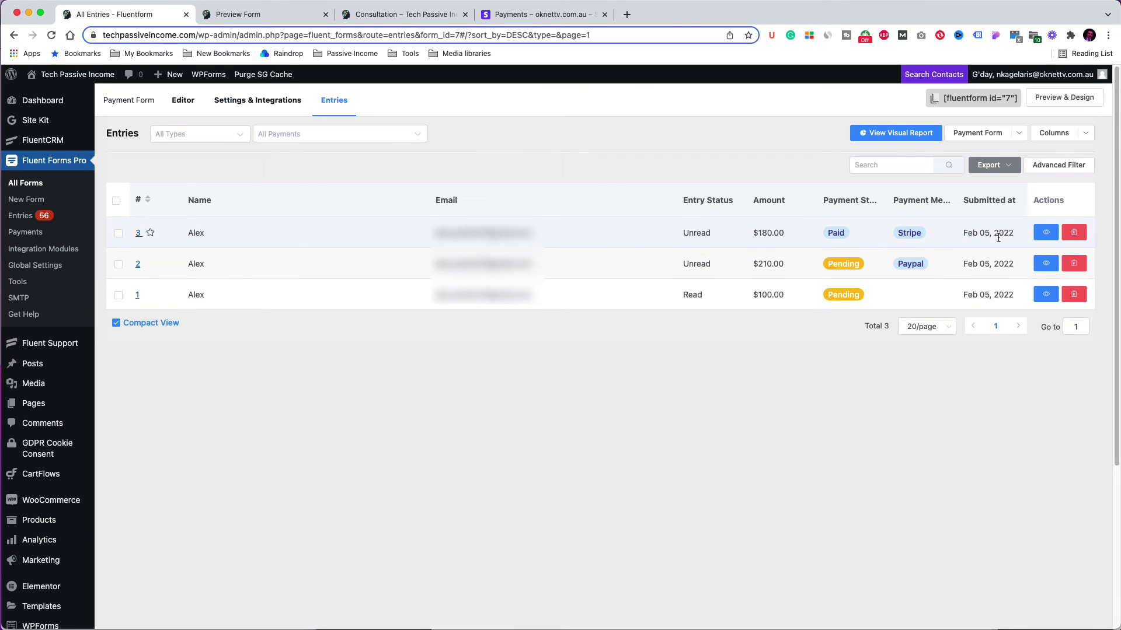
click(1045, 233)
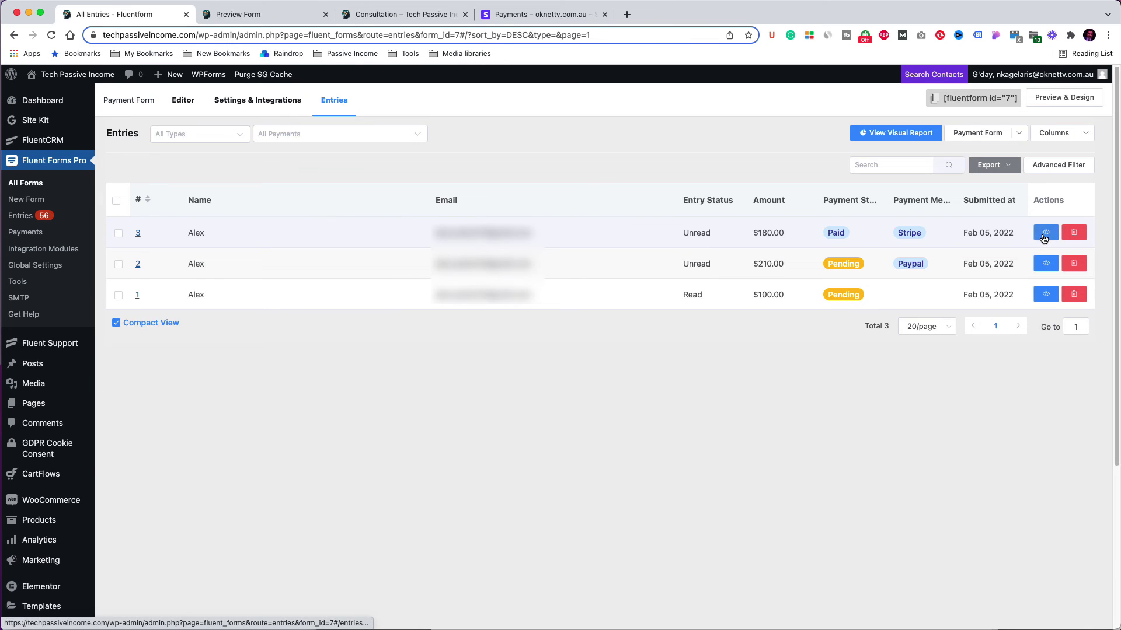
scroll(473, 299, down, 2)
scroll(473, 304, down, 5)
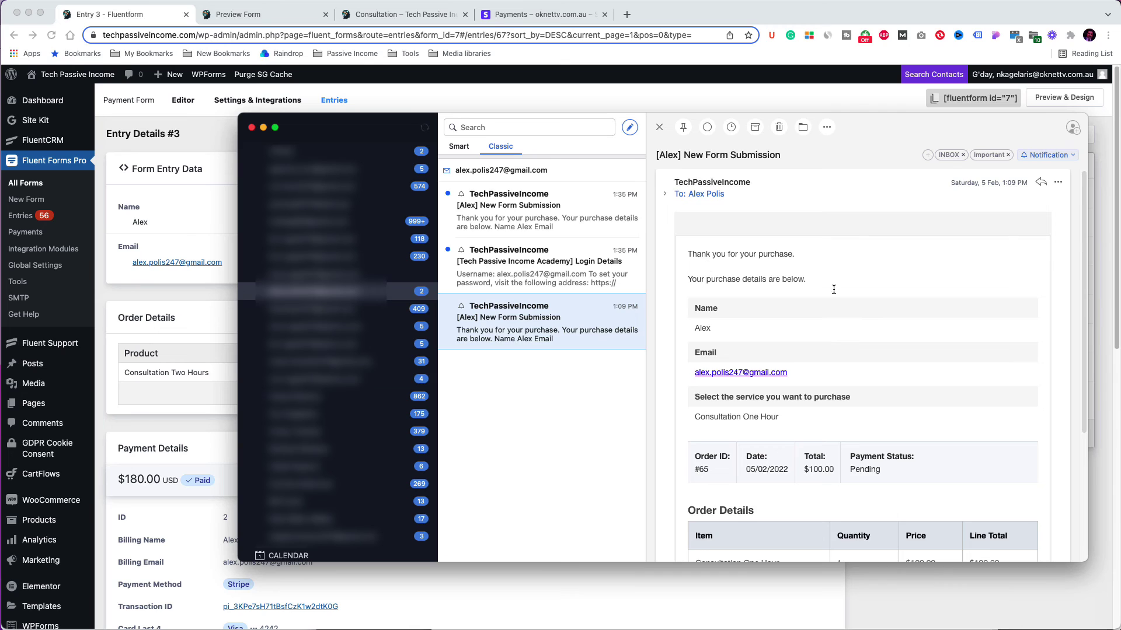
Step: Review the newest $180 order confirmation email, then go back to All Forms
click(581, 215)
scroll(884, 276, down, 3)
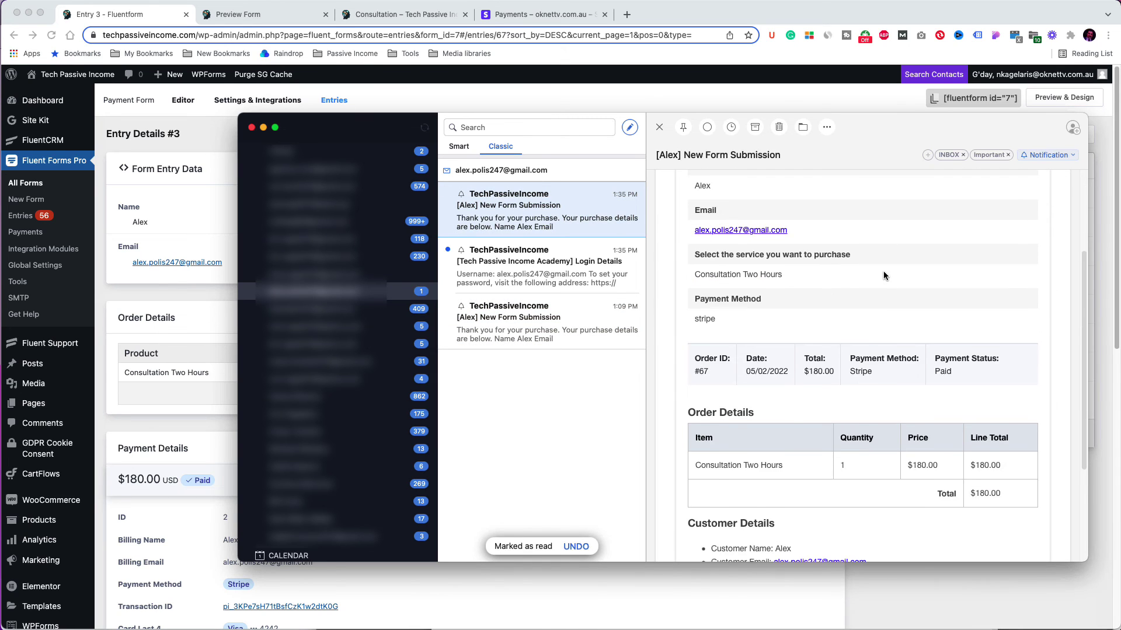
scroll(884, 271, down, 3)
scroll(884, 271, up, 5)
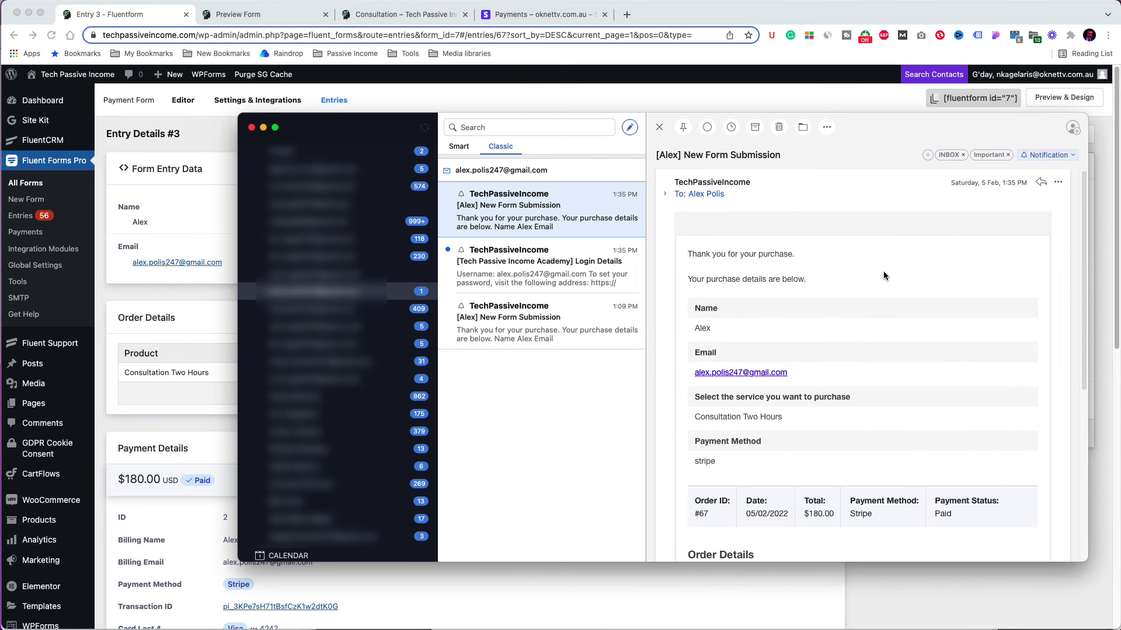
click(40, 185)
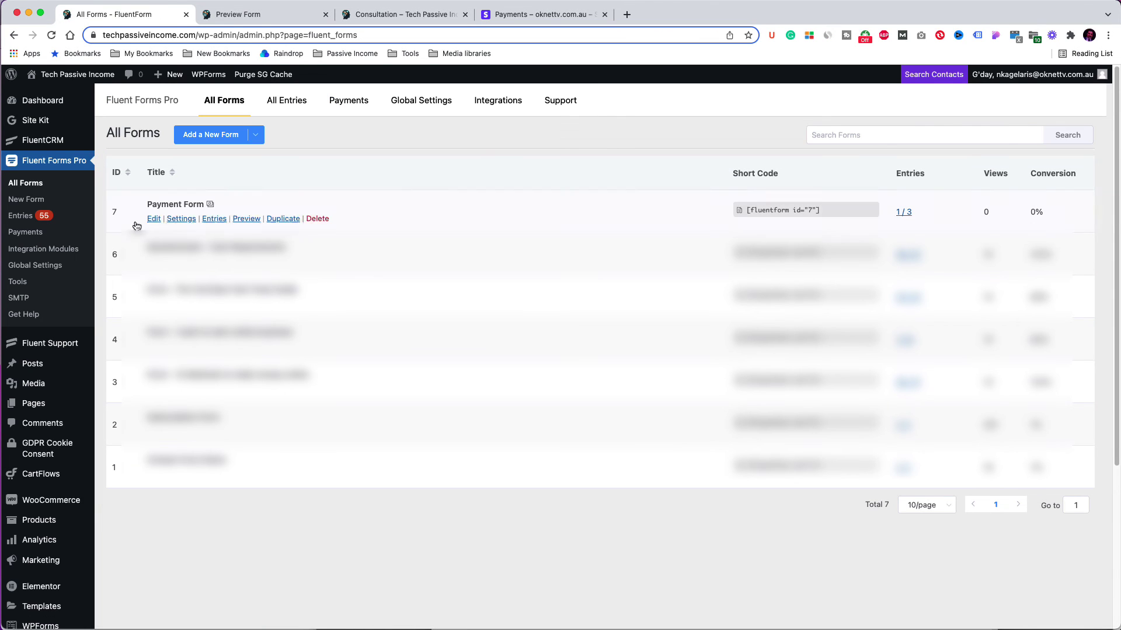
Step: Enable Form Landing Page Mode in the Payment Form's Landing Page settings and save
click(188, 221)
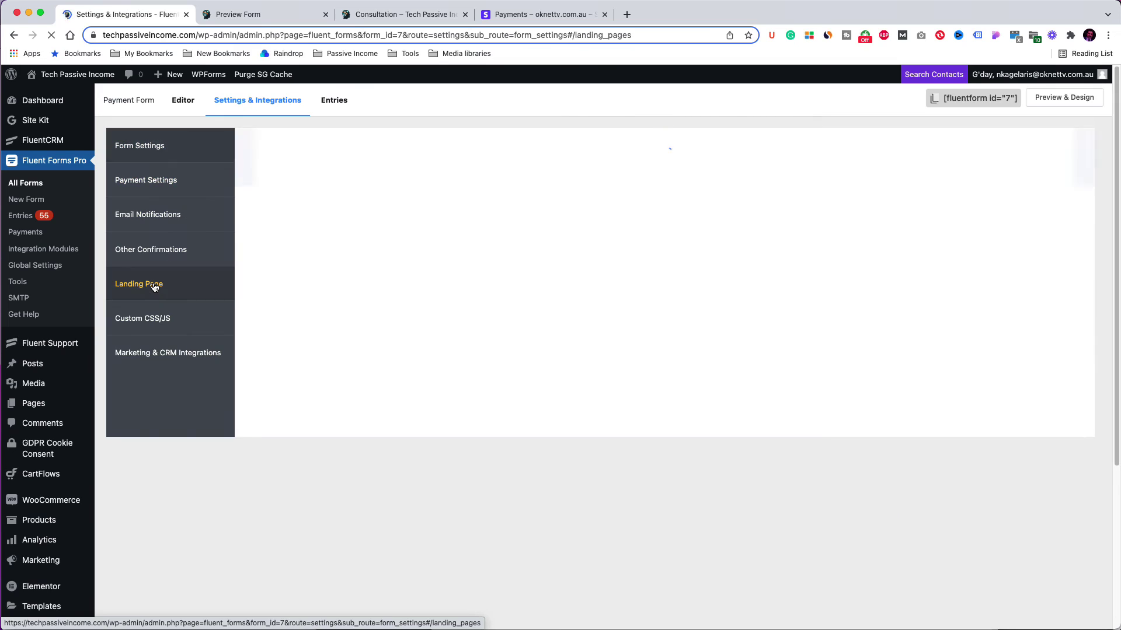
click(154, 285)
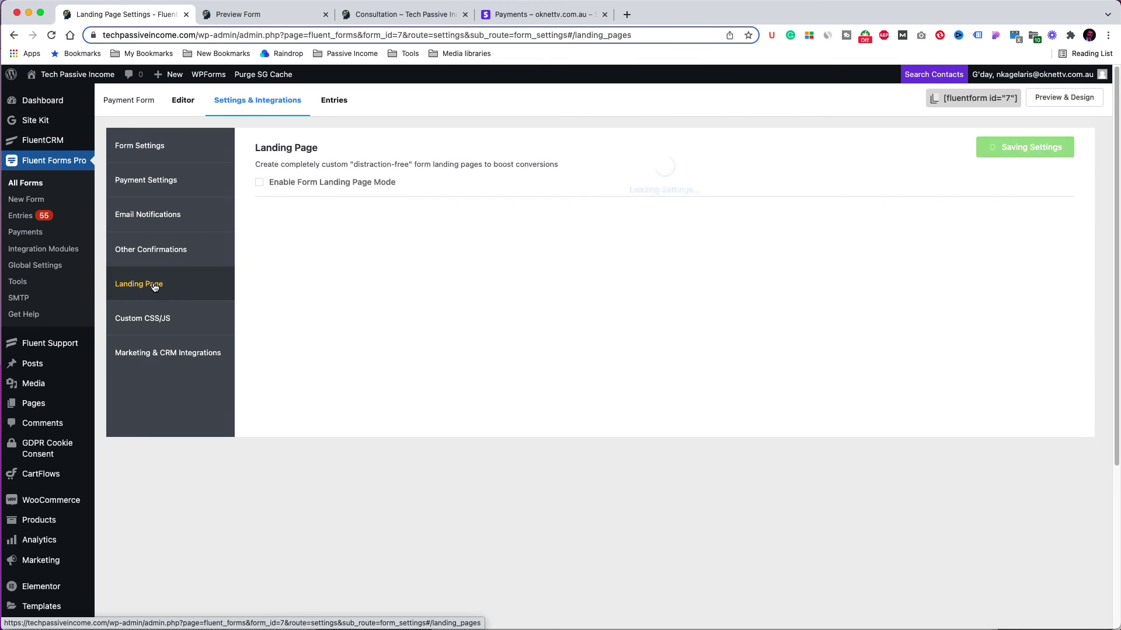
click(260, 183)
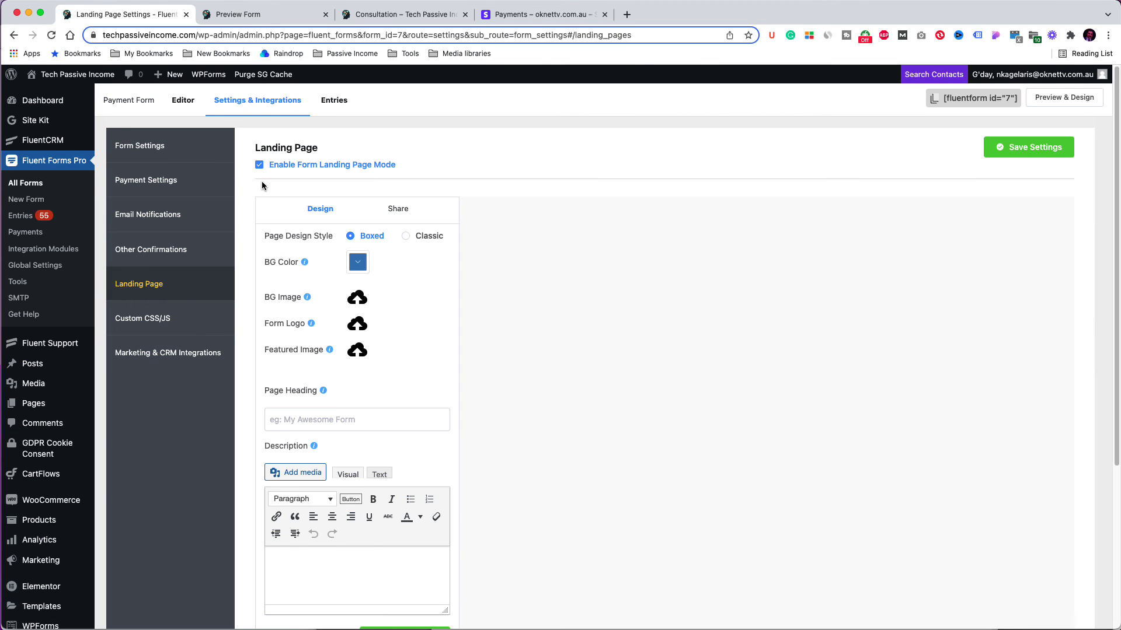
scroll(526, 263, down, 3)
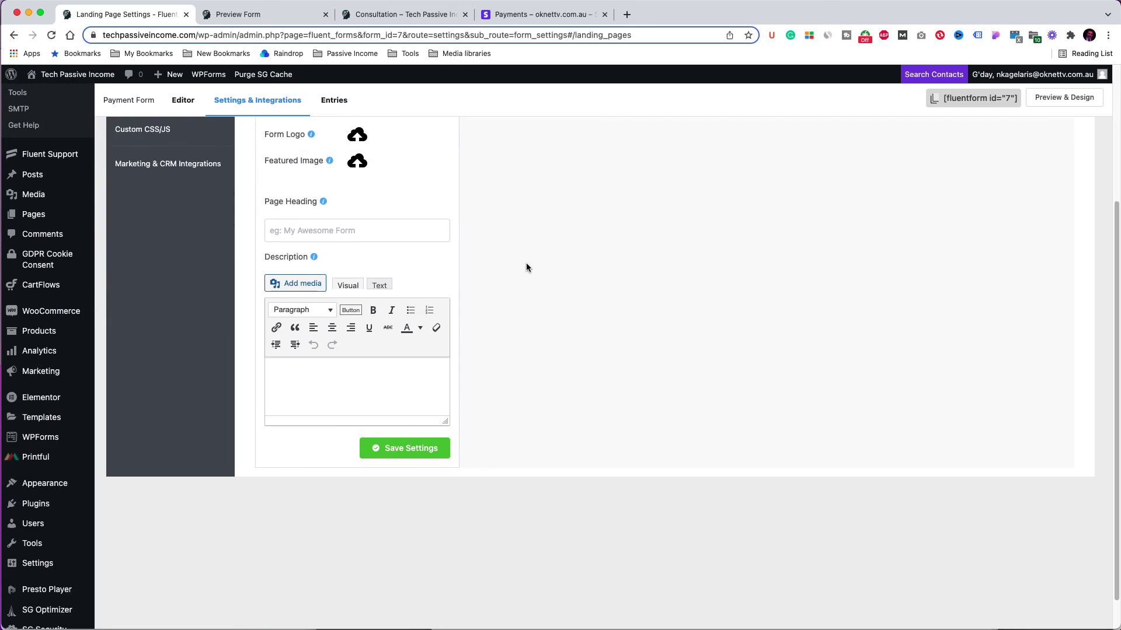
scroll(526, 262, up, 3)
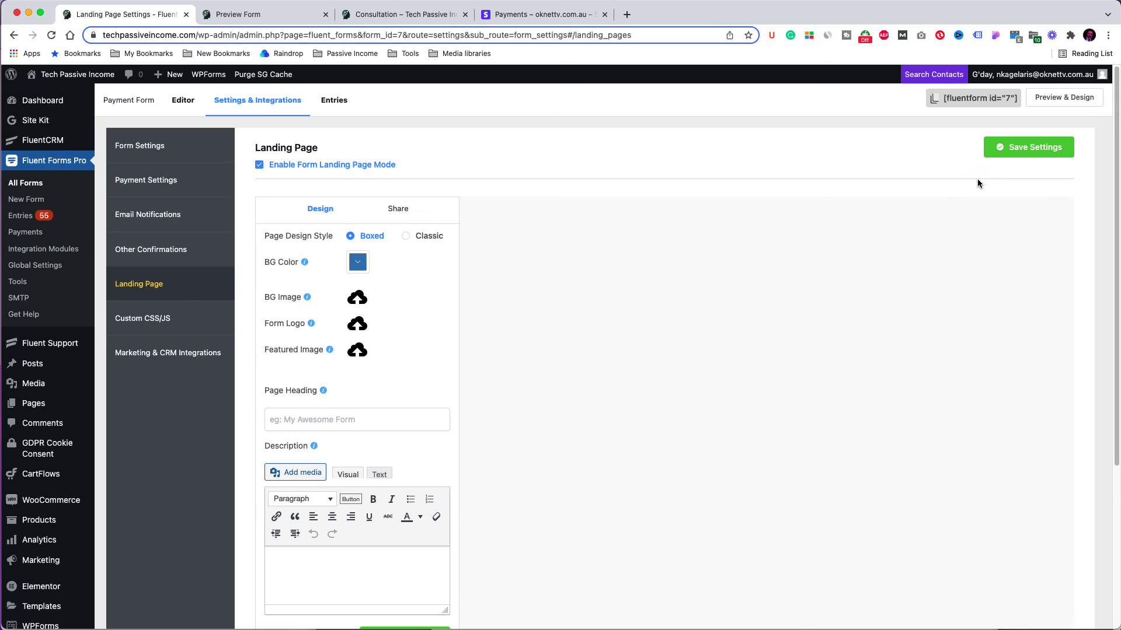
click(1031, 147)
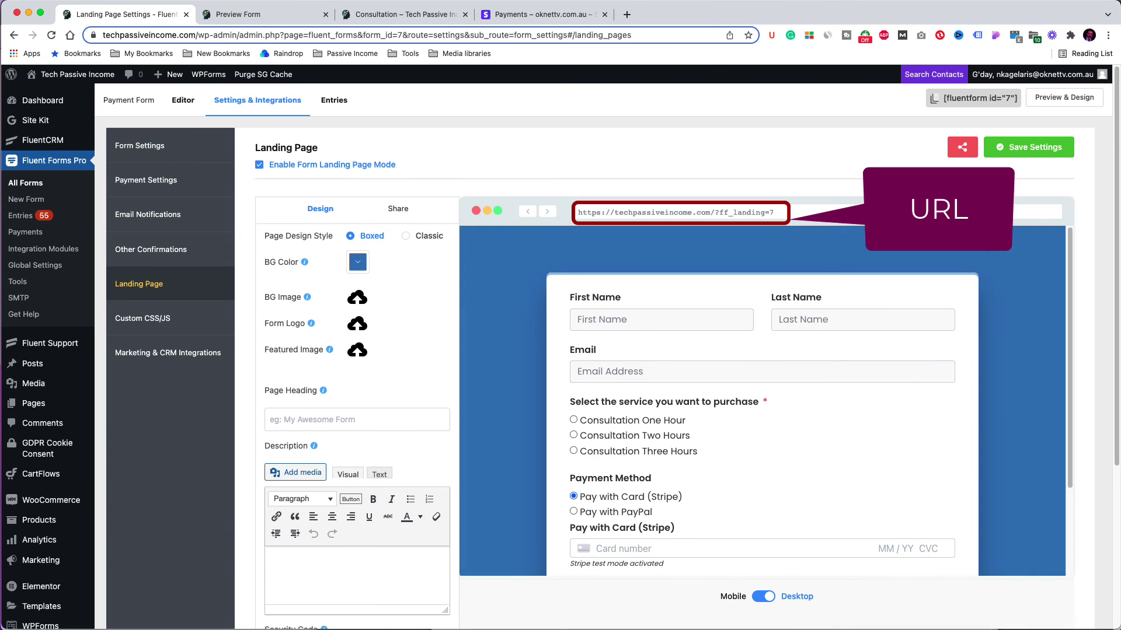
scroll(987, 269, down, 4)
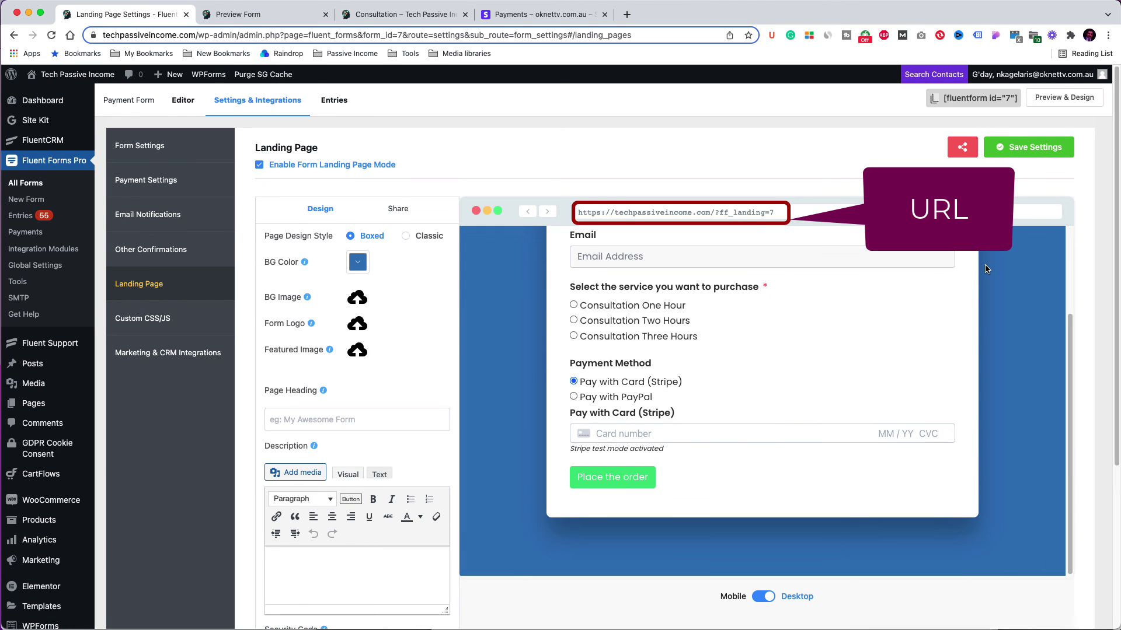
scroll(986, 269, down, 2)
scroll(986, 269, up, 3)
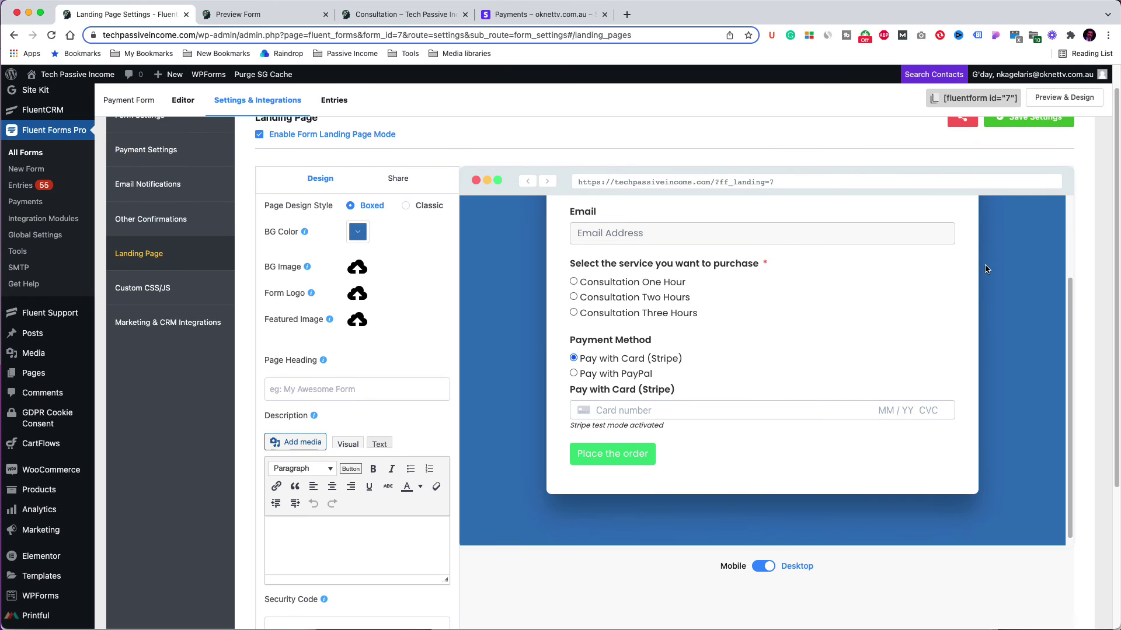
scroll(986, 269, down, 1)
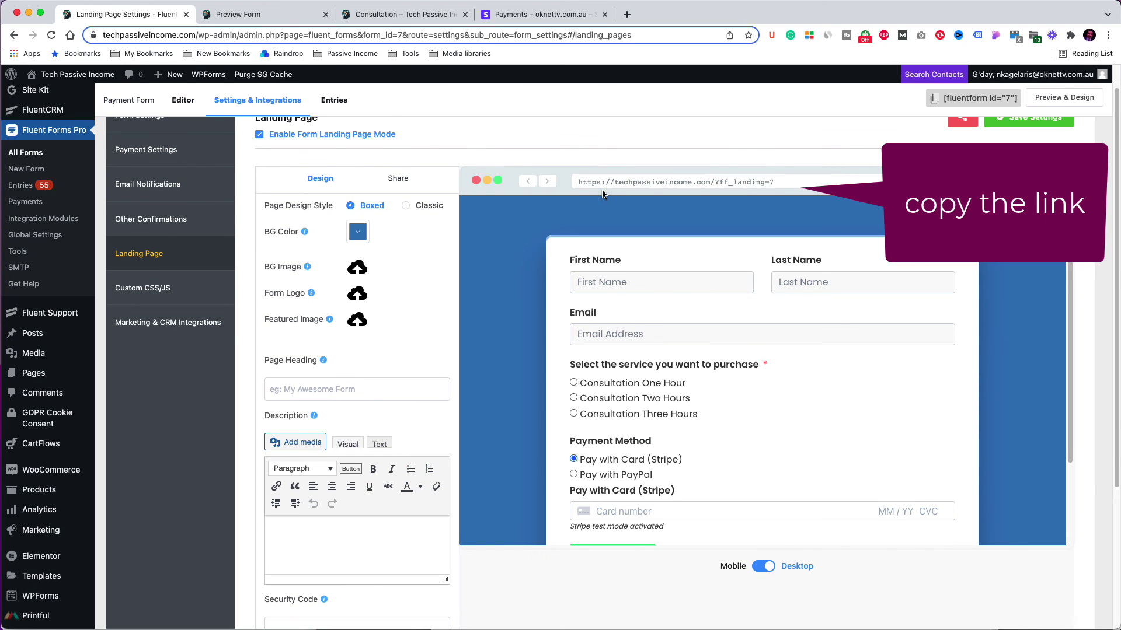
Step: Copy the ?ff_landing=7 landing URL and load it in a new browser tab
drag(778, 181, 578, 184)
key(super+c)
click(627, 14)
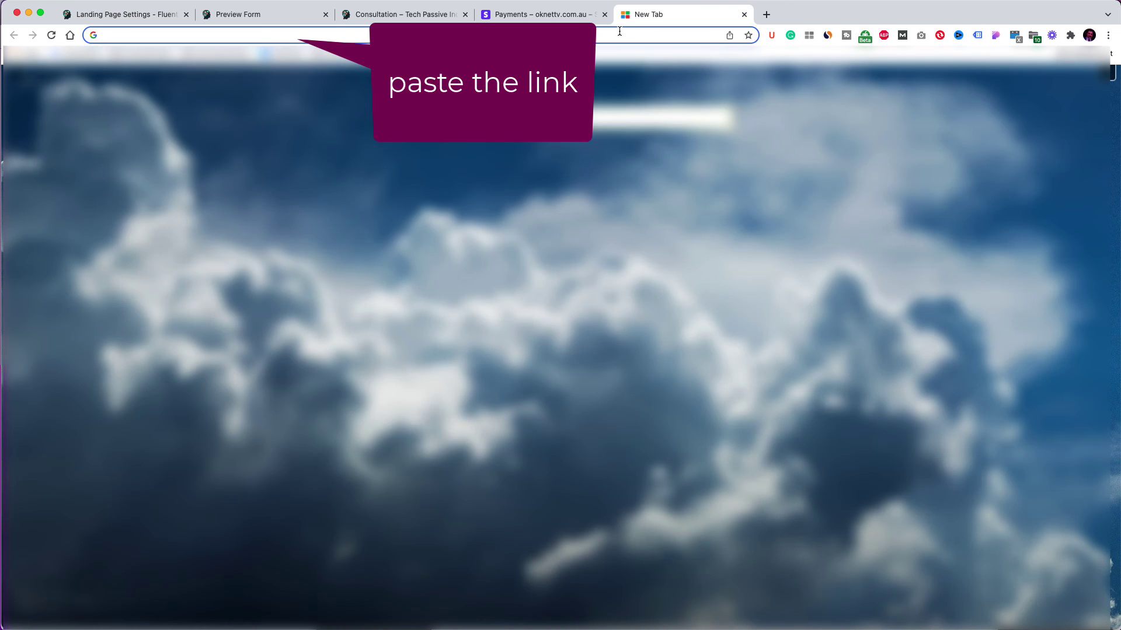
key(super+v)
key(Return)
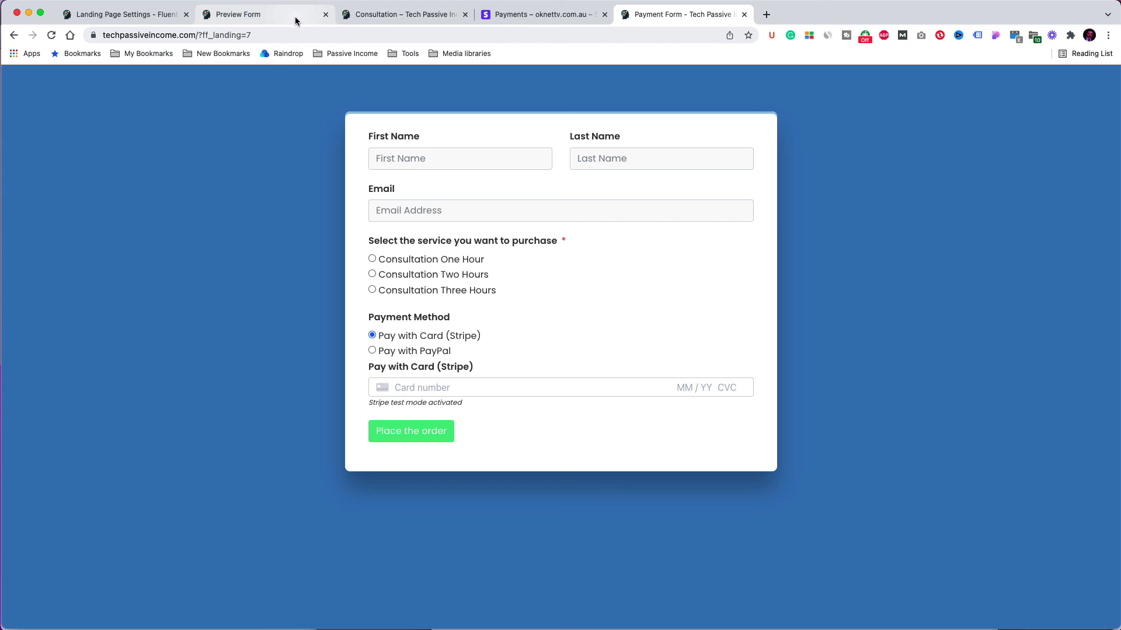
click(123, 14)
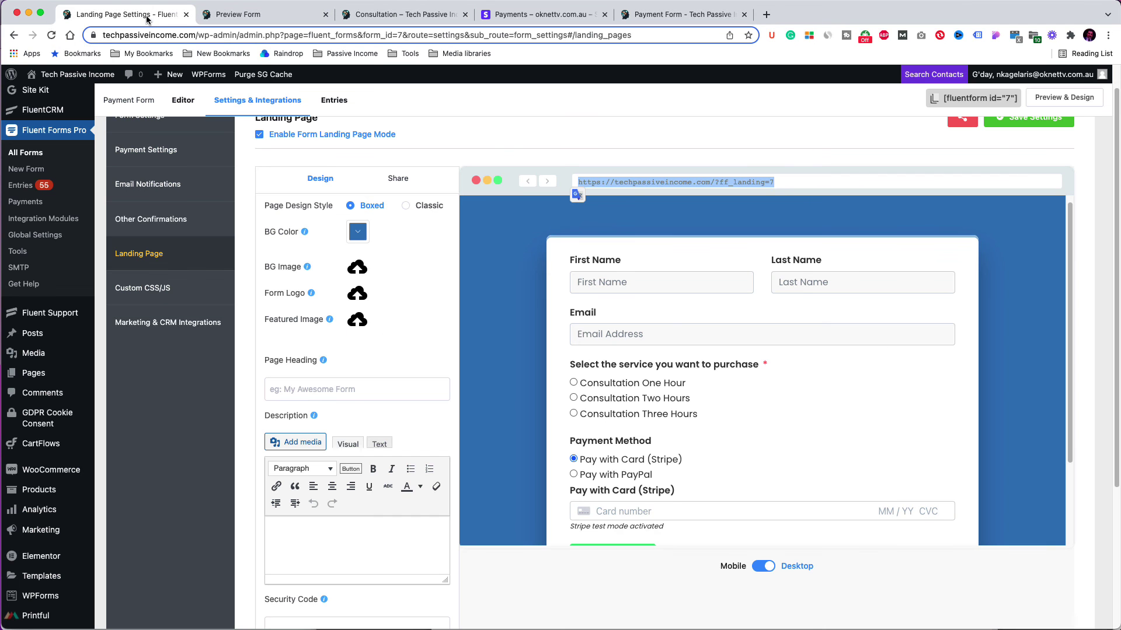
Step: Insert the tablet image into the landing page description and save the settings
click(314, 534)
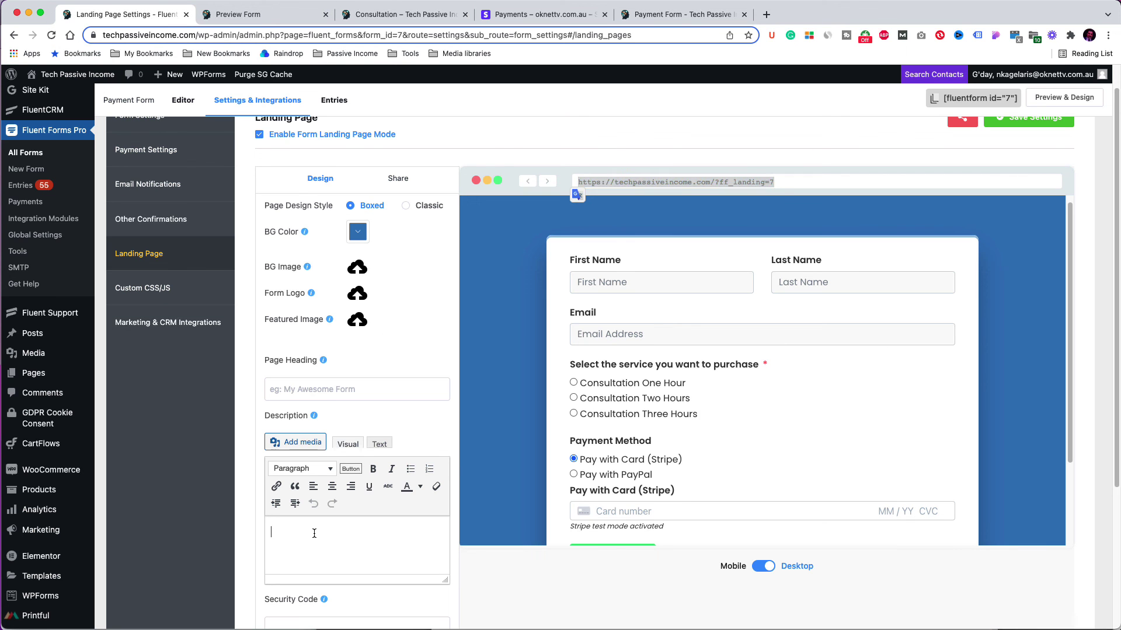
click(302, 443)
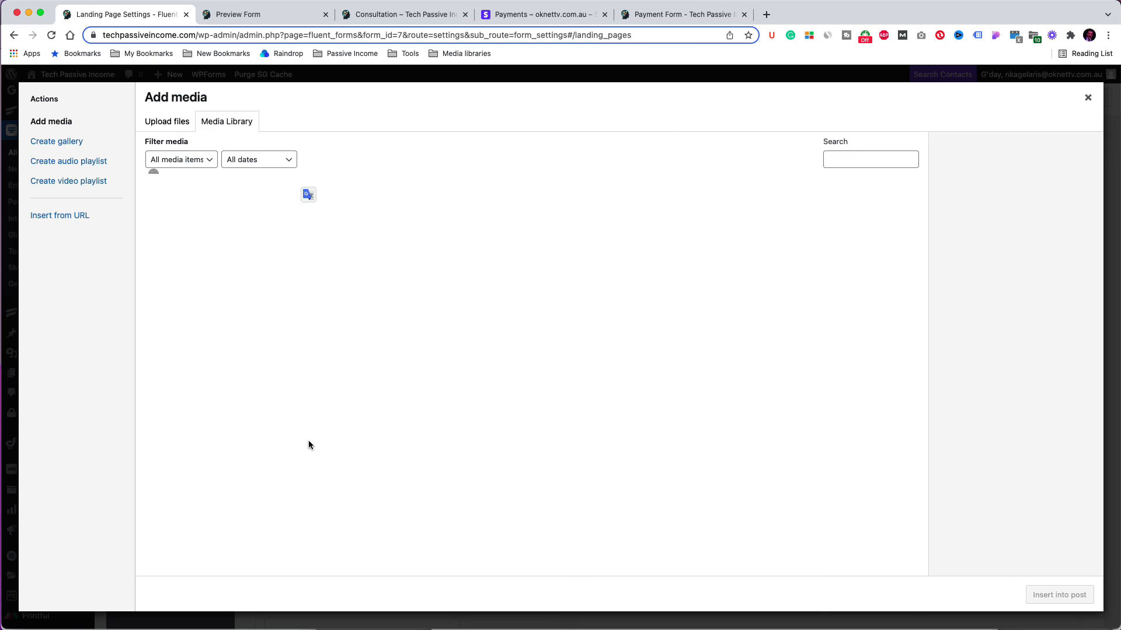
click(1051, 595)
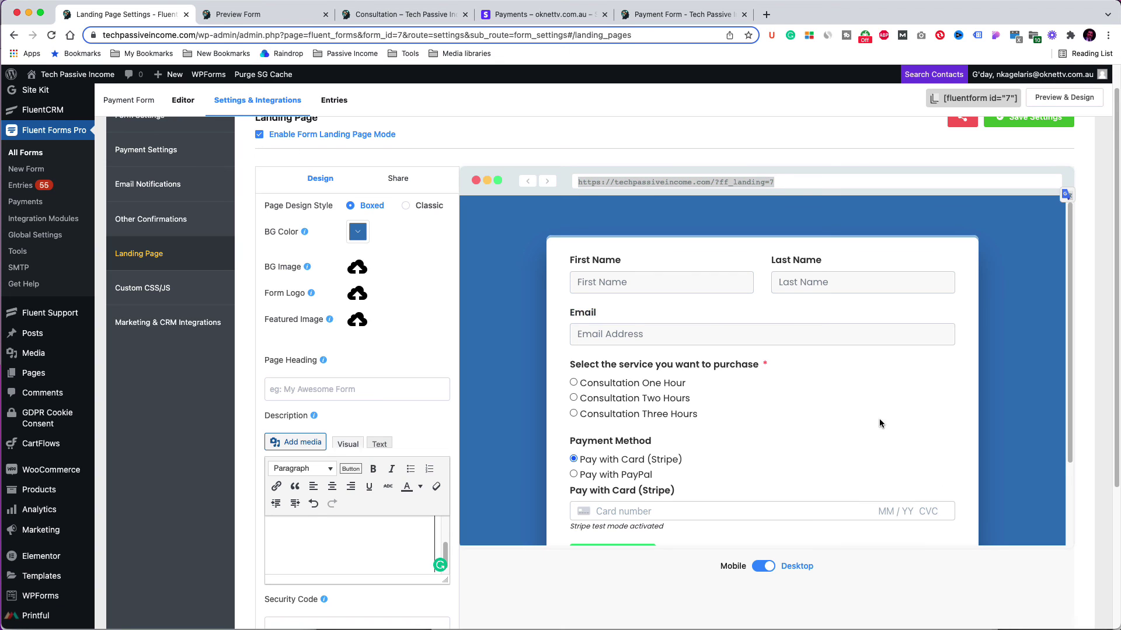
click(1029, 120)
click(693, 21)
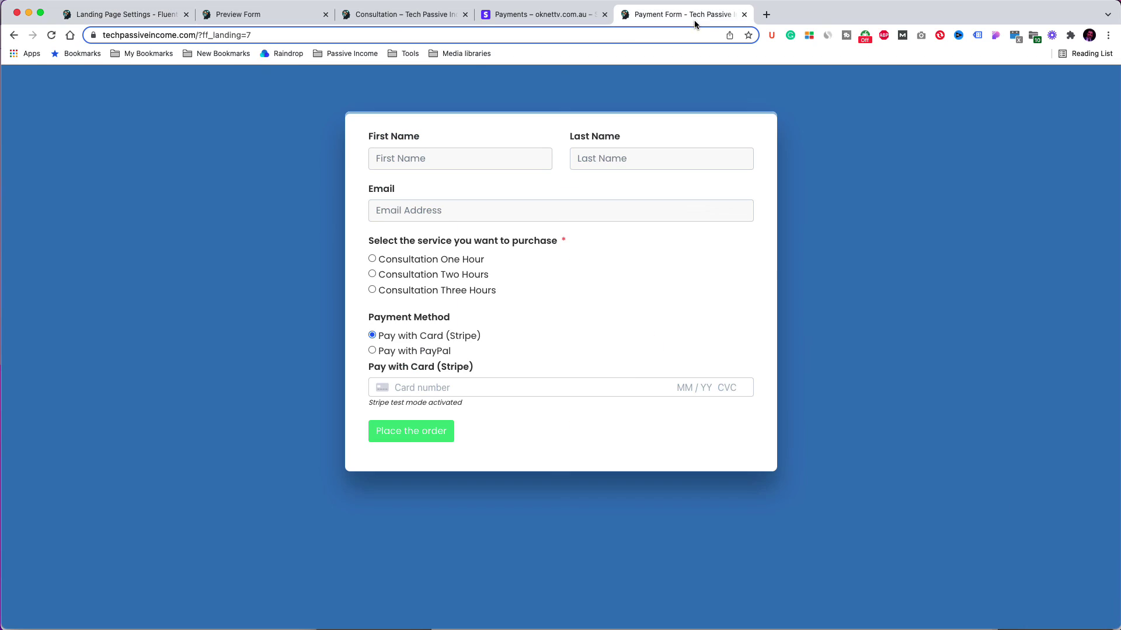
Step: Reload the landing page and scroll through the tablet image and Lorem Ipsum description
right_click(848, 134)
click(866, 166)
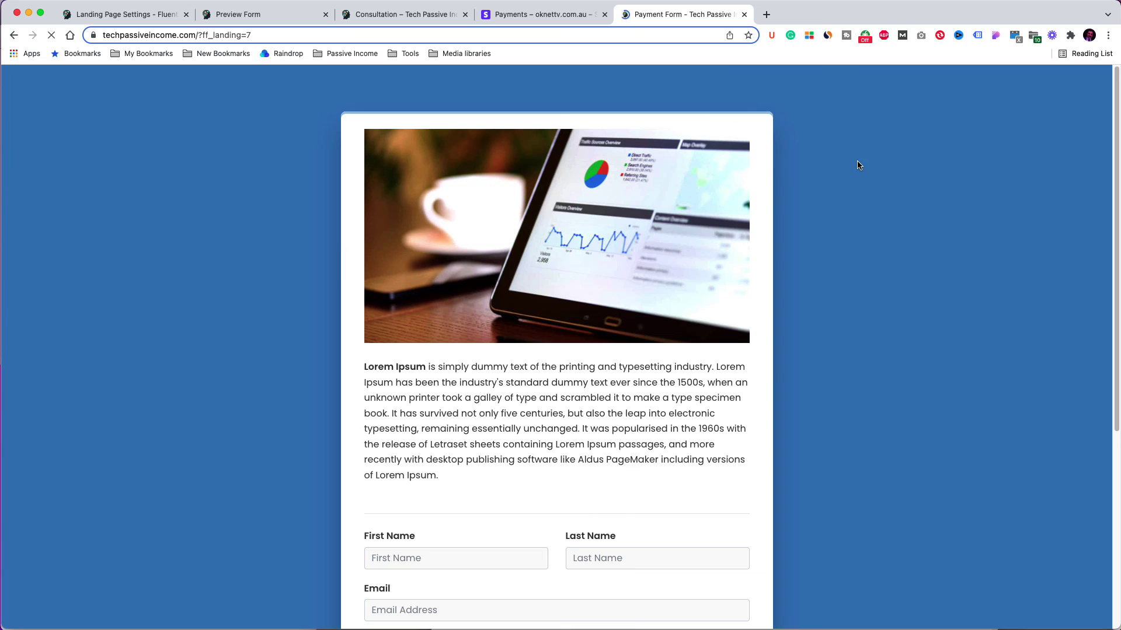
scroll(695, 235, down, 2)
scroll(696, 237, down, 5)
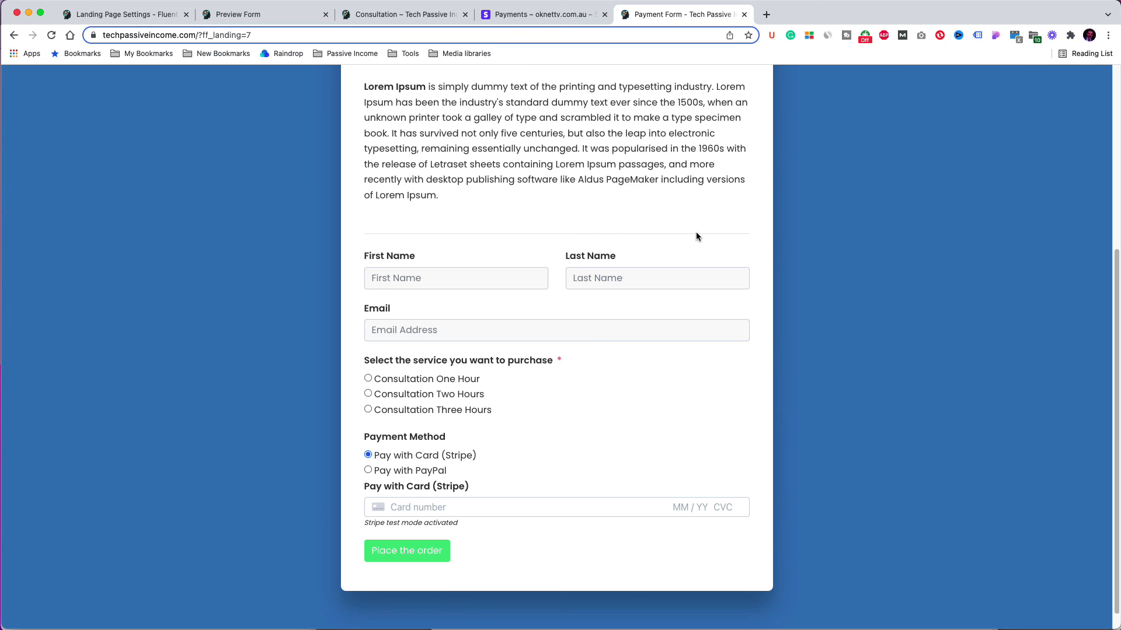
scroll(696, 236, up, 5)
scroll(696, 233, up, 2)
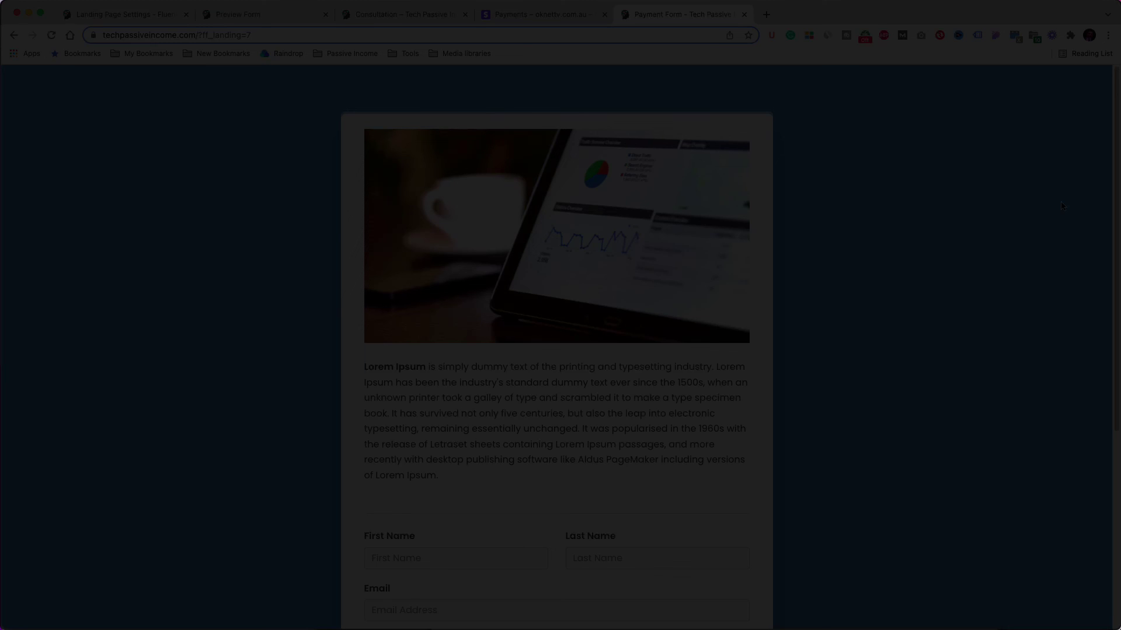
scroll(1062, 206, down, 2)
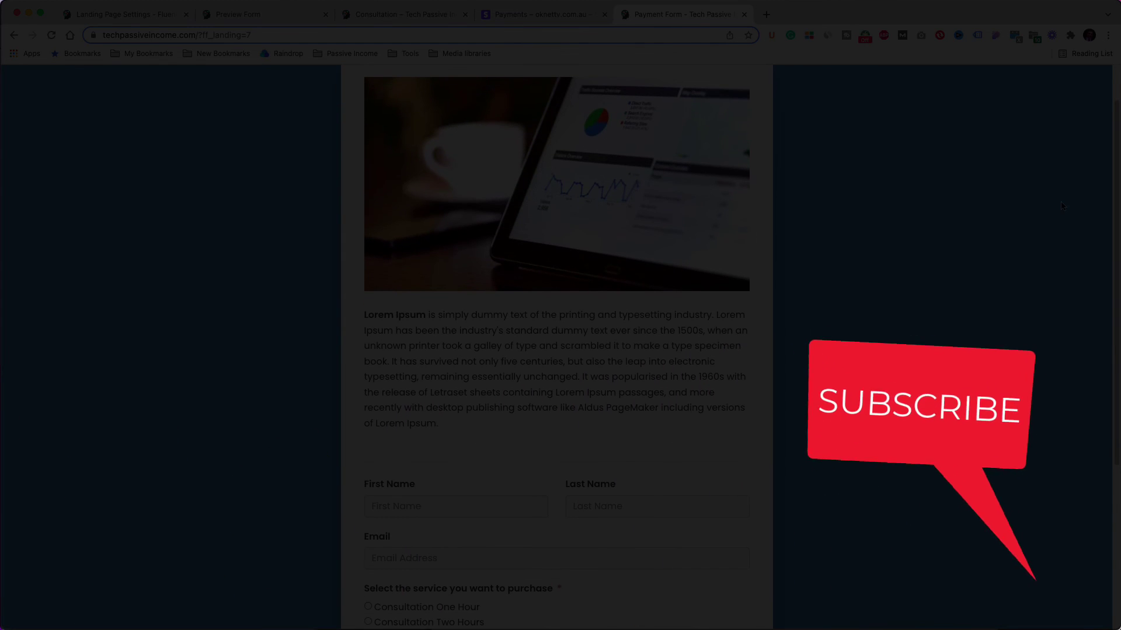
scroll(1062, 205, down, 5)
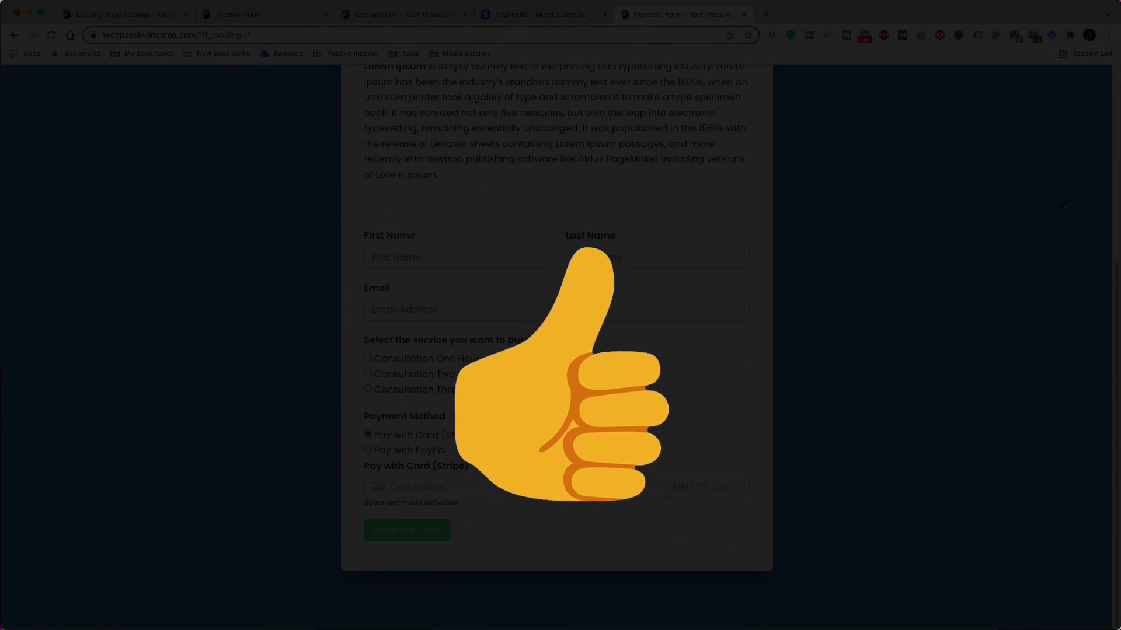